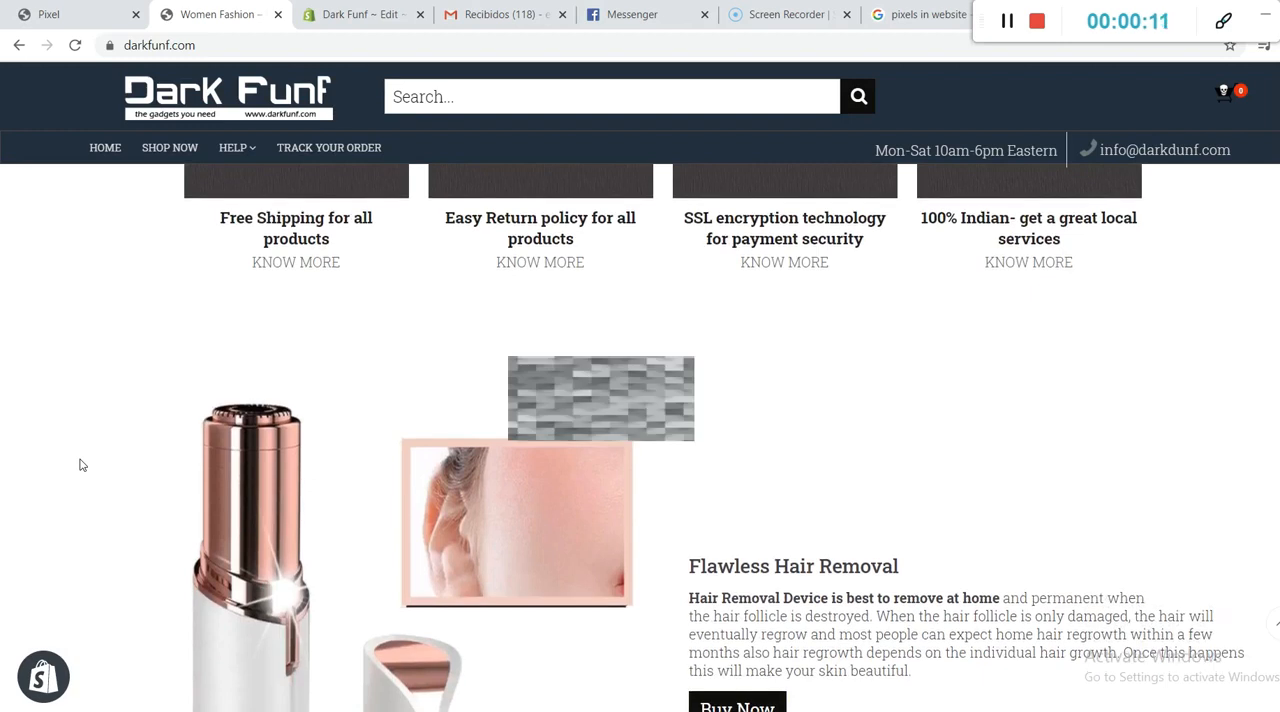
Step: Look over the Dark Funf store's home page down to the best-selling products and return to its start
{"action": "scroll", "coordinate": [82, 465], "scroll_direction": "down", "scroll_amount": 3}
{"action": "scroll", "coordinate": [82, 465], "scroll_direction": "down", "scroll_amount": 1}
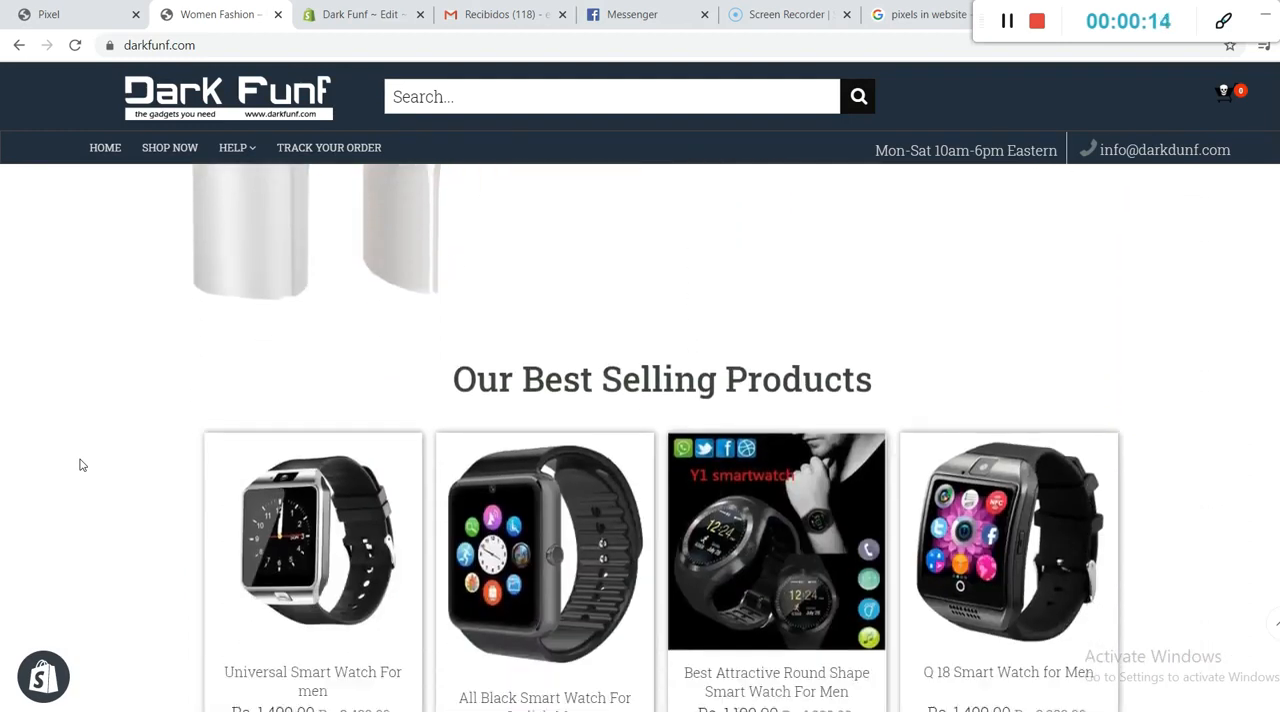
{"action": "scroll", "coordinate": [82, 465], "scroll_direction": "down", "scroll_amount": 1}
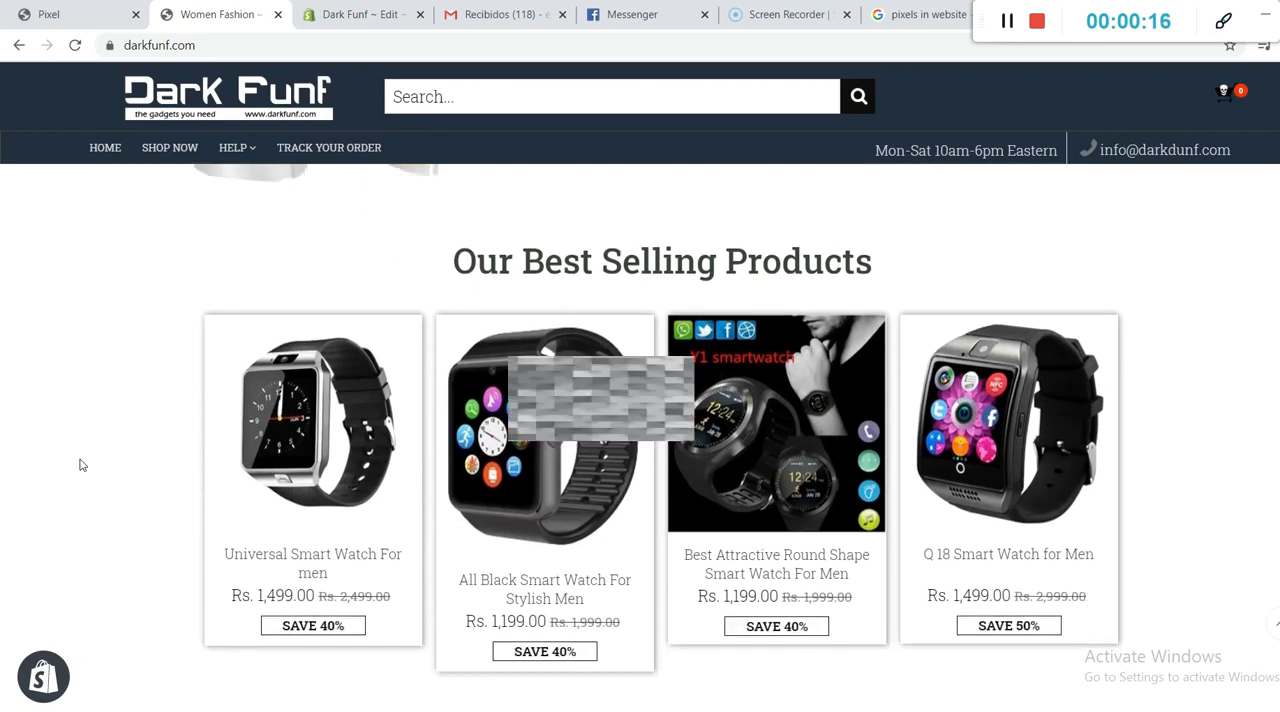
{"action": "scroll", "coordinate": [82, 465], "scroll_direction": "down", "scroll_amount": 3}
{"action": "scroll", "coordinate": [82, 465], "scroll_direction": "up", "scroll_amount": 6}
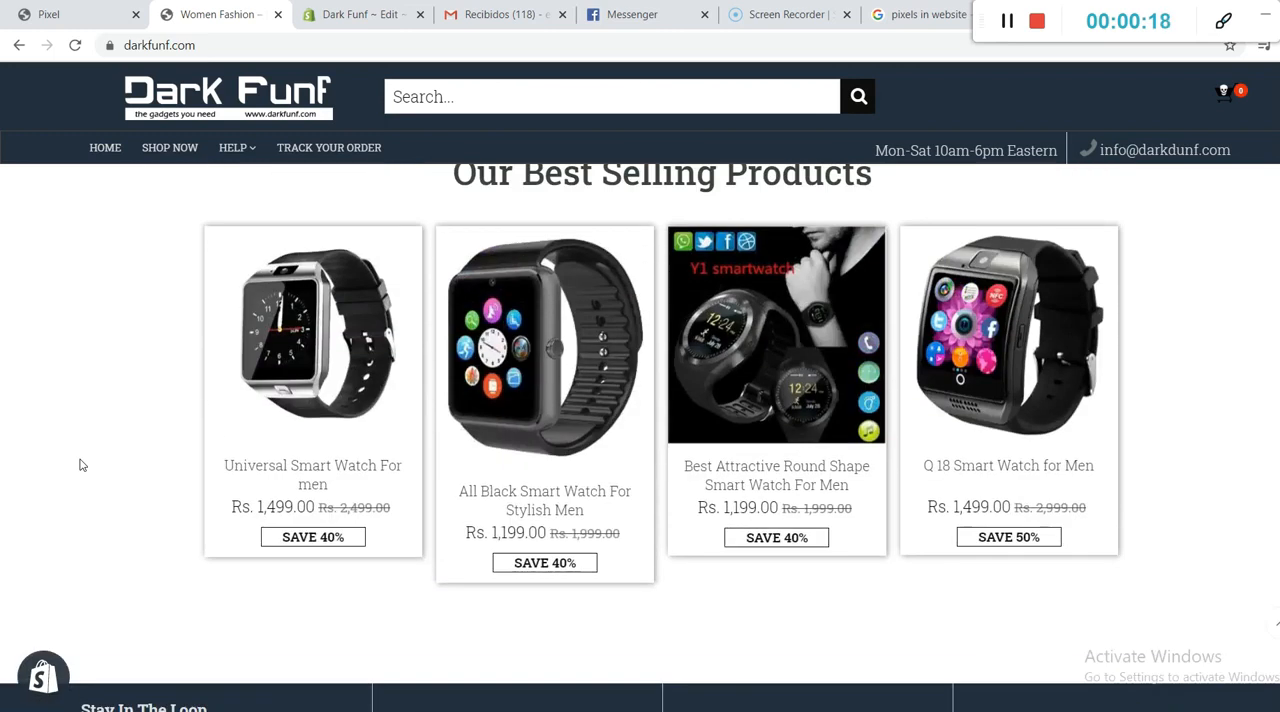
{"action": "scroll", "coordinate": [82, 465], "scroll_direction": "up", "scroll_amount": 15}
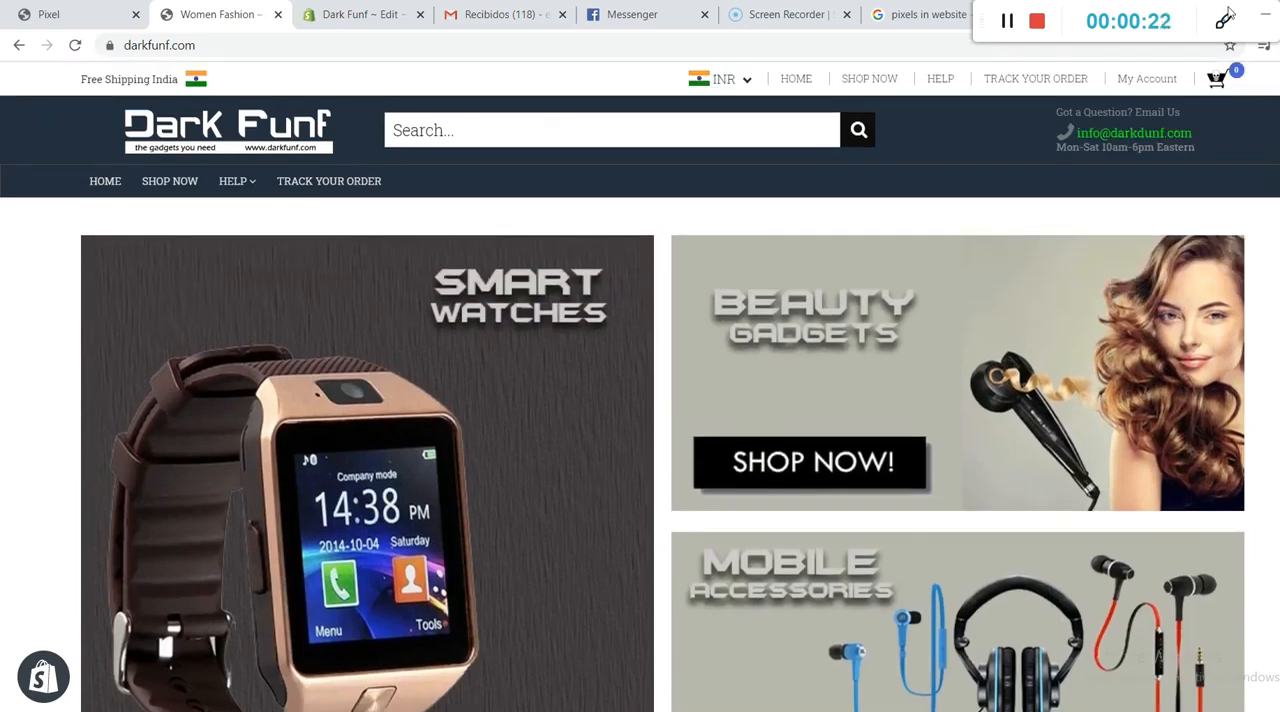
Step: Switch to the Google results for "pixels in website" and read the tracking pixel definition, highlighting its key phrases
{"action": "left_click", "coordinate": [929, 15]}
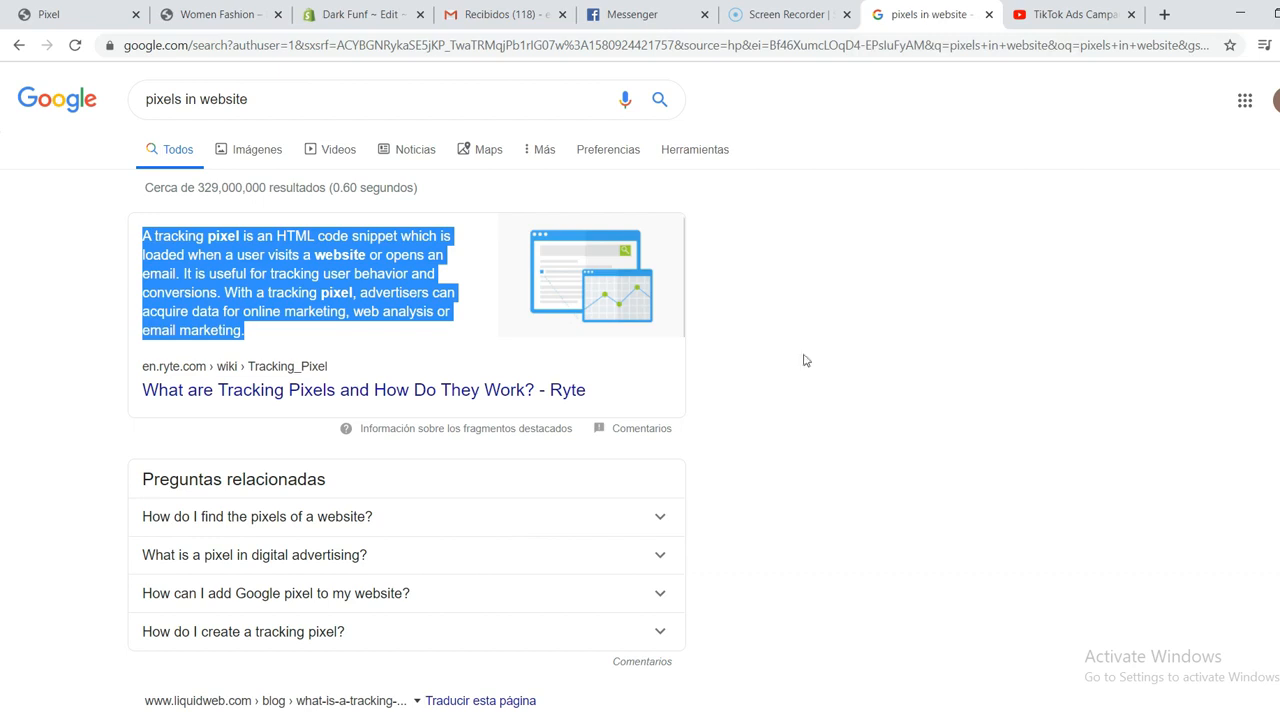
{"action": "left_click", "coordinate": [158, 250]}
{"action": "left_click_drag", "start_coordinate": [146, 237], "coordinate": [231, 298]}
{"action": "left_click", "coordinate": [356, 274]}
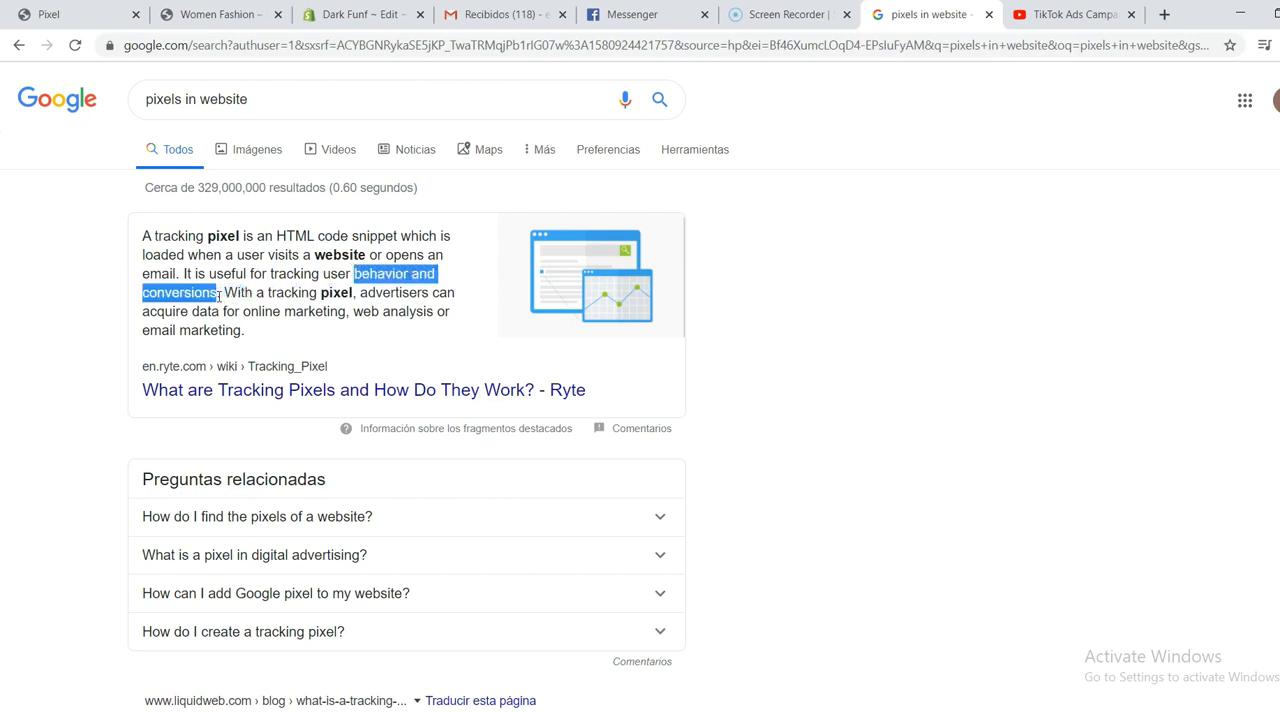
{"action": "left_click_drag", "start_coordinate": [264, 292], "coordinate": [344, 292]}
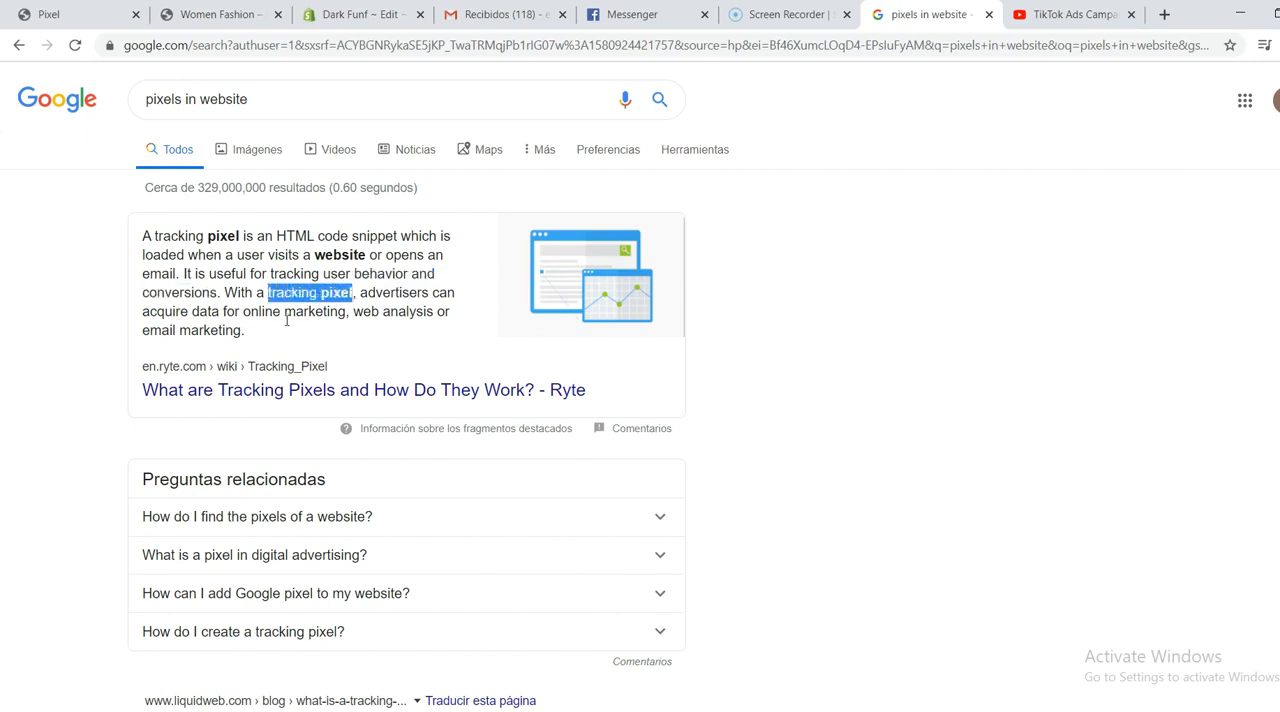
{"action": "left_click", "coordinate": [426, 289]}
{"action": "scroll", "coordinate": [327, 254], "scroll_direction": "down", "scroll_amount": 2}
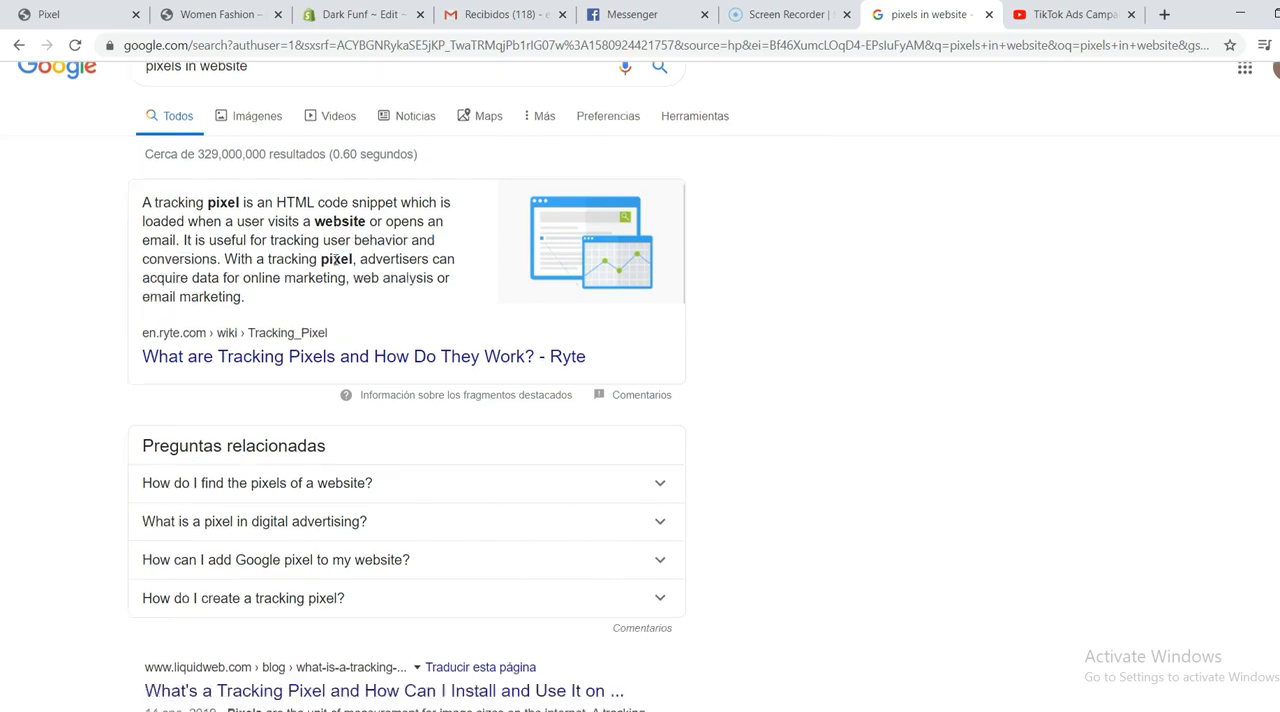
{"action": "scroll", "coordinate": [340, 270], "scroll_direction": "up", "scroll_amount": 2}
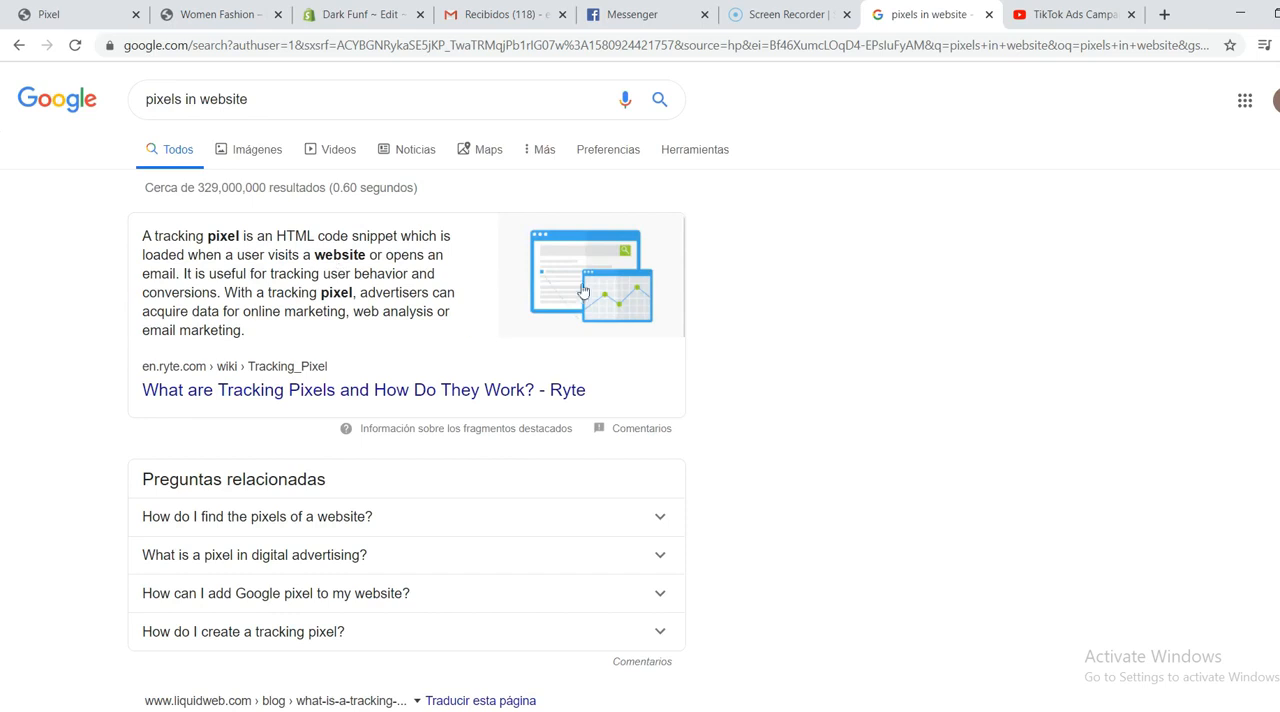
Step: Return to the Dark Funf home page and open the Flawless Hair Removal product from its featured section
{"action": "left_click", "coordinate": [232, 12]}
{"action": "scroll", "coordinate": [526, 343], "scroll_direction": "down", "scroll_amount": 2}
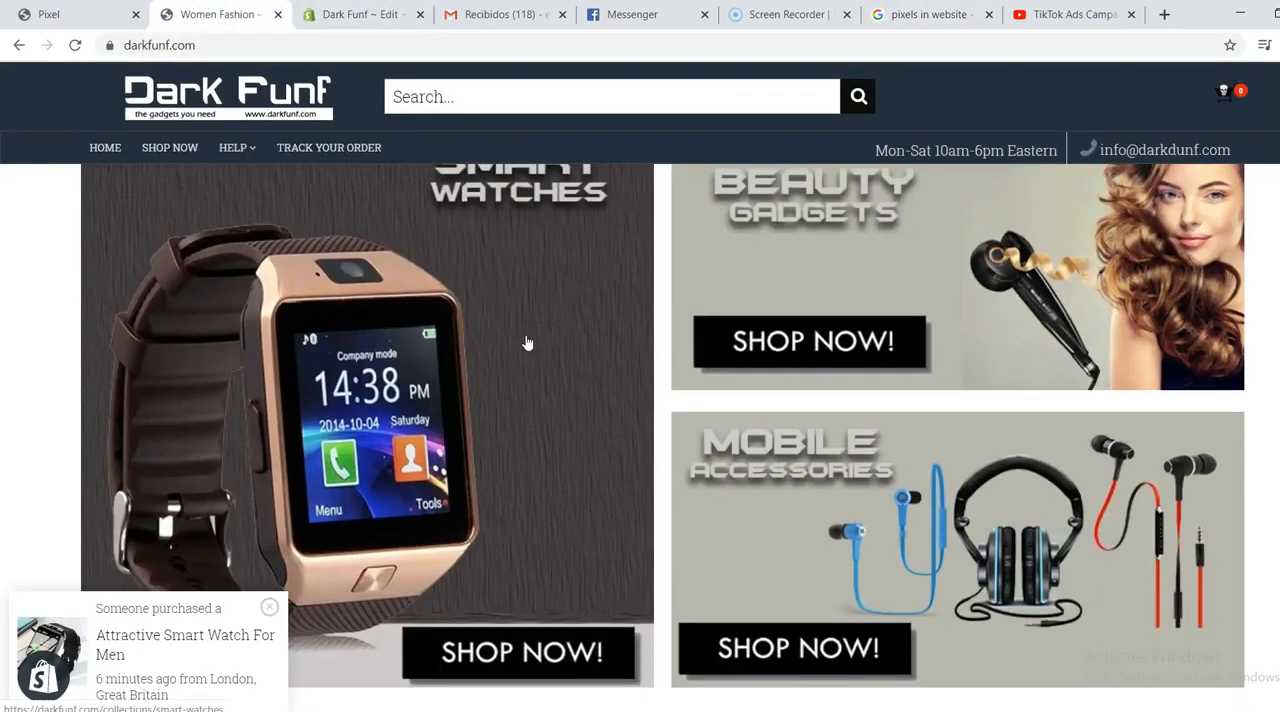
{"action": "scroll", "coordinate": [527, 343], "scroll_direction": "down", "scroll_amount": 5}
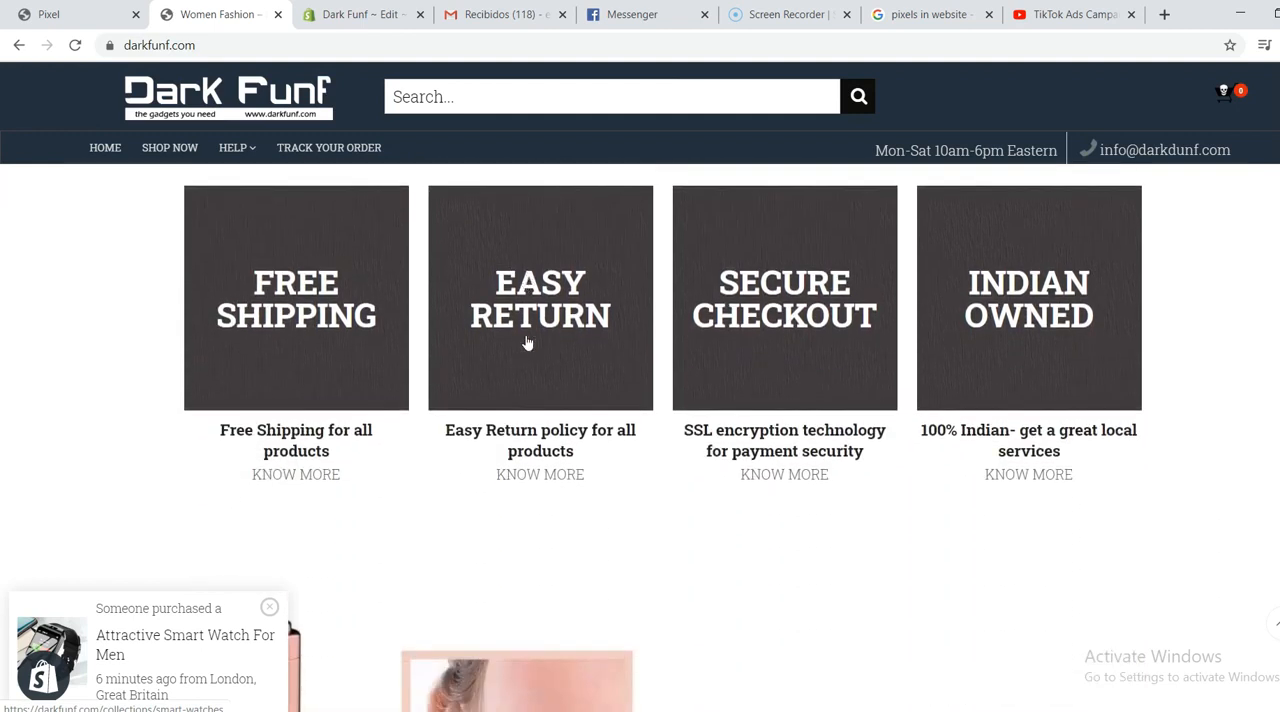
{"action": "scroll", "coordinate": [527, 343], "scroll_direction": "down", "scroll_amount": 5}
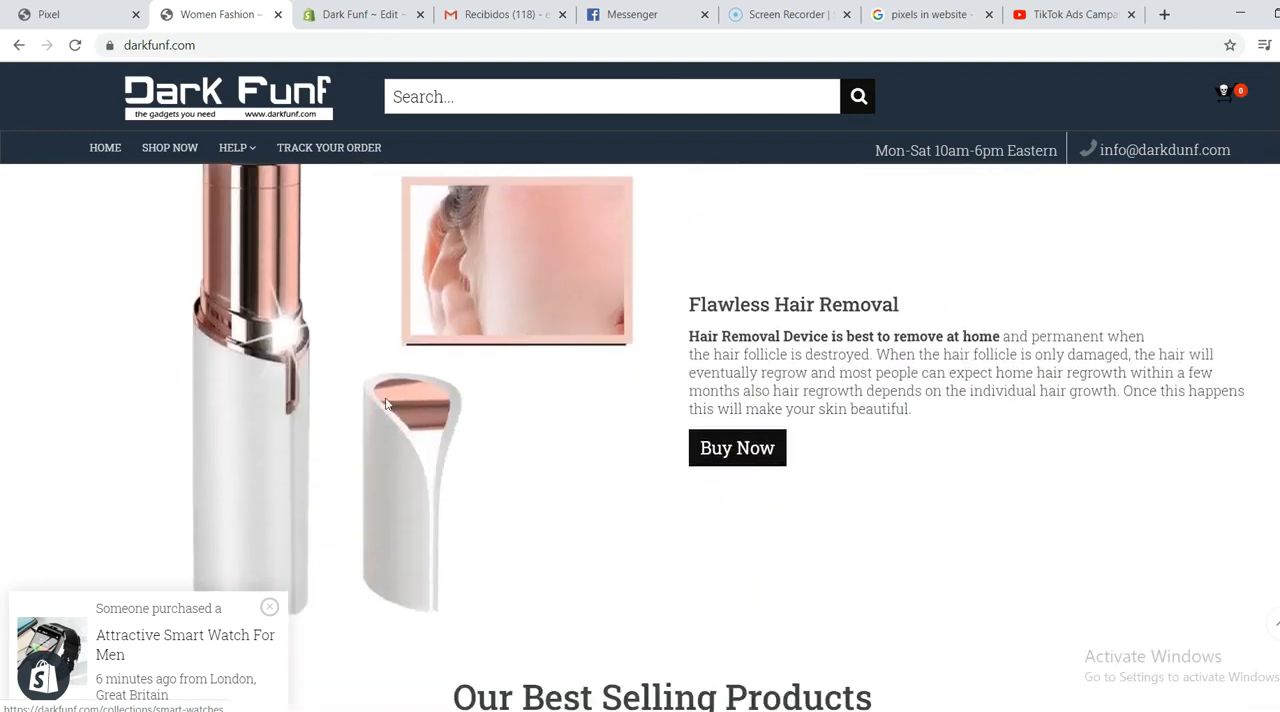
{"action": "left_click", "coordinate": [740, 452]}
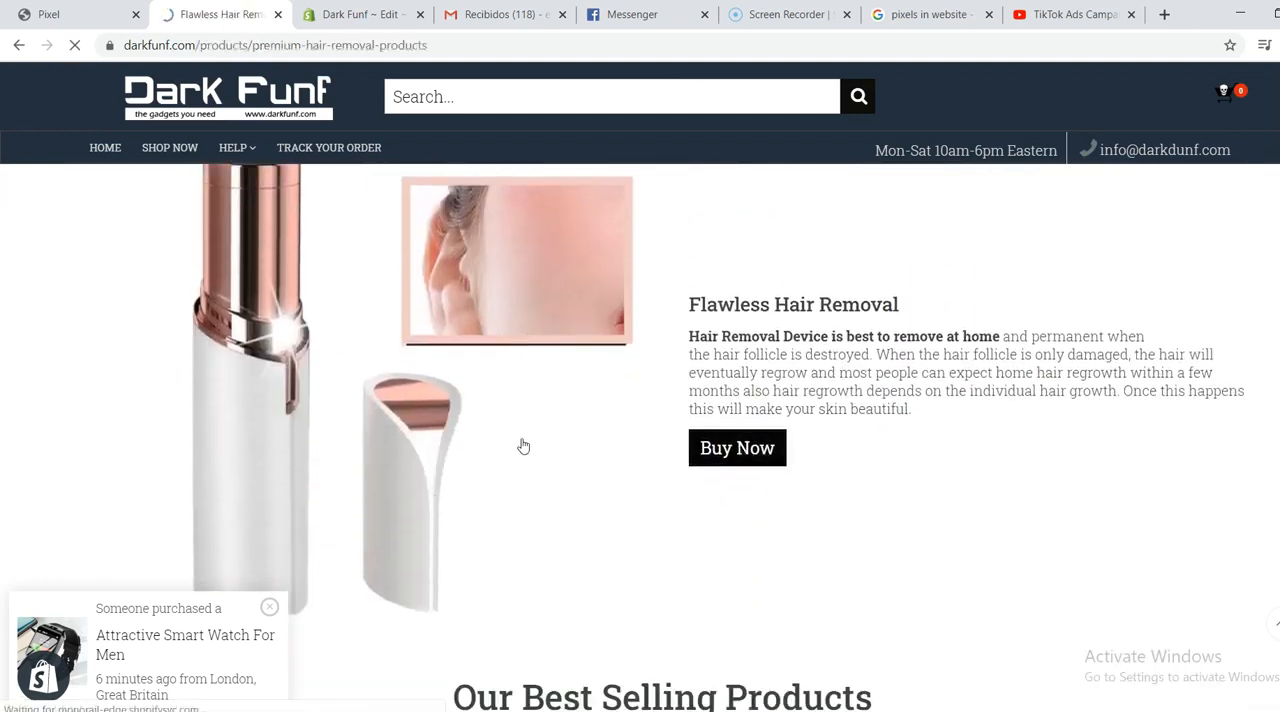
Step: Review the Flawless Hair Removal product page, including its price, description and related products
{"action": "scroll", "coordinate": [683, 325], "scroll_direction": "down", "scroll_amount": 2}
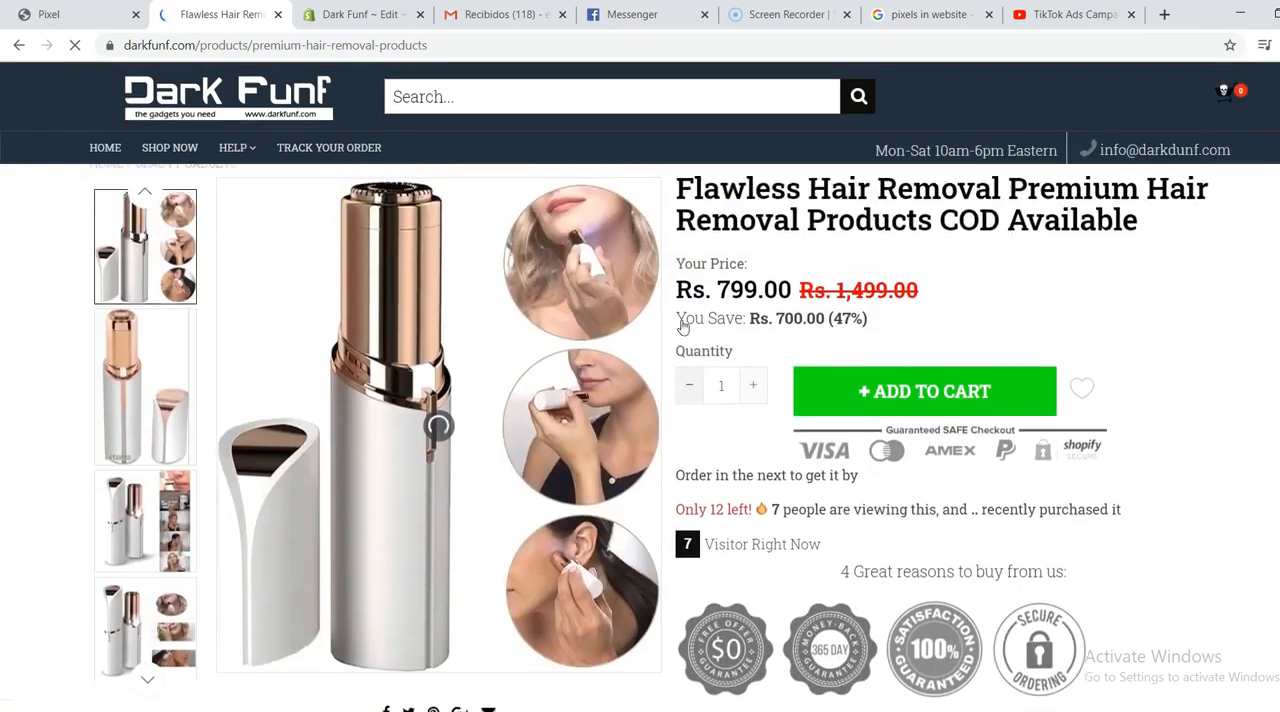
{"action": "scroll", "coordinate": [683, 325], "scroll_direction": "down", "scroll_amount": 5}
{"action": "scroll", "coordinate": [683, 325], "scroll_direction": "down", "scroll_amount": 4}
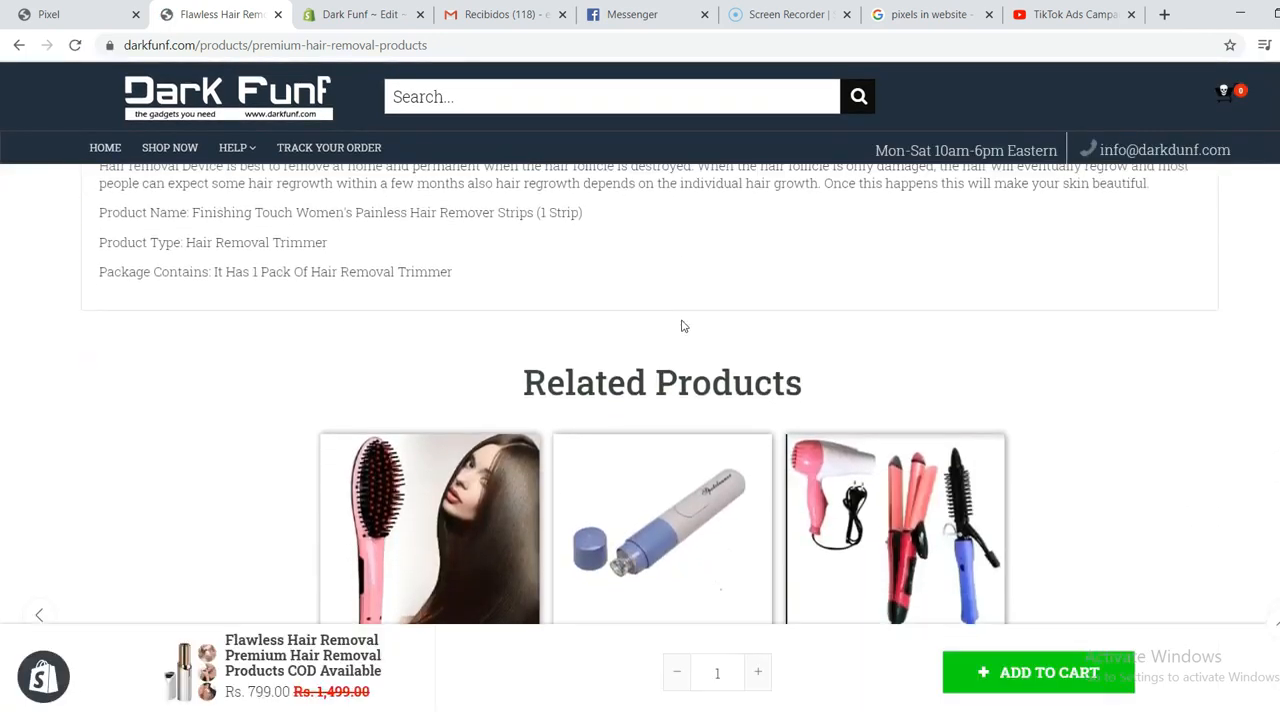
{"action": "scroll", "coordinate": [683, 327], "scroll_direction": "down", "scroll_amount": 2}
{"action": "scroll", "coordinate": [683, 327], "scroll_direction": "down", "scroll_amount": 2}
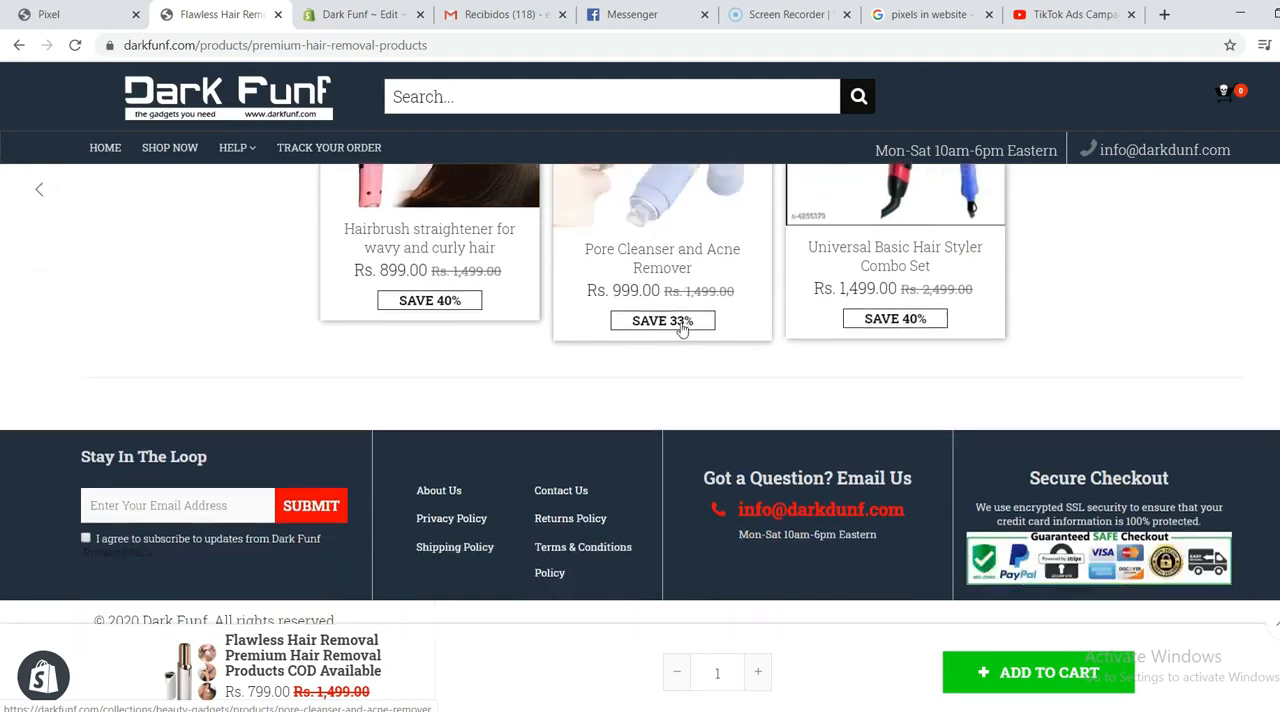
{"action": "scroll", "coordinate": [629, 392], "scroll_direction": "up", "scroll_amount": 5}
{"action": "scroll", "coordinate": [640, 387], "scroll_direction": "up", "scroll_amount": 10}
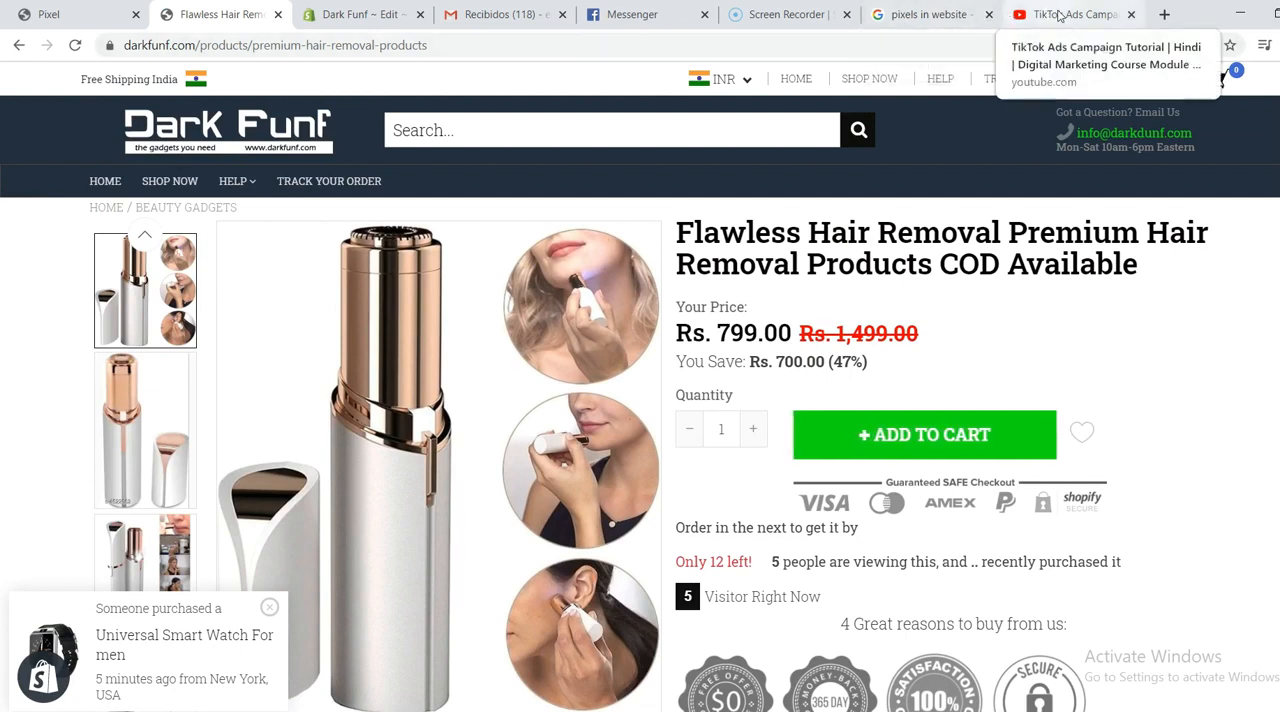
Step: Dismiss the recent-purchase notification and go back to the store's home page to review its banners and featured product
{"action": "left_click", "coordinate": [269, 609]}
{"action": "left_click", "coordinate": [188, 134]}
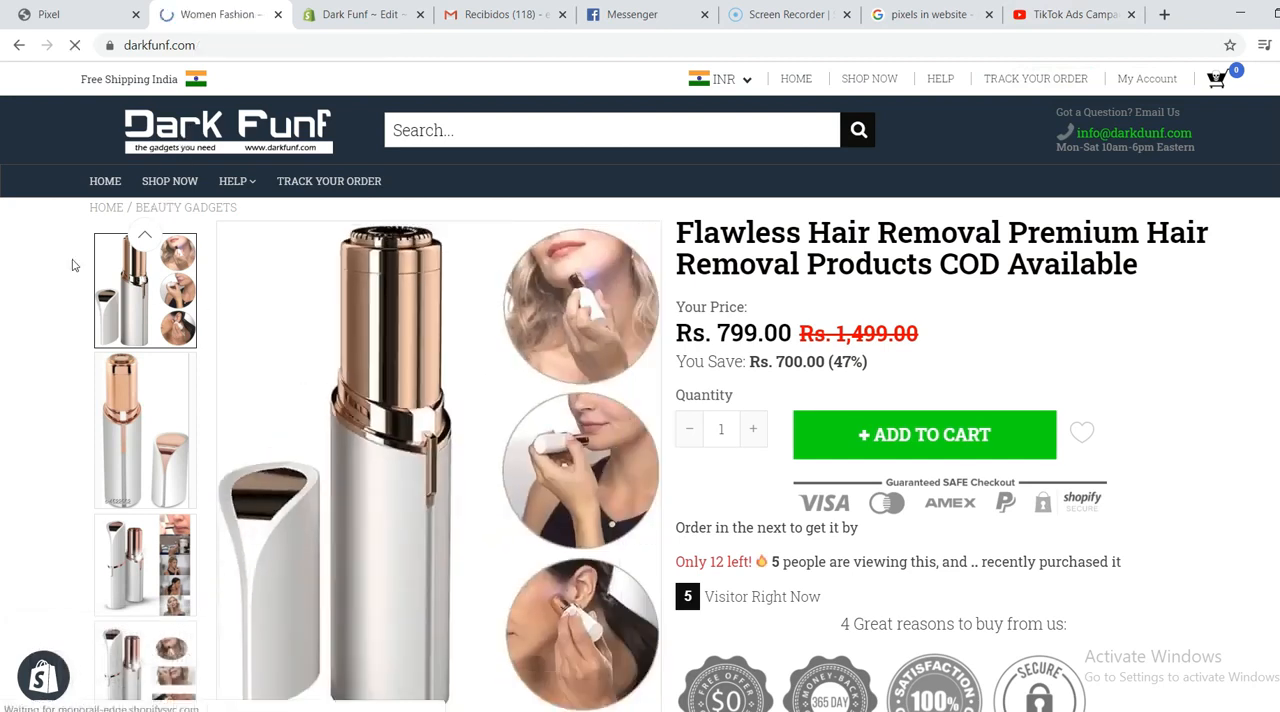
{"action": "scroll", "coordinate": [537, 403], "scroll_direction": "down", "scroll_amount": 2}
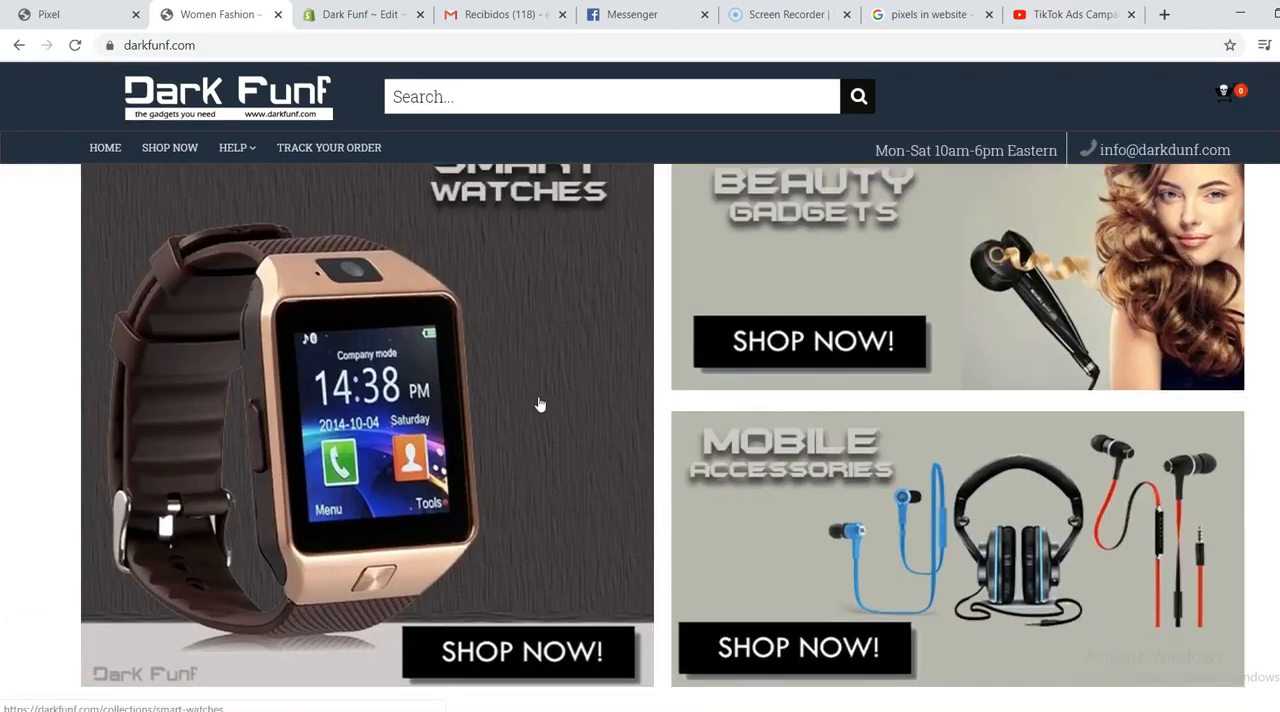
{"action": "scroll", "coordinate": [390, 420], "scroll_direction": "down", "scroll_amount": 2}
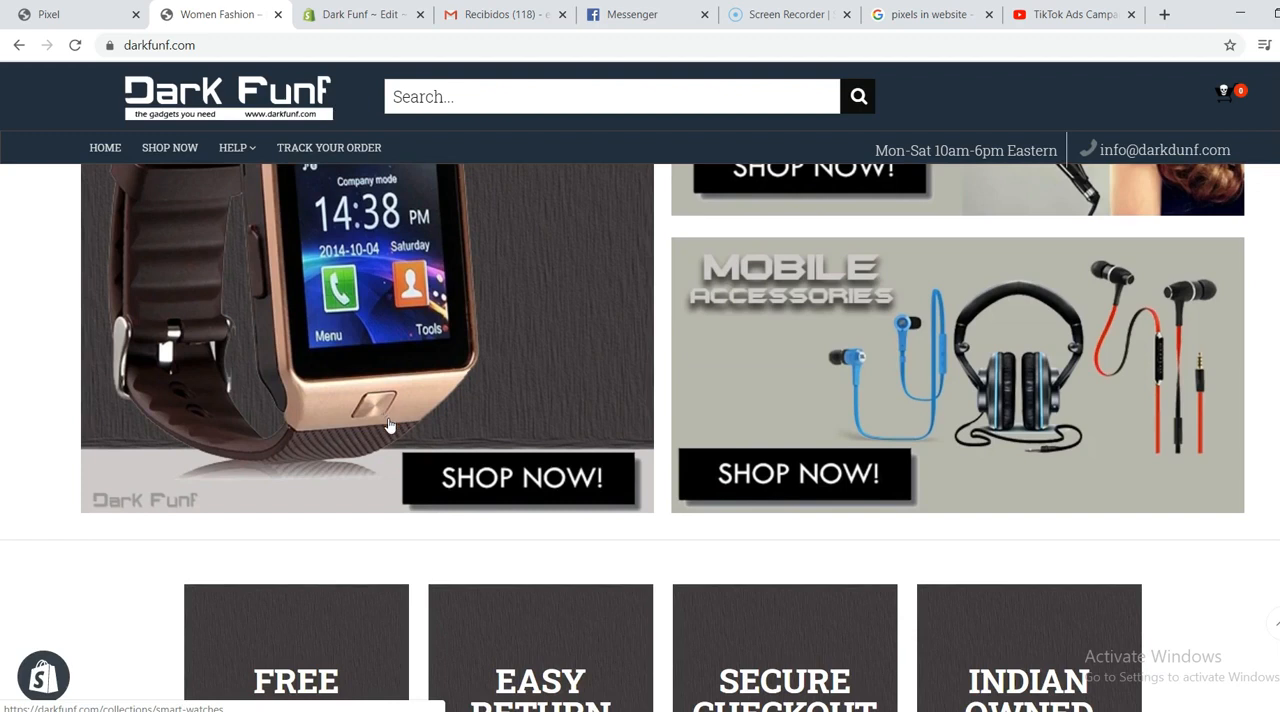
{"action": "scroll", "coordinate": [390, 433], "scroll_direction": "down", "scroll_amount": 5}
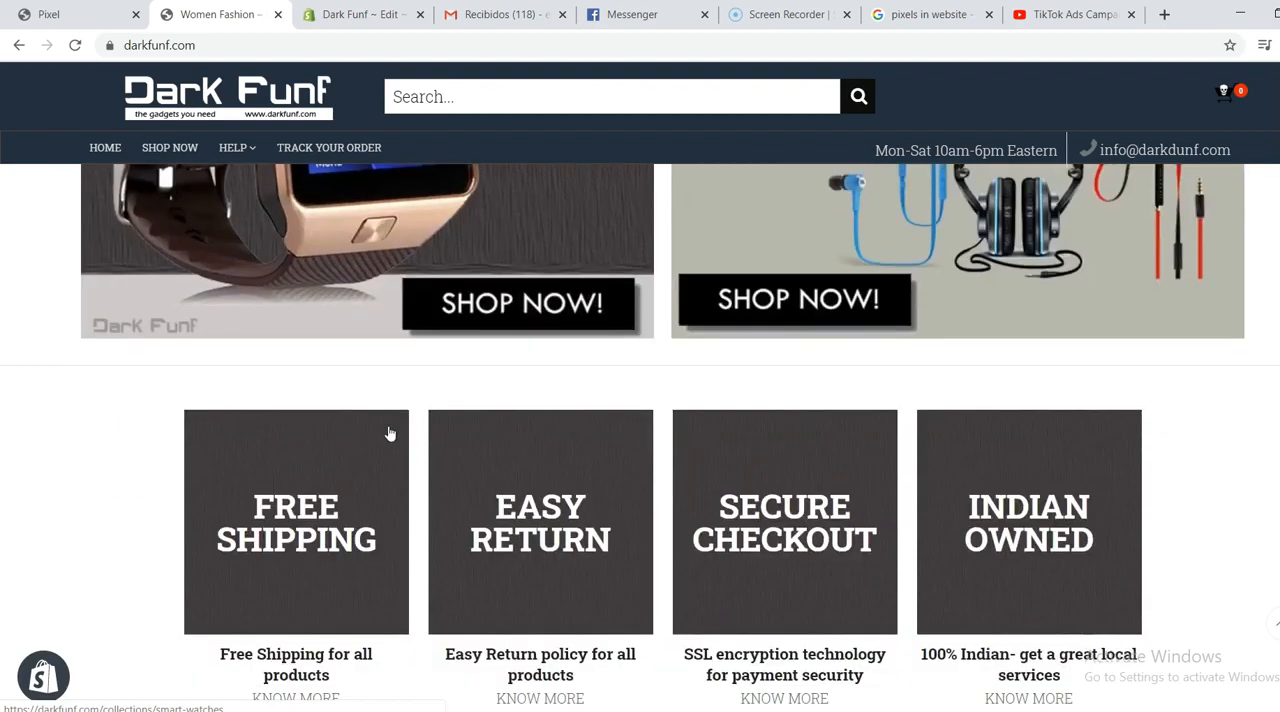
{"action": "scroll", "coordinate": [390, 433], "scroll_direction": "down", "scroll_amount": 3}
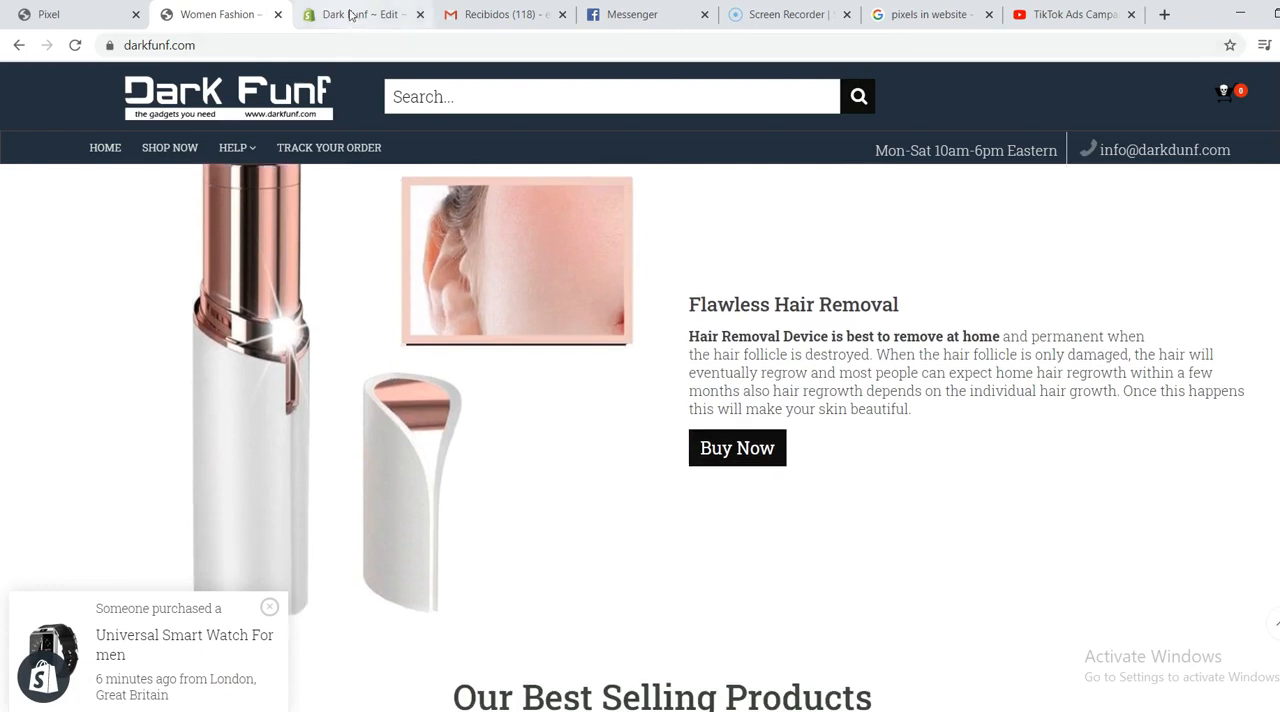
Step: Switch to the YouTube video on TikTok Ads campaigns and look over its description and comments
{"action": "left_click", "coordinate": [1046, 12]}
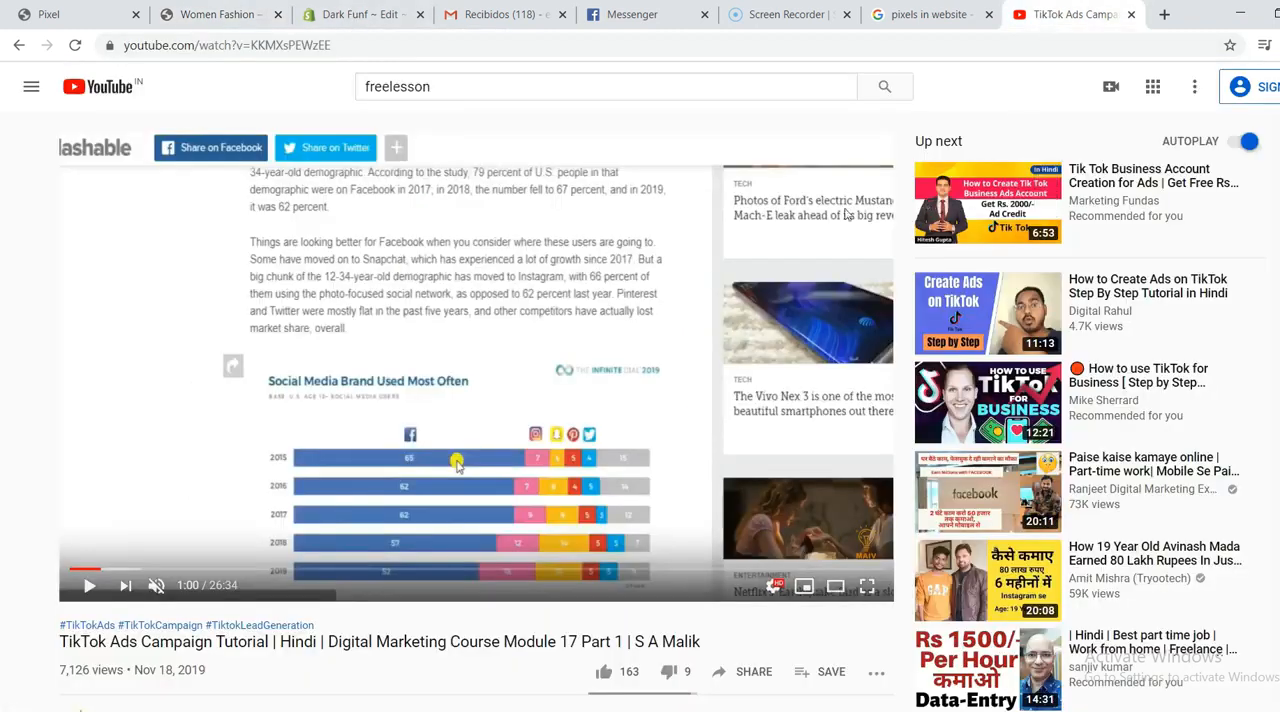
{"action": "scroll", "coordinate": [14, 607], "scroll_direction": "down", "scroll_amount": 2}
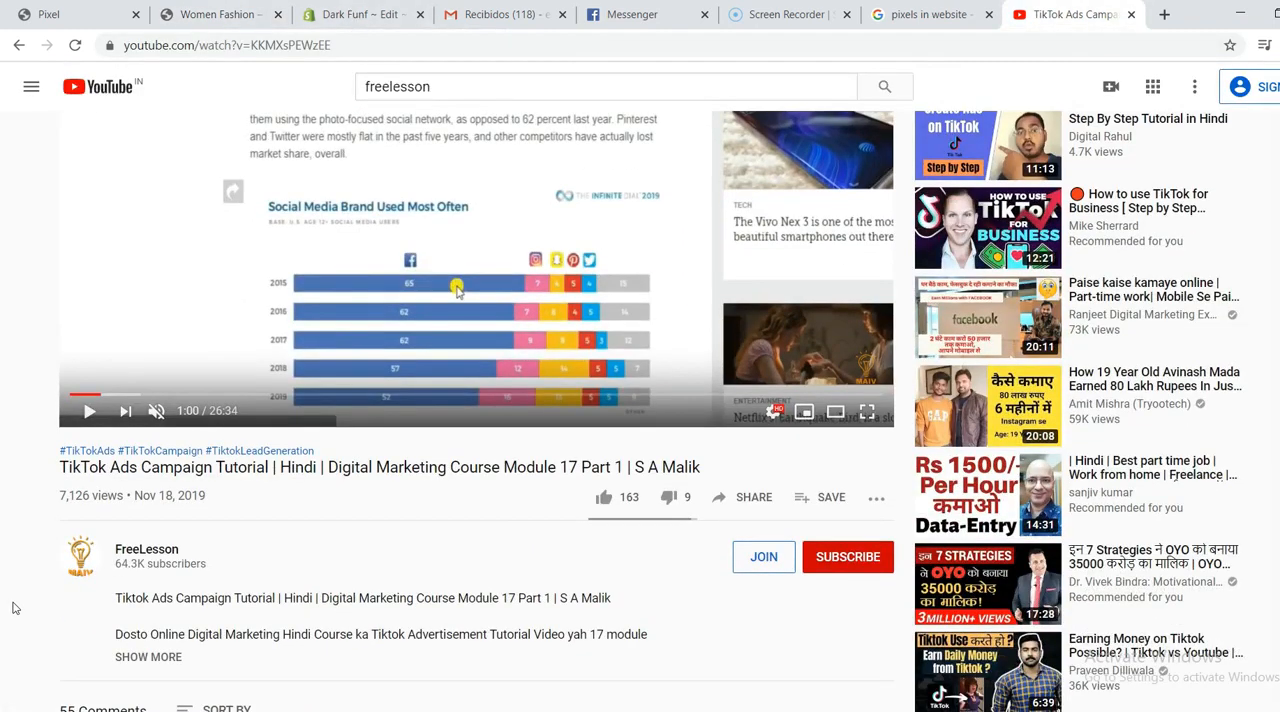
{"action": "scroll", "coordinate": [89, 422], "scroll_direction": "down", "scroll_amount": 4}
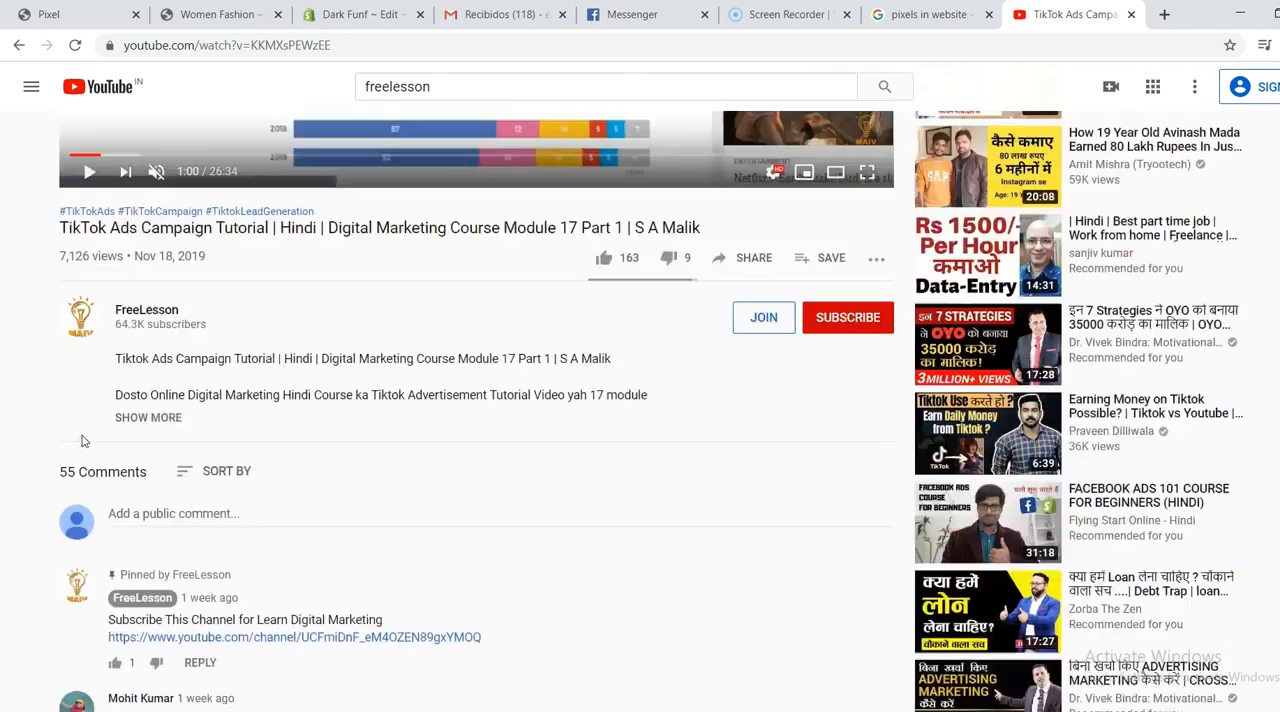
{"action": "scroll", "coordinate": [83, 455], "scroll_direction": "up", "scroll_amount": 6}
{"action": "scroll", "coordinate": [83, 455], "scroll_direction": "down", "scroll_amount": 3}
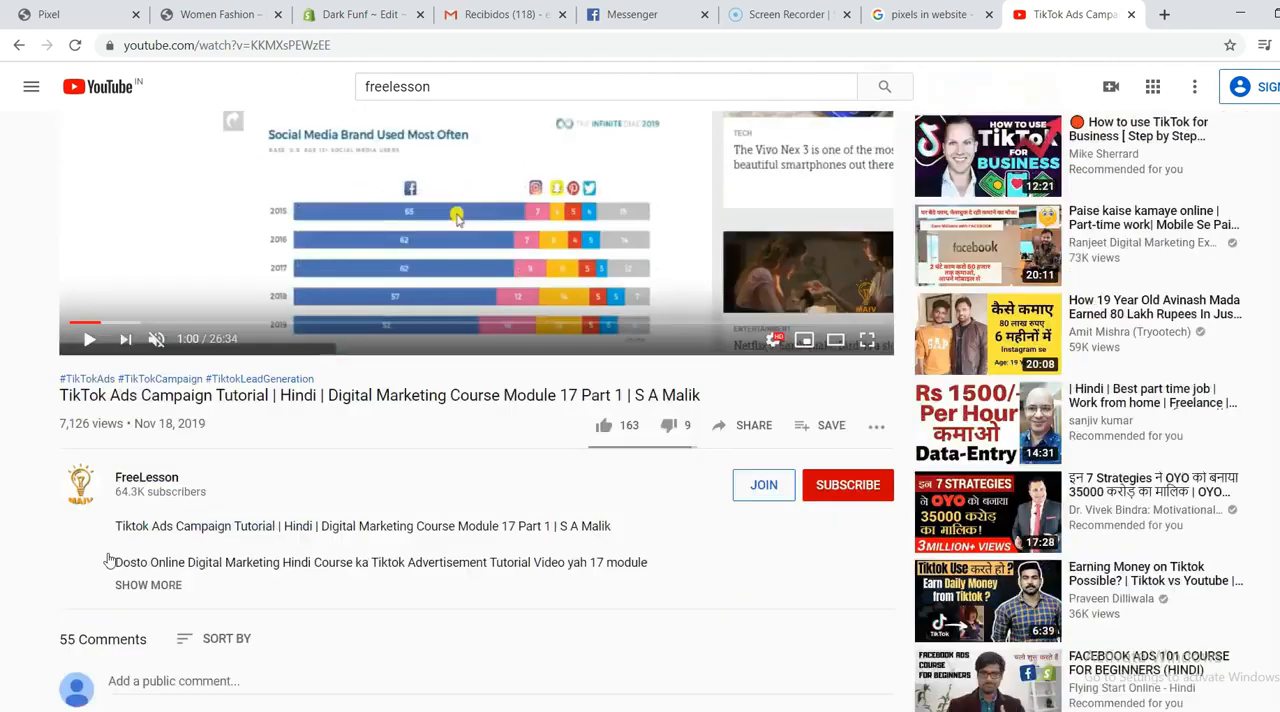
Step: Browse the FreeLesson channel's uploaded videos and open the TikTok Ads Campaign Tutorial
{"action": "left_click", "coordinate": [380, 479]}
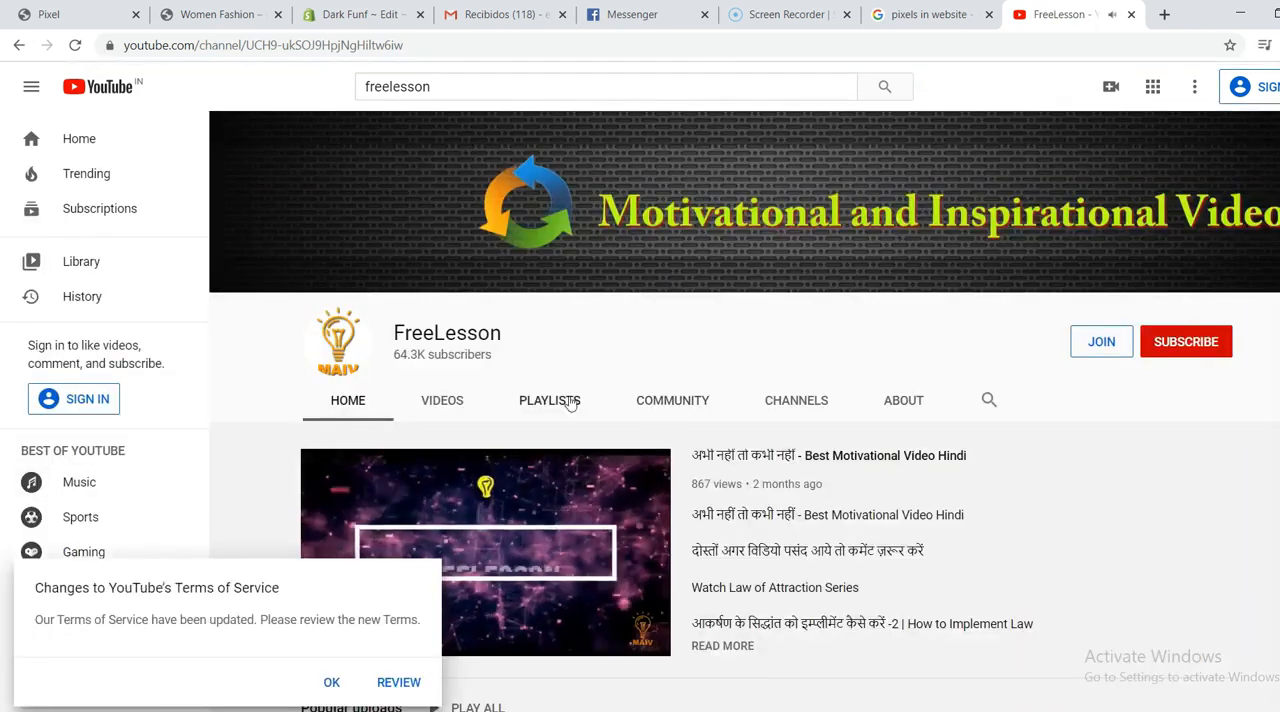
{"action": "left_click", "coordinate": [442, 400]}
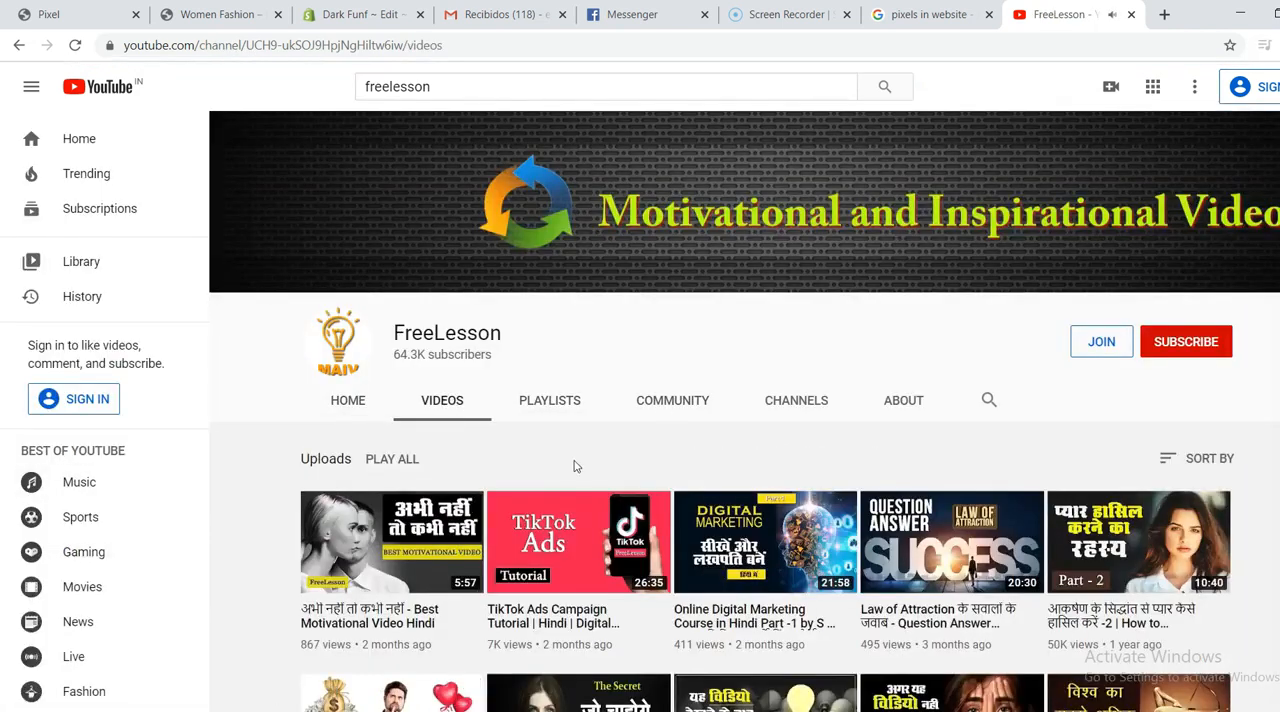
{"action": "scroll", "coordinate": [572, 470], "scroll_direction": "down", "scroll_amount": 2}
{"action": "scroll", "coordinate": [574, 466], "scroll_direction": "down", "scroll_amount": 1}
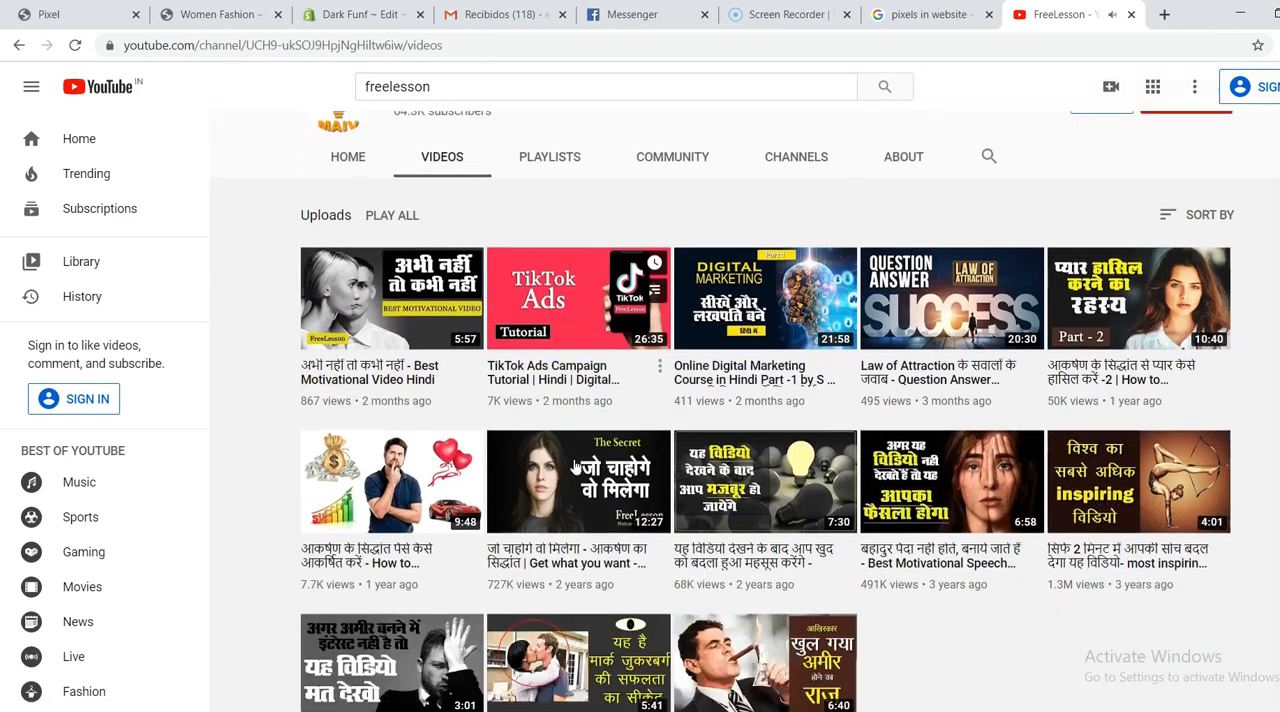
{"action": "scroll", "coordinate": [574, 466], "scroll_direction": "up", "scroll_amount": 2}
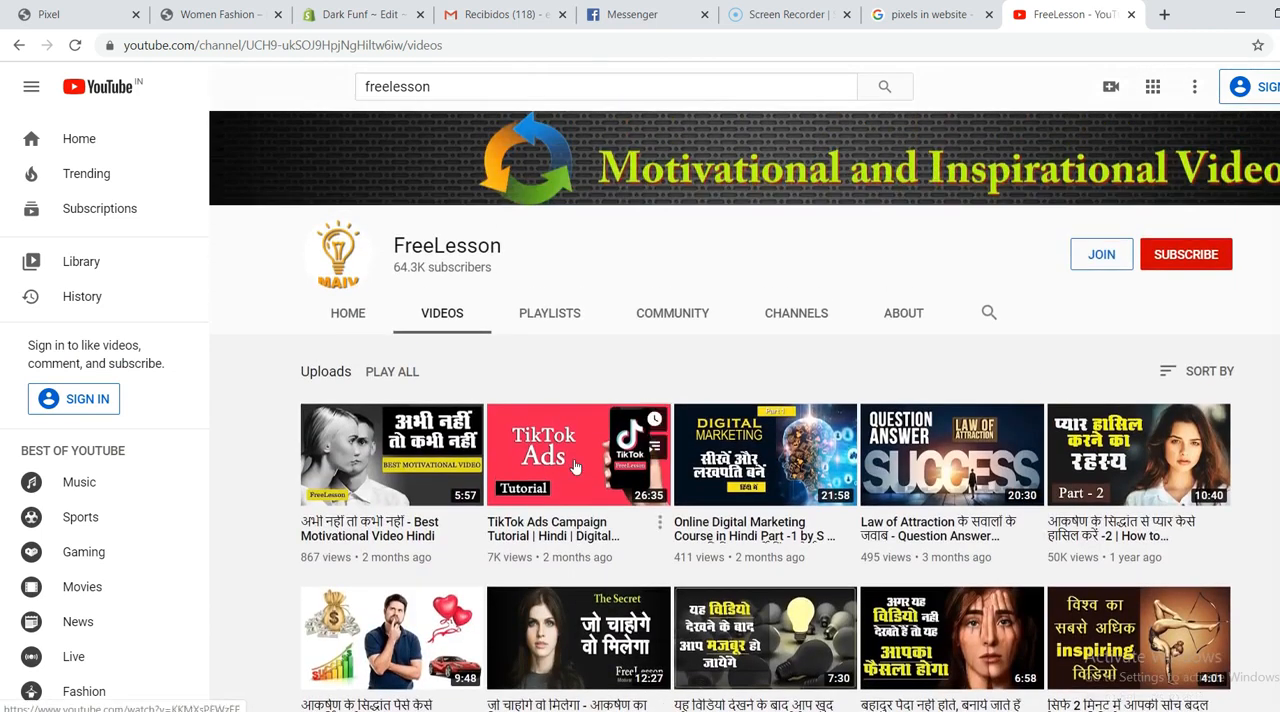
{"action": "left_click", "coordinate": [575, 466]}
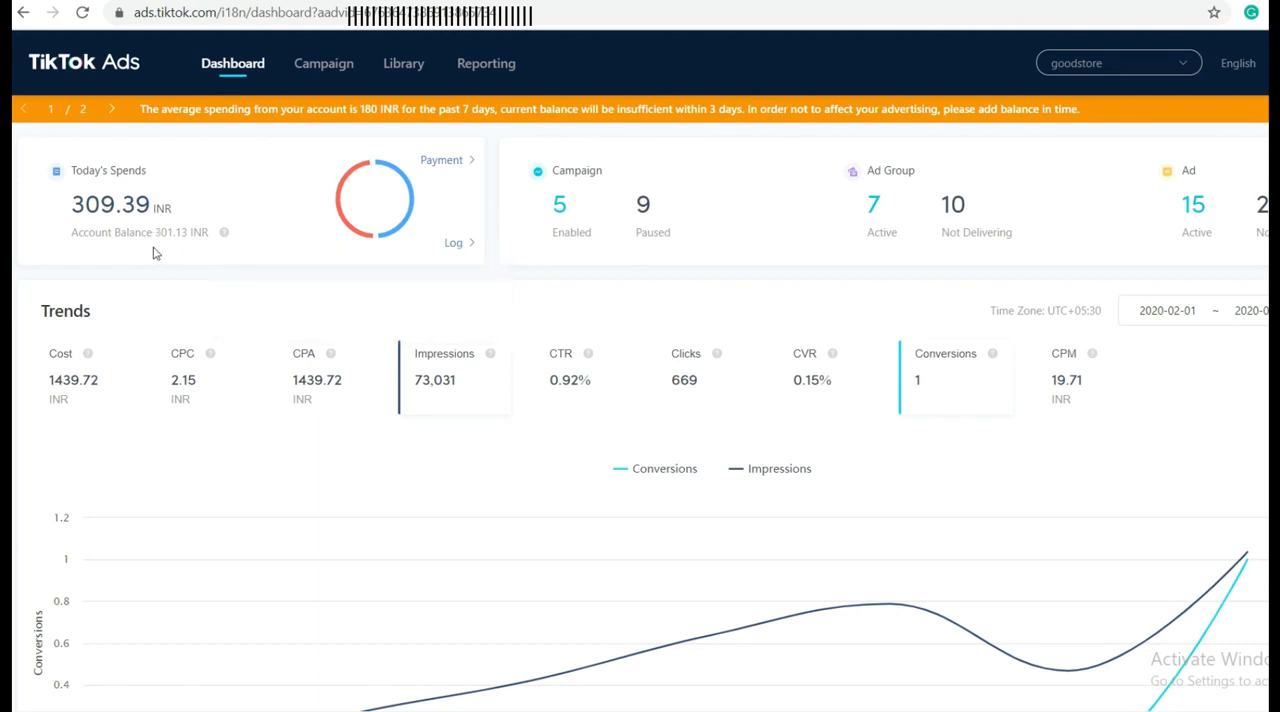
Step: Examine the TikTok Ads dashboard's trend metrics, the conversions and impressions chart, and the campaign table
{"action": "scroll", "coordinate": [425, 287], "scroll_direction": "down", "scroll_amount": 1}
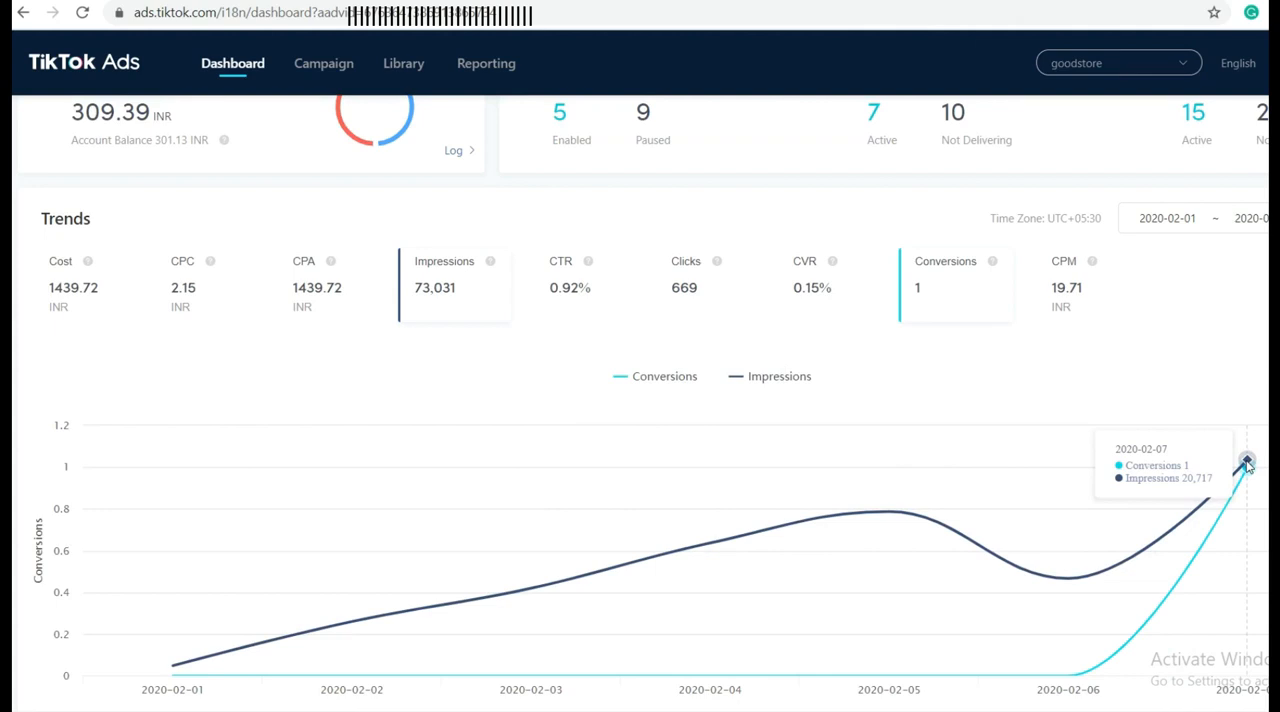
{"action": "scroll", "coordinate": [471, 389], "scroll_direction": "up", "scroll_amount": 1}
{"action": "scroll", "coordinate": [471, 389], "scroll_direction": "down", "scroll_amount": 5}
{"action": "scroll", "coordinate": [471, 391], "scroll_direction": "down", "scroll_amount": 2}
{"action": "scroll", "coordinate": [471, 391], "scroll_direction": "up", "scroll_amount": 5}
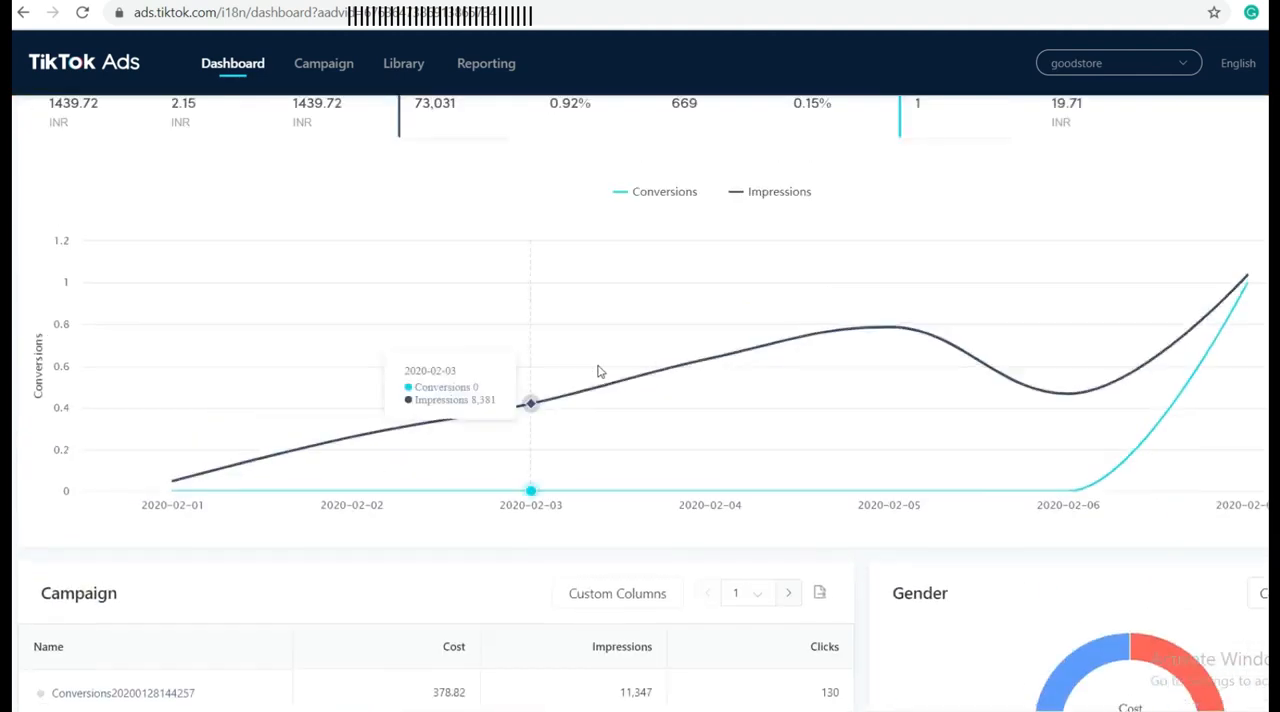
{"action": "scroll", "coordinate": [717, 417], "scroll_direction": "down", "scroll_amount": 5}
{"action": "scroll", "coordinate": [717, 417], "scroll_direction": "down", "scroll_amount": 2}
{"action": "scroll", "coordinate": [714, 414], "scroll_direction": "up", "scroll_amount": 10}
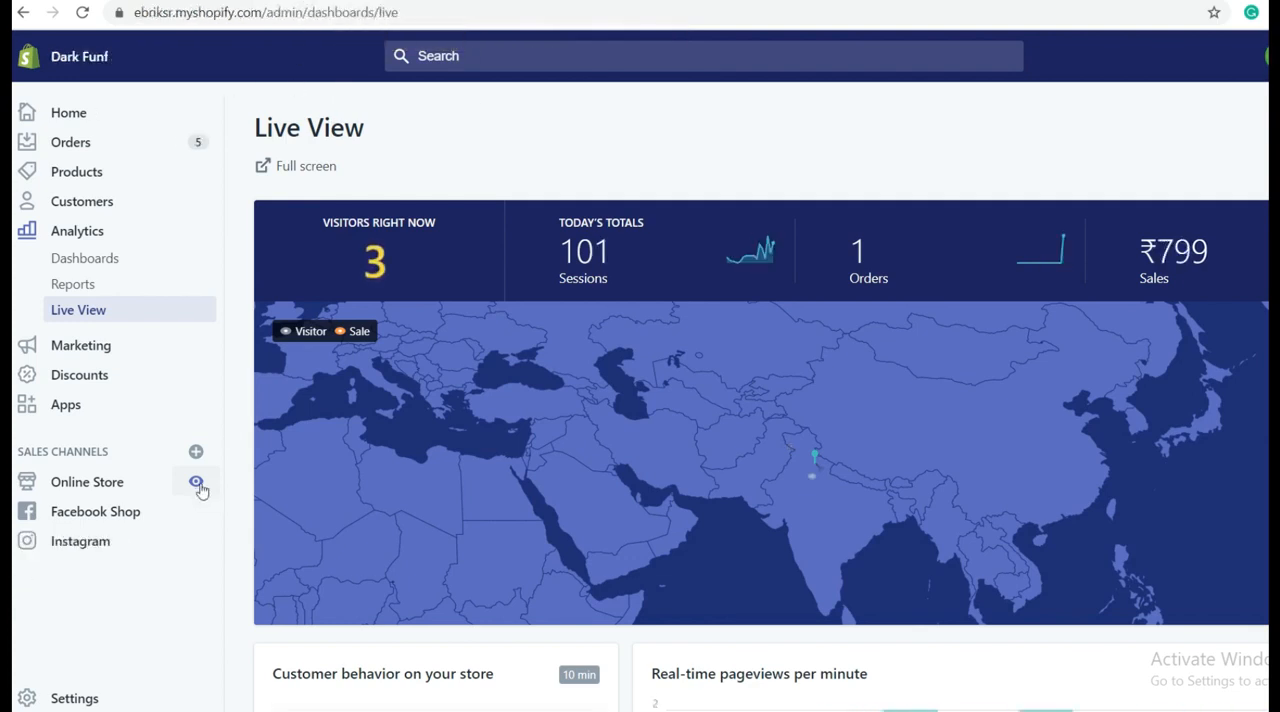
Step: Go from the Shopify admin's Live View page to the Dark Funf online storefront
{"action": "left_click", "coordinate": [196, 482]}
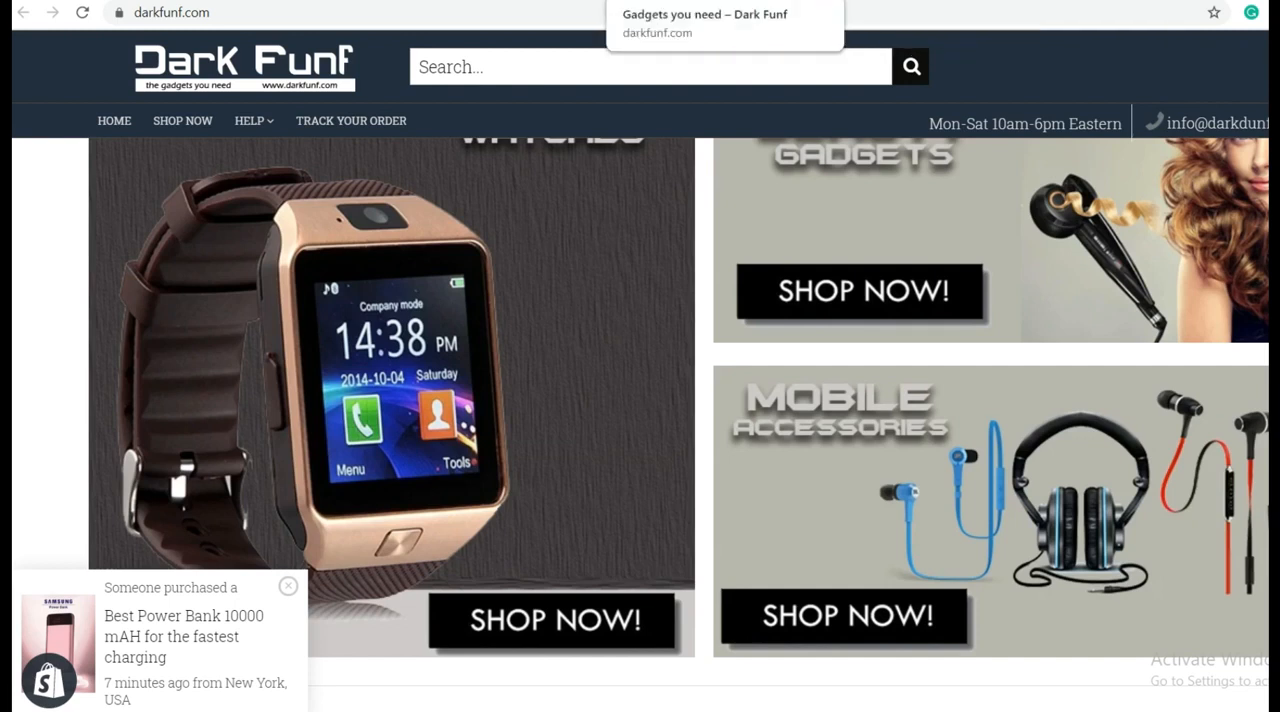
Step: Dismiss the recent-purchase notification and look over the Dark Funf homepage's category banners, featured product and best sellers
{"action": "left_click", "coordinate": [288, 587]}
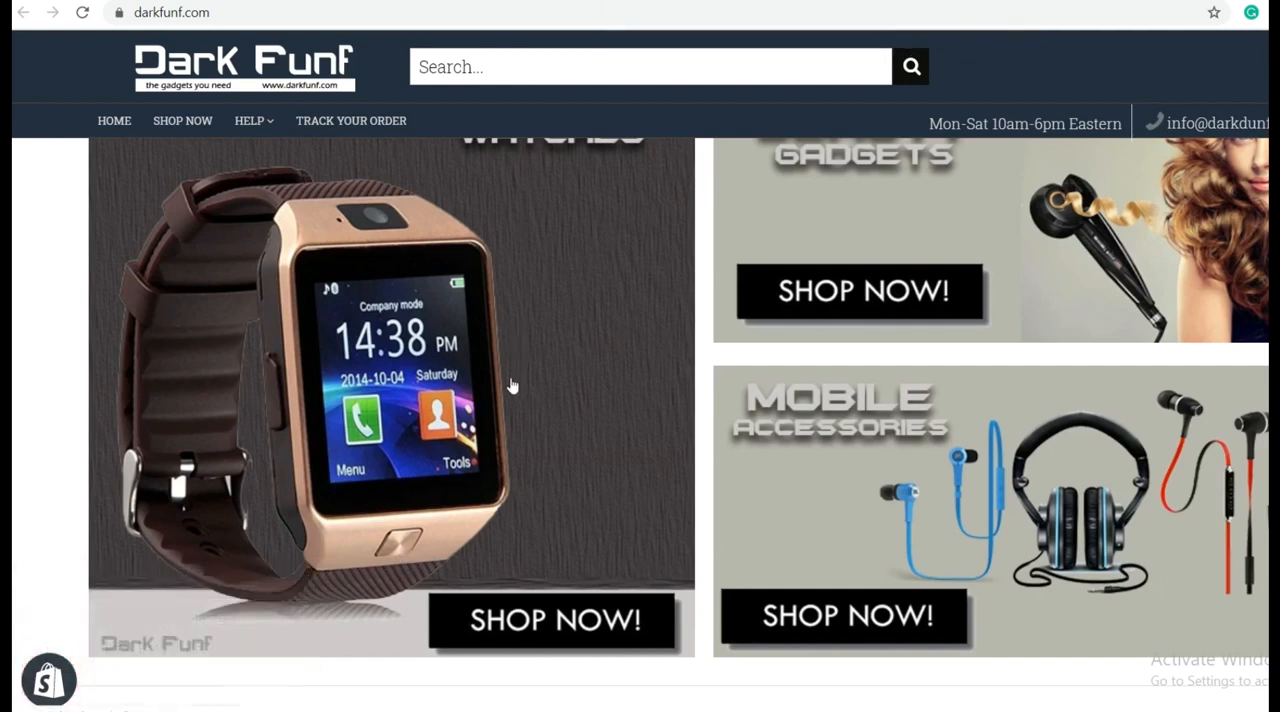
{"action": "scroll", "coordinate": [511, 386], "scroll_direction": "down", "scroll_amount": 5}
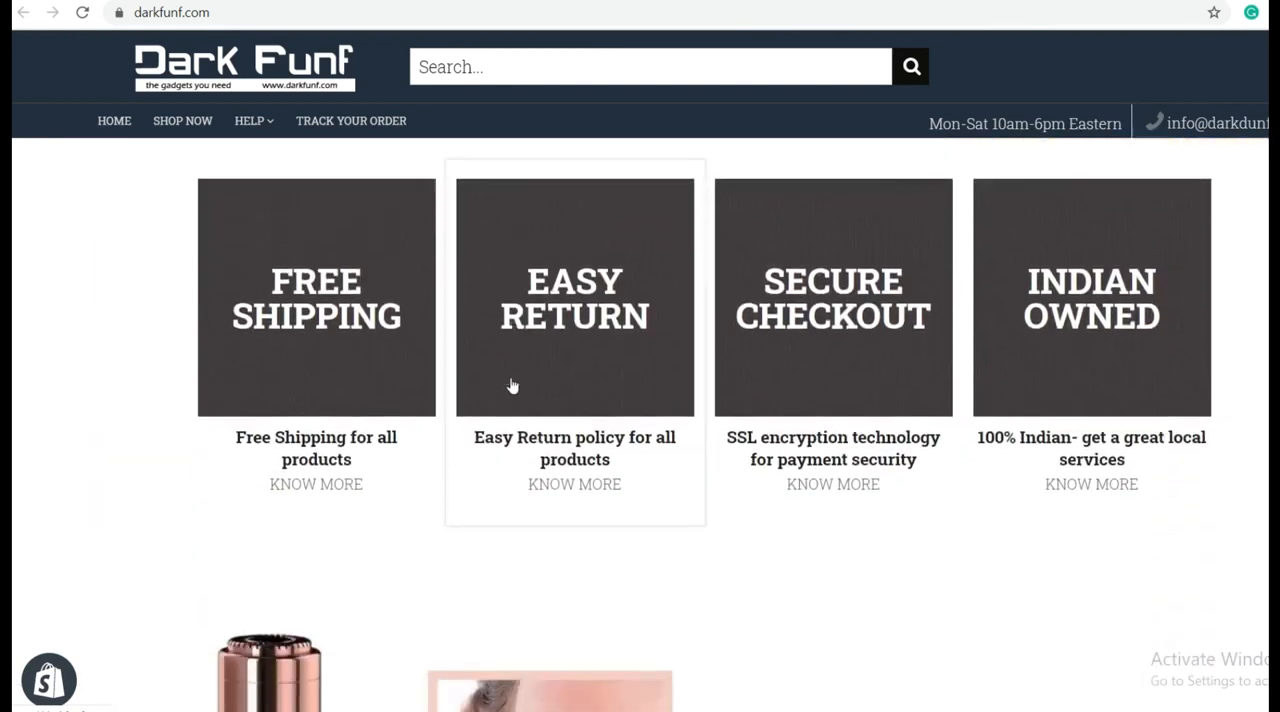
{"action": "scroll", "coordinate": [511, 386], "scroll_direction": "down", "scroll_amount": 10}
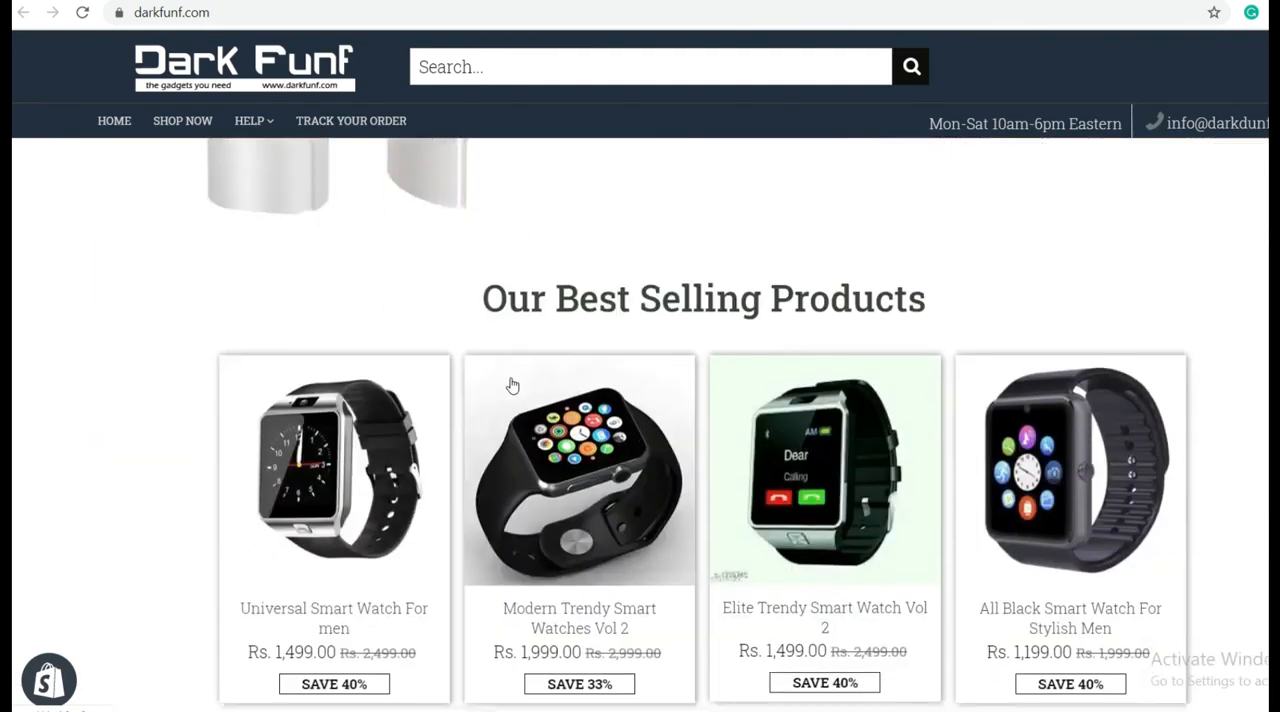
{"action": "scroll", "coordinate": [511, 386], "scroll_direction": "down", "scroll_amount": 4}
{"action": "scroll", "coordinate": [511, 386], "scroll_direction": "up", "scroll_amount": 8}
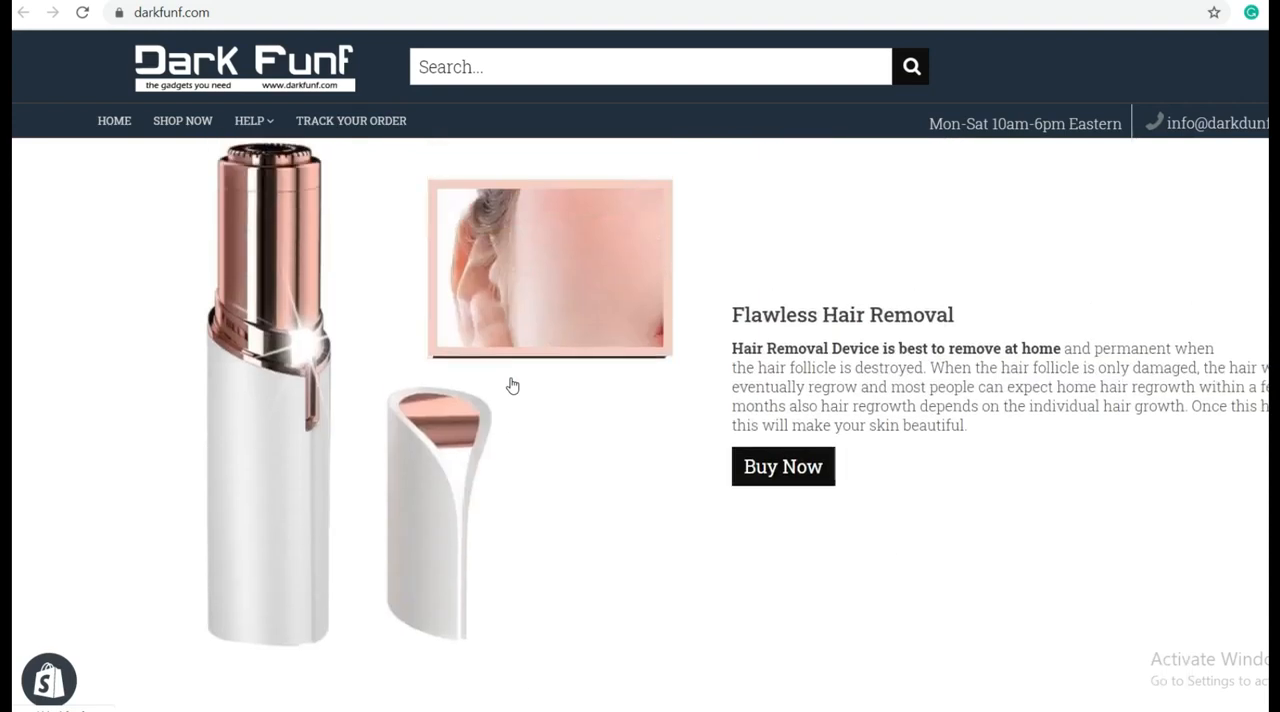
{"action": "scroll", "coordinate": [511, 386], "scroll_direction": "up", "scroll_amount": 6}
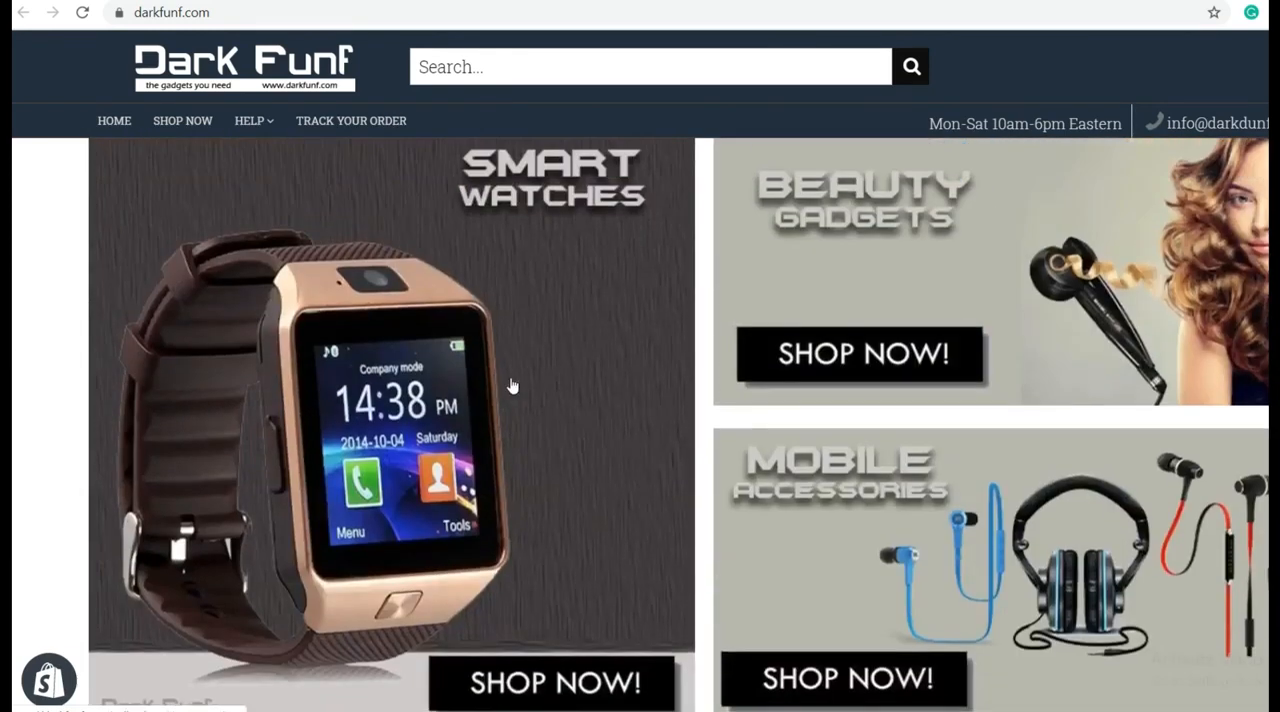
{"action": "scroll", "coordinate": [511, 386], "scroll_direction": "up", "scroll_amount": 1}
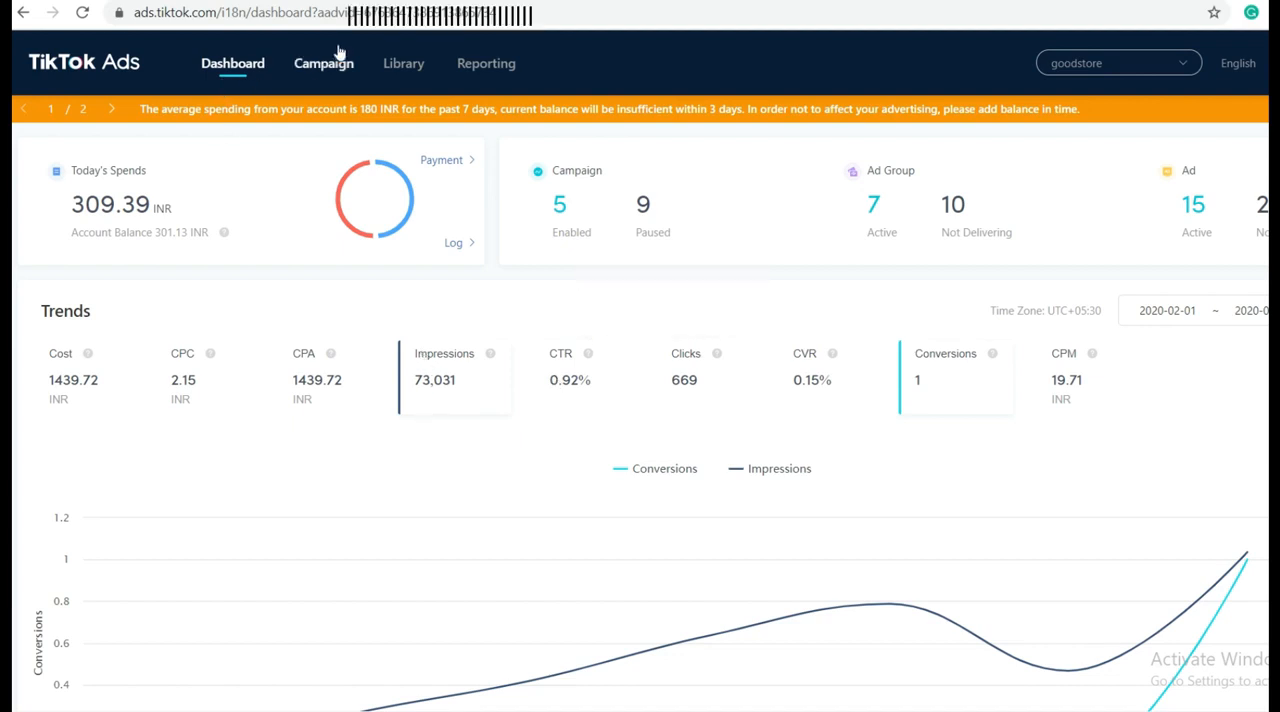
Step: Switch to TikTok Ads and open the Website Pixel management page from the Library
{"action": "mouse_move", "coordinate": [401, 77]}
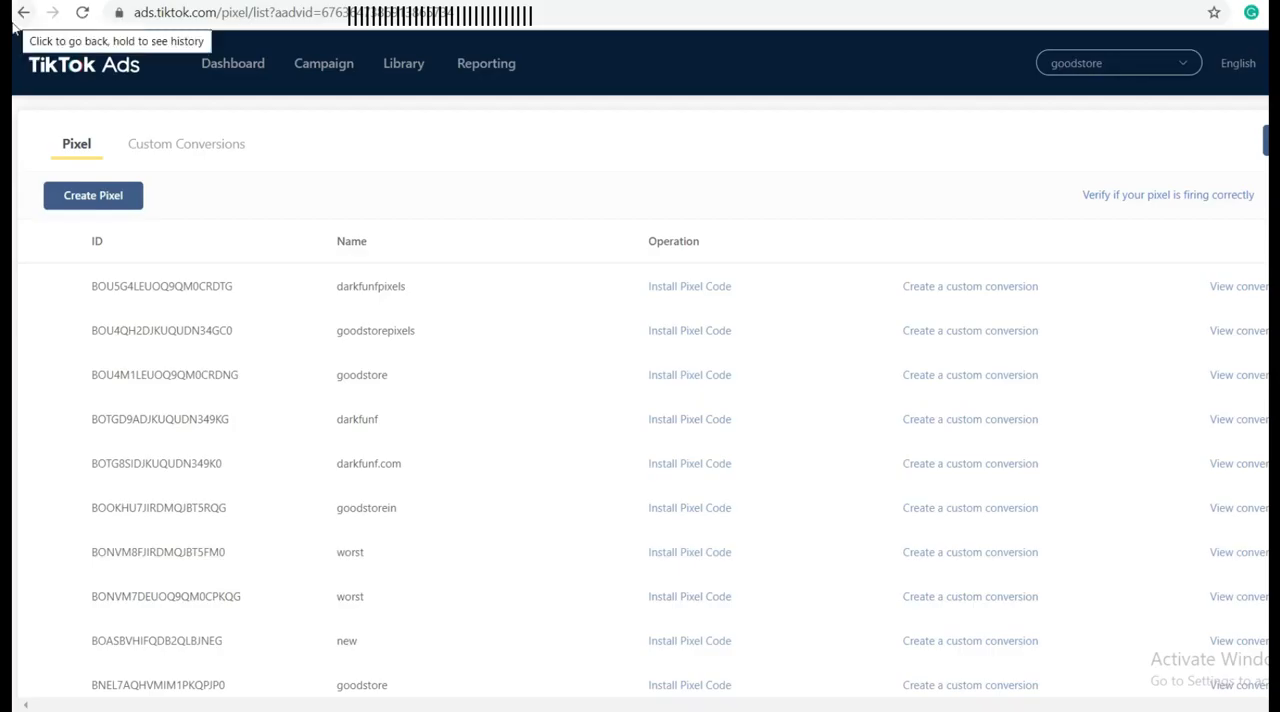
{"action": "left_click", "coordinate": [20, 20]}
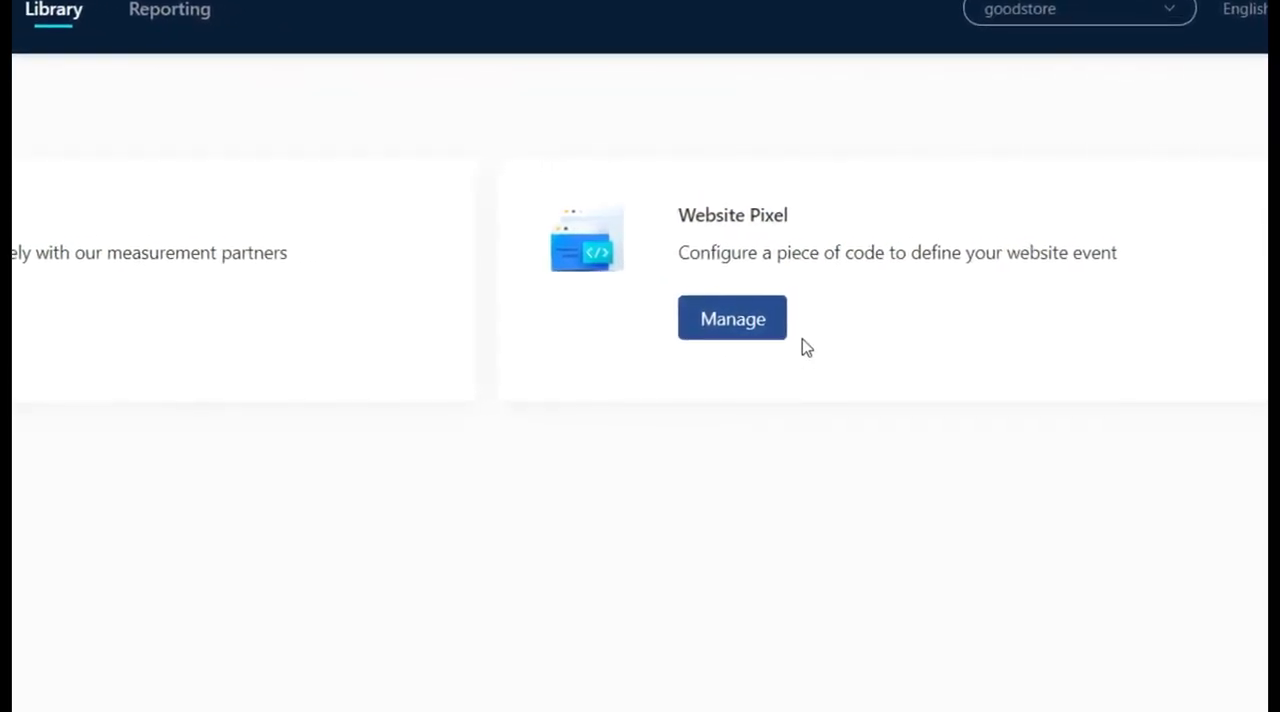
{"action": "left_click", "coordinate": [710, 343]}
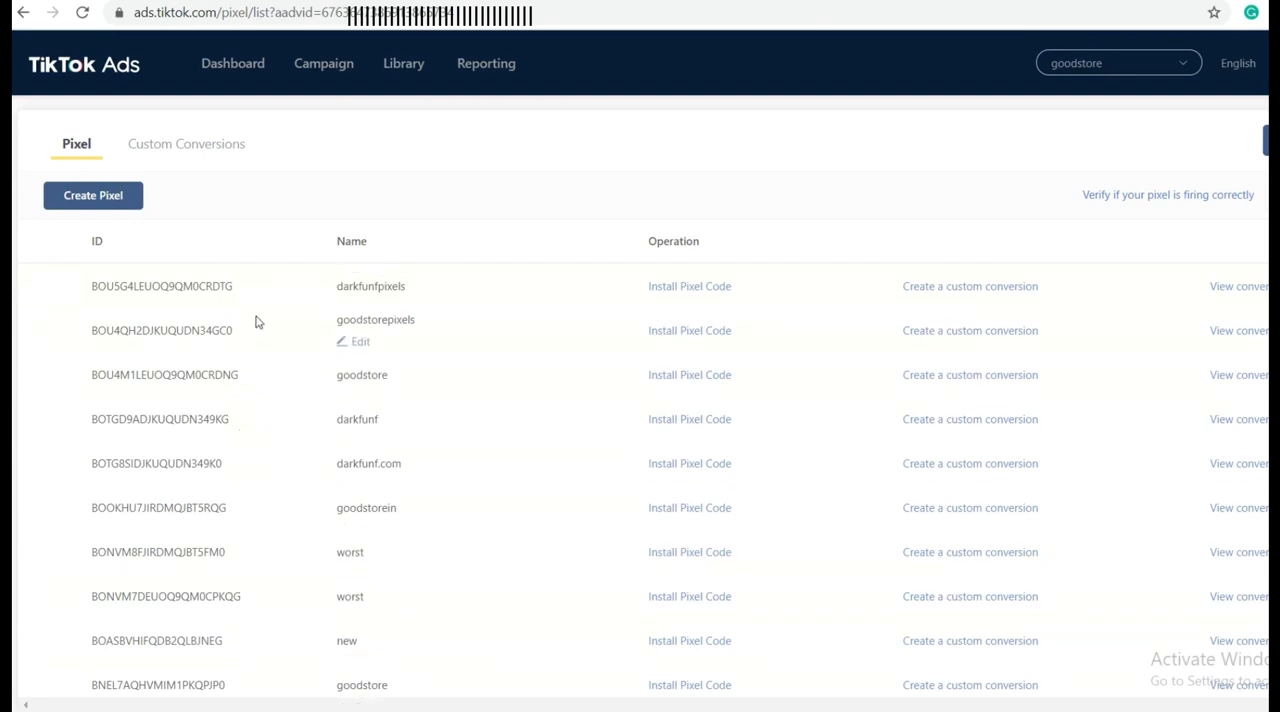
Step: Create a new pixel named "darkfunf ecommerce" and save it
{"action": "left_click", "coordinate": [106, 197]}
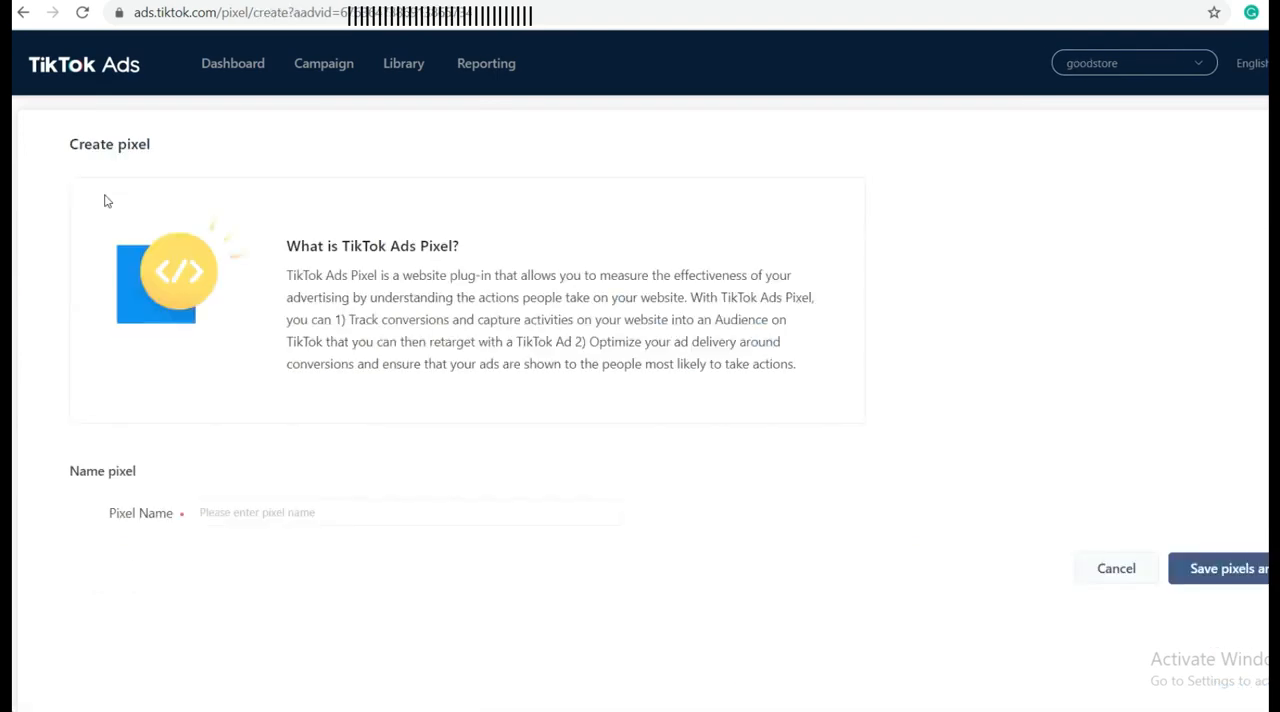
{"action": "left_click", "coordinate": [330, 512]}
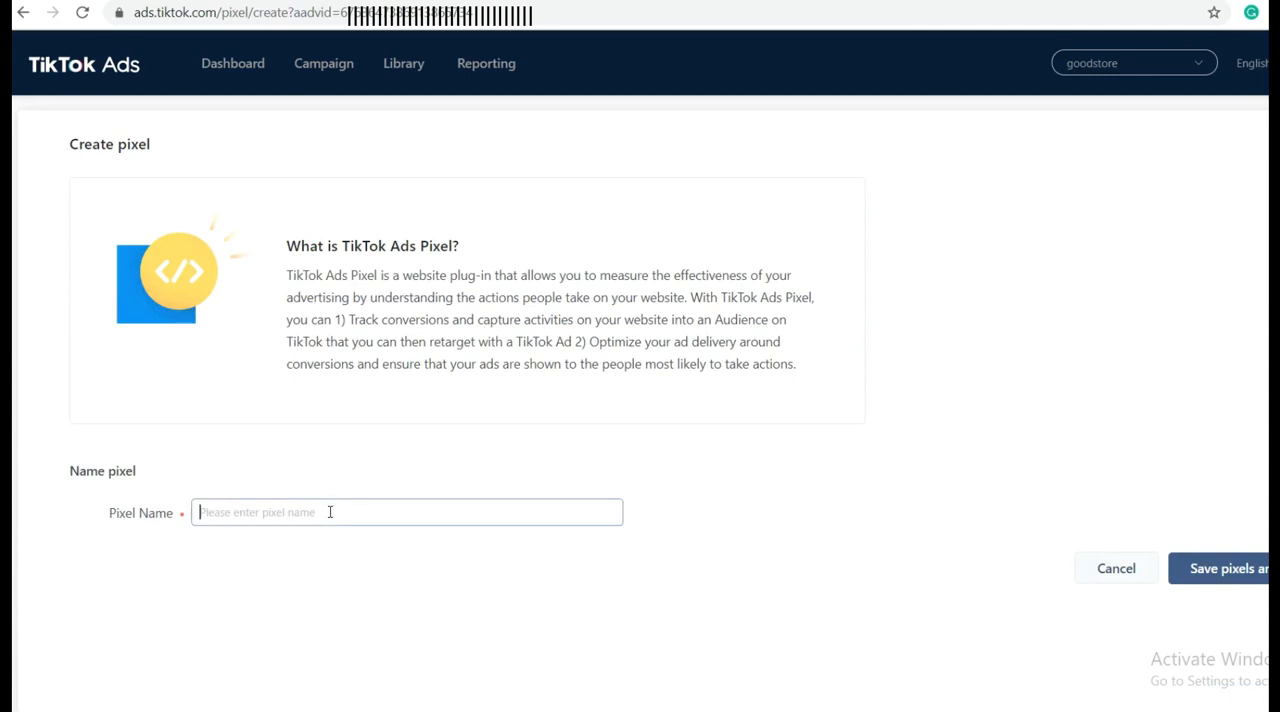
{"action": "type", "text": "darkfunf ecommerce"}
{"action": "left_click", "coordinate": [1192, 579]}
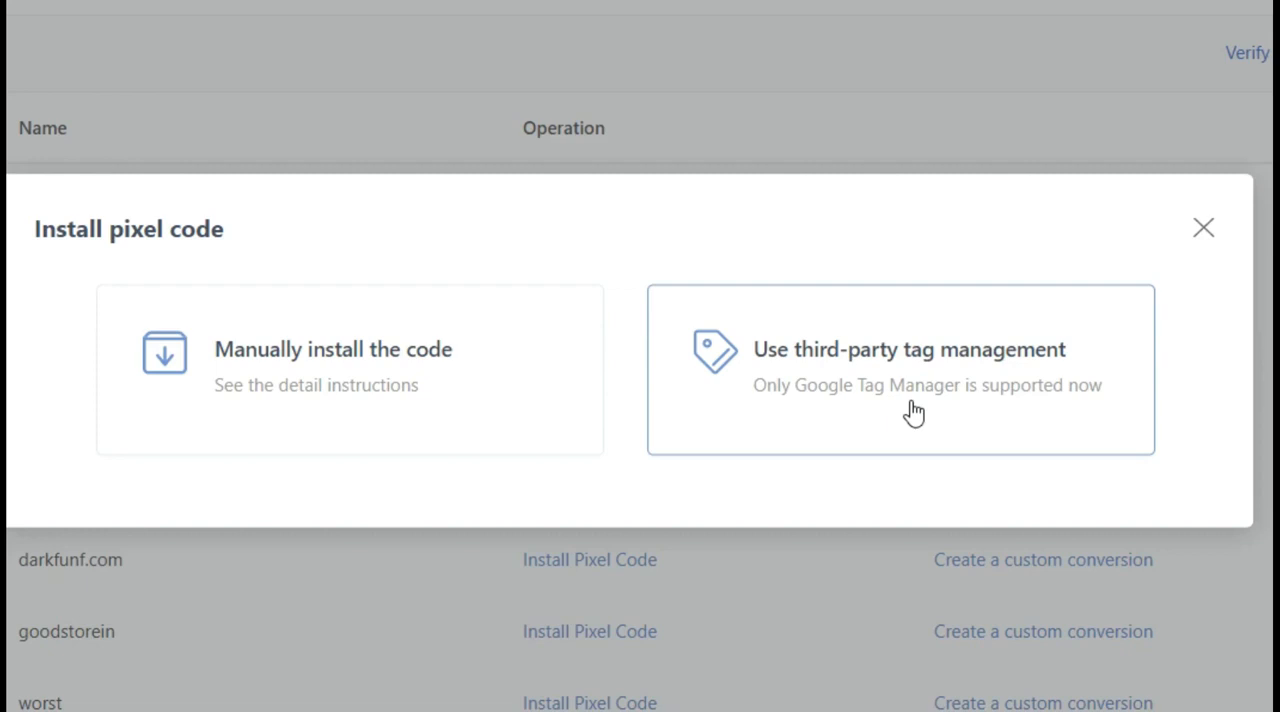
Step: Choose manual installation for the new pixel and copy its pixel code
{"action": "left_click", "coordinate": [320, 390]}
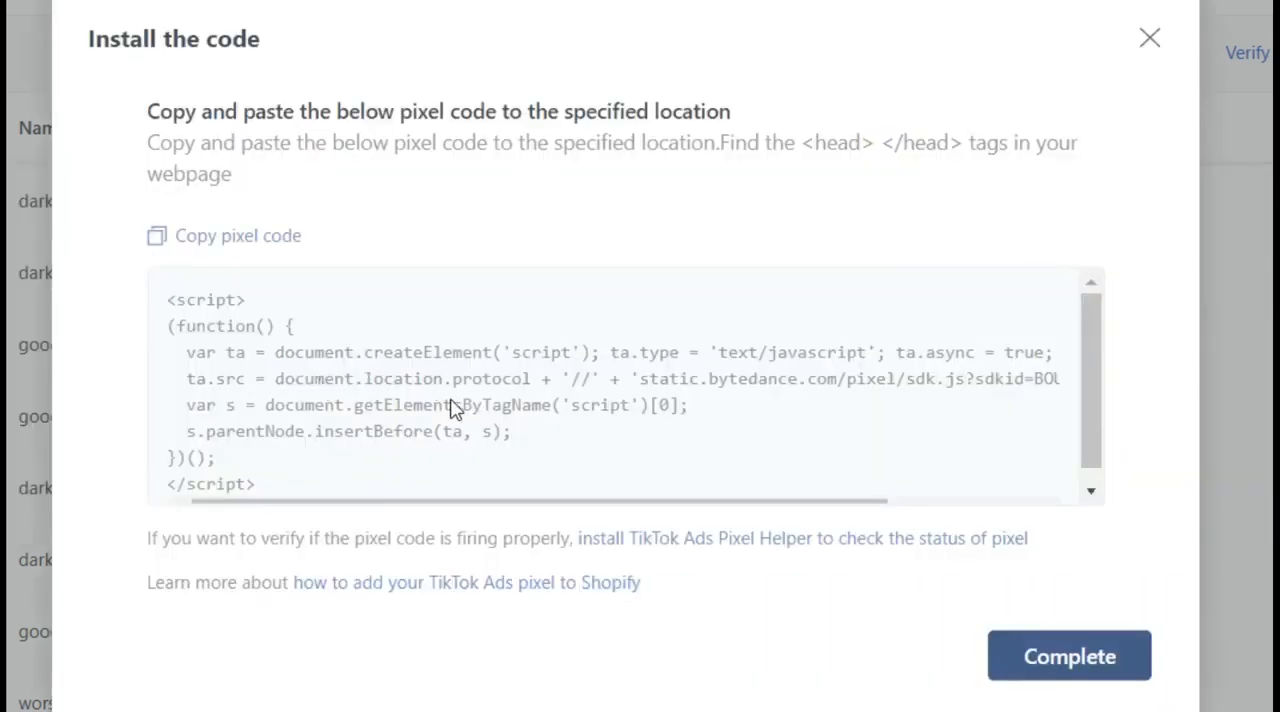
{"action": "left_click", "coordinate": [215, 240]}
{"action": "left_click", "coordinate": [217, 245]}
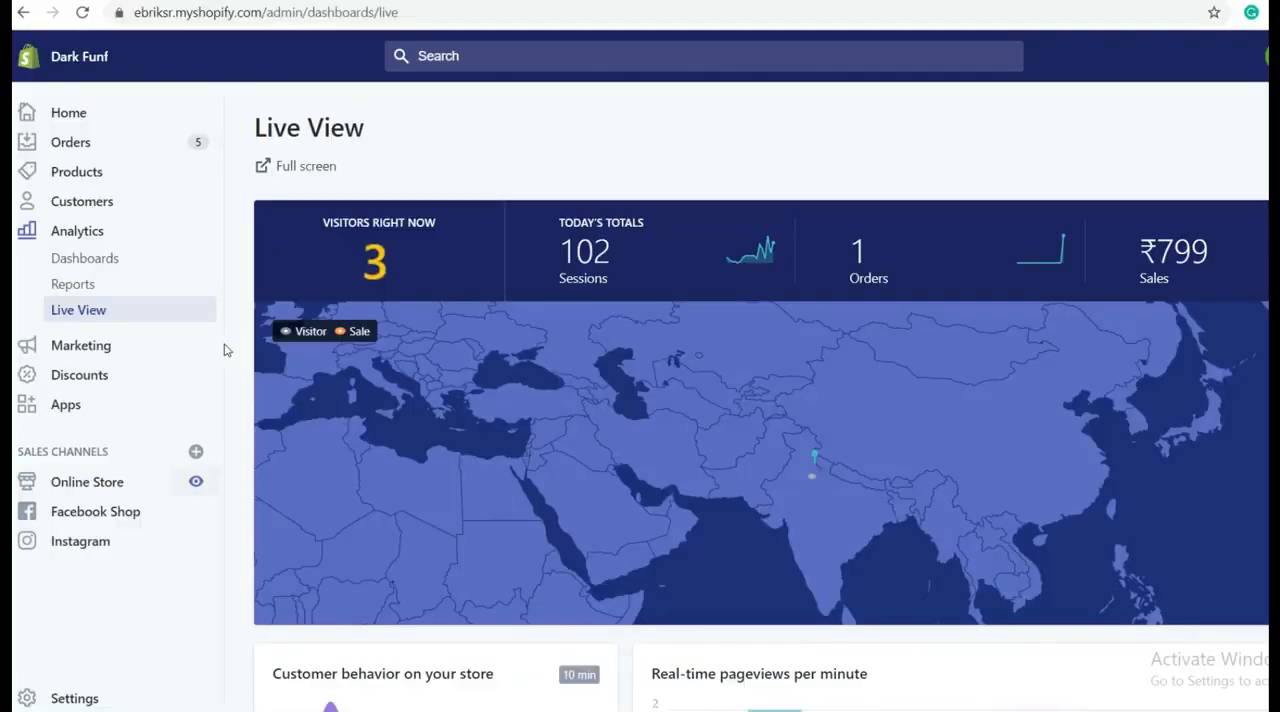
Step: Switch to the Shopify admin and open the live Shoptimized theme 5.1.2 for code editing
{"action": "scroll", "coordinate": [240, 322], "scroll_direction": "down", "scroll_amount": 1}
{"action": "scroll", "coordinate": [240, 322], "scroll_direction": "down", "scroll_amount": 2}
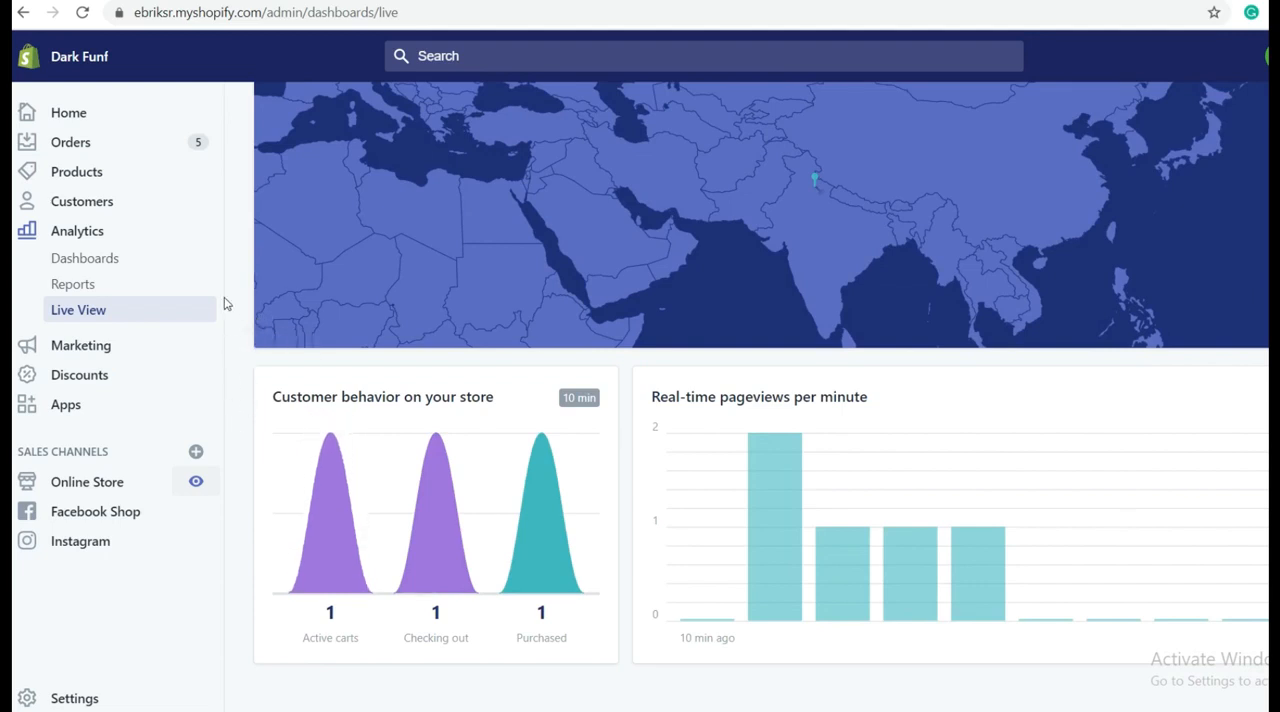
{"action": "left_click", "coordinate": [114, 488]}
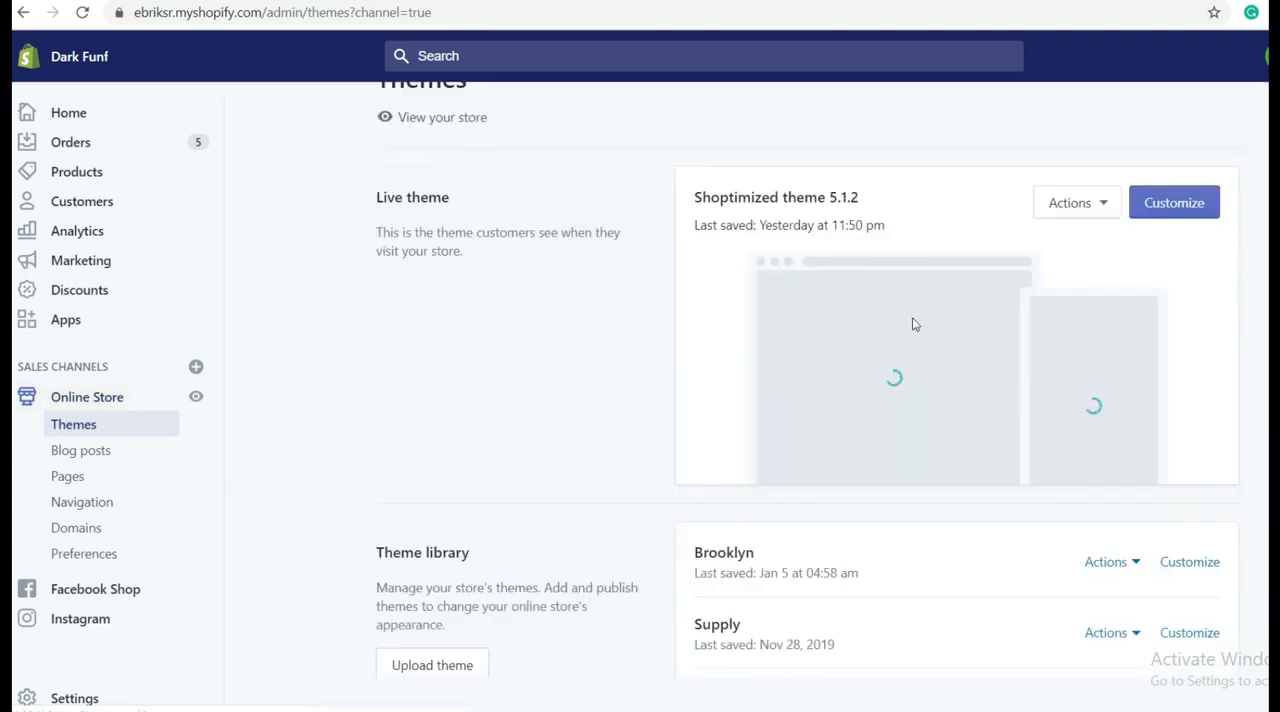
{"action": "left_click", "coordinate": [1104, 205]}
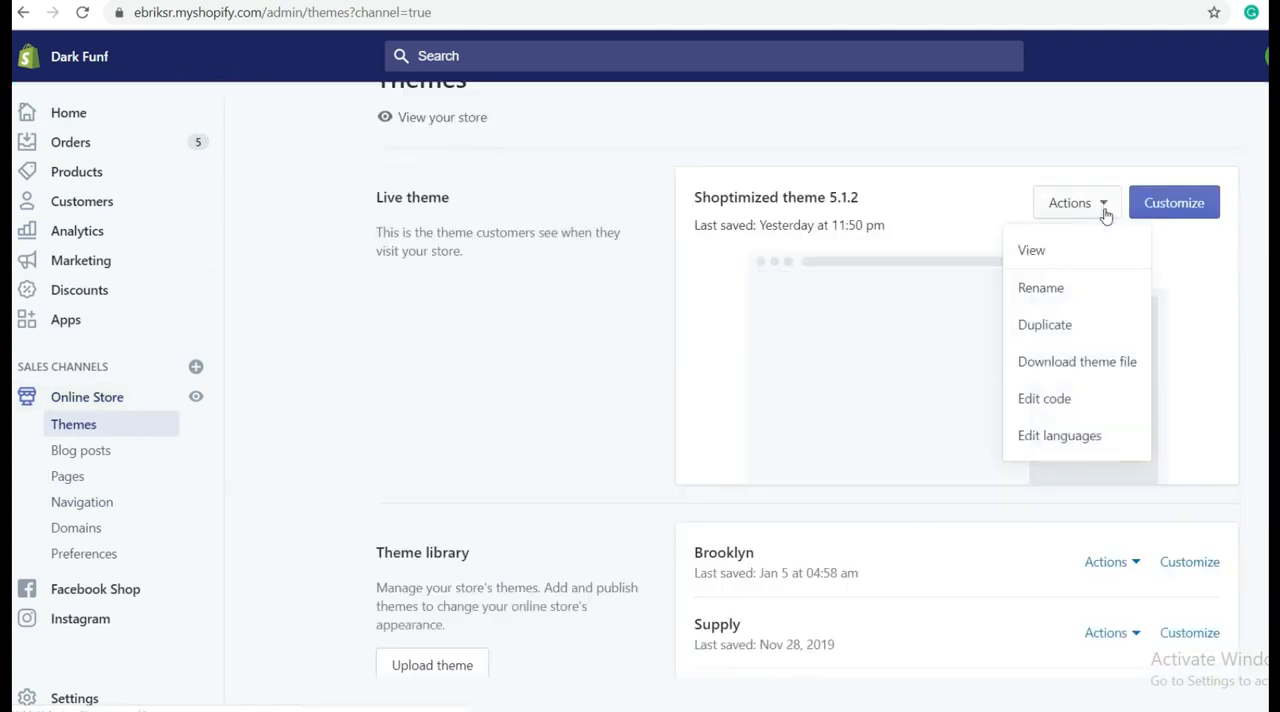
{"action": "left_click", "coordinate": [1072, 404]}
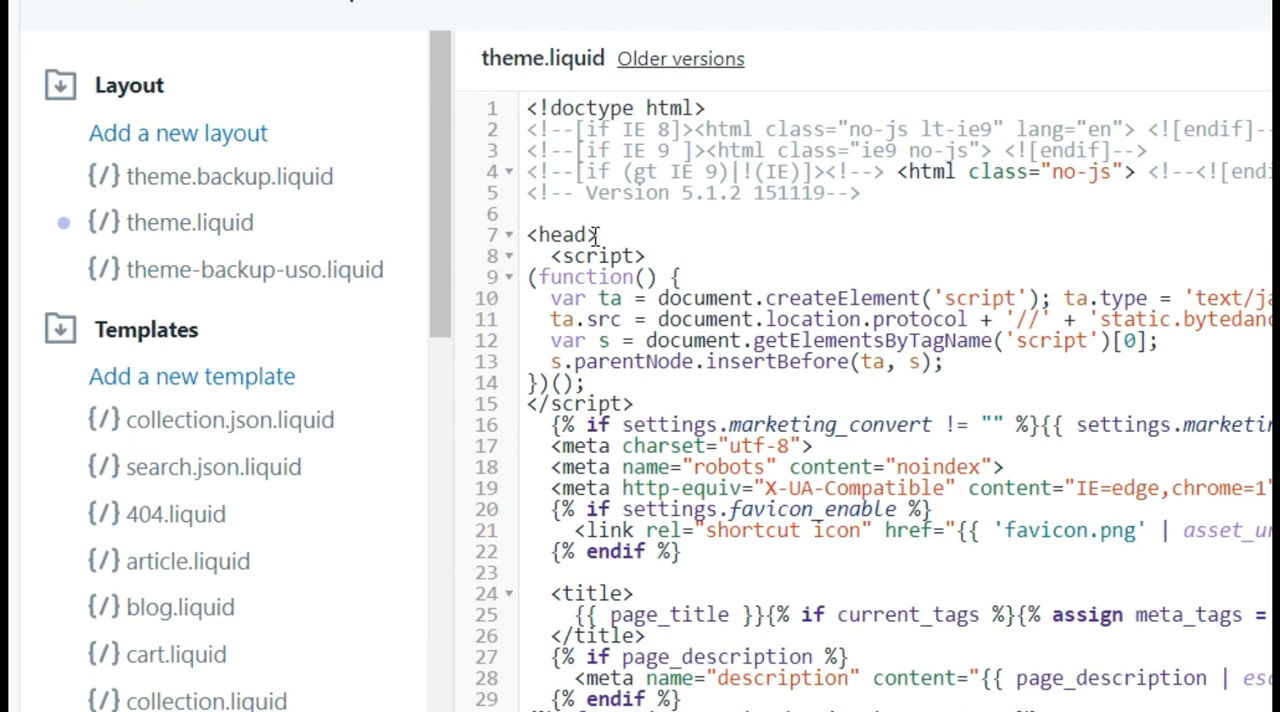
Step: Locate the <head> tag in theme.liquid, delete the pixel script below it, and undo the deletion
{"action": "left_click_drag", "start_coordinate": [598, 235], "coordinate": [528, 236]}
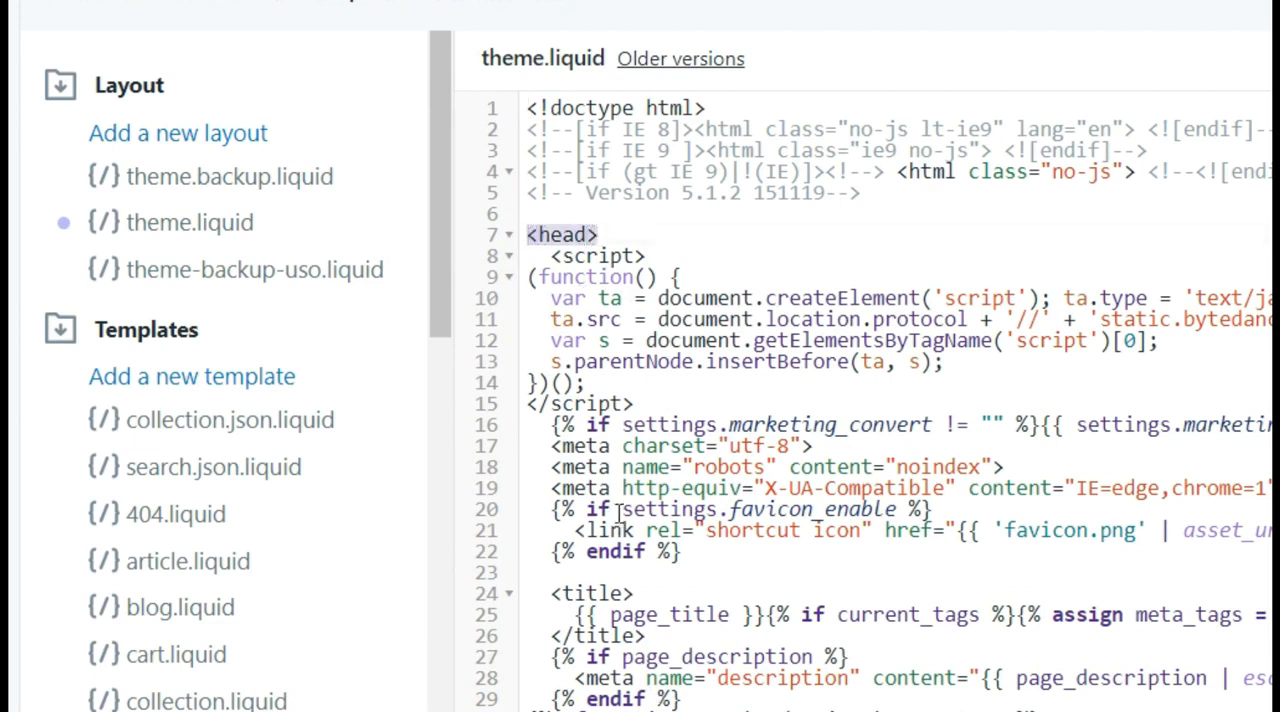
{"action": "scroll", "coordinate": [617, 460], "scroll_direction": "down", "scroll_amount": 3}
{"action": "scroll", "coordinate": [632, 455], "scroll_direction": "up", "scroll_amount": 3}
{"action": "left_click_drag", "start_coordinate": [617, 392], "coordinate": [535, 258]}
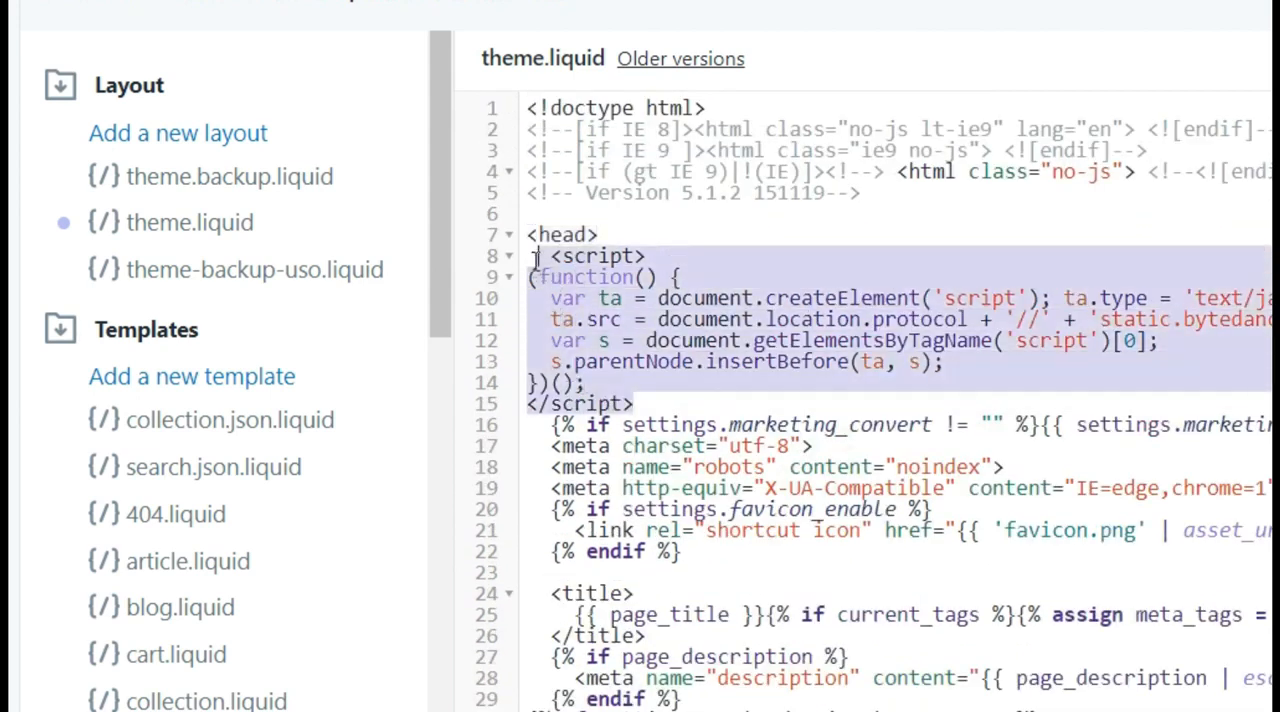
{"action": "key", "text": "BackSpace"}
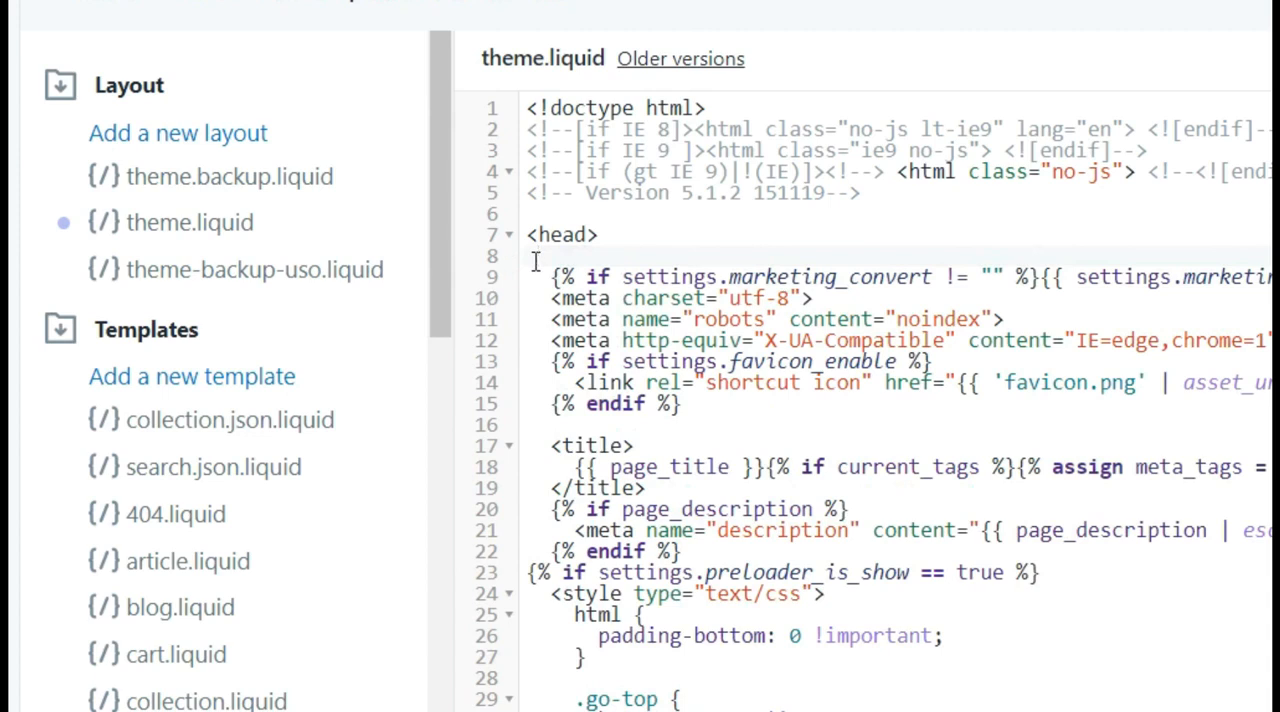
{"action": "key", "text": "ctrl+z"}
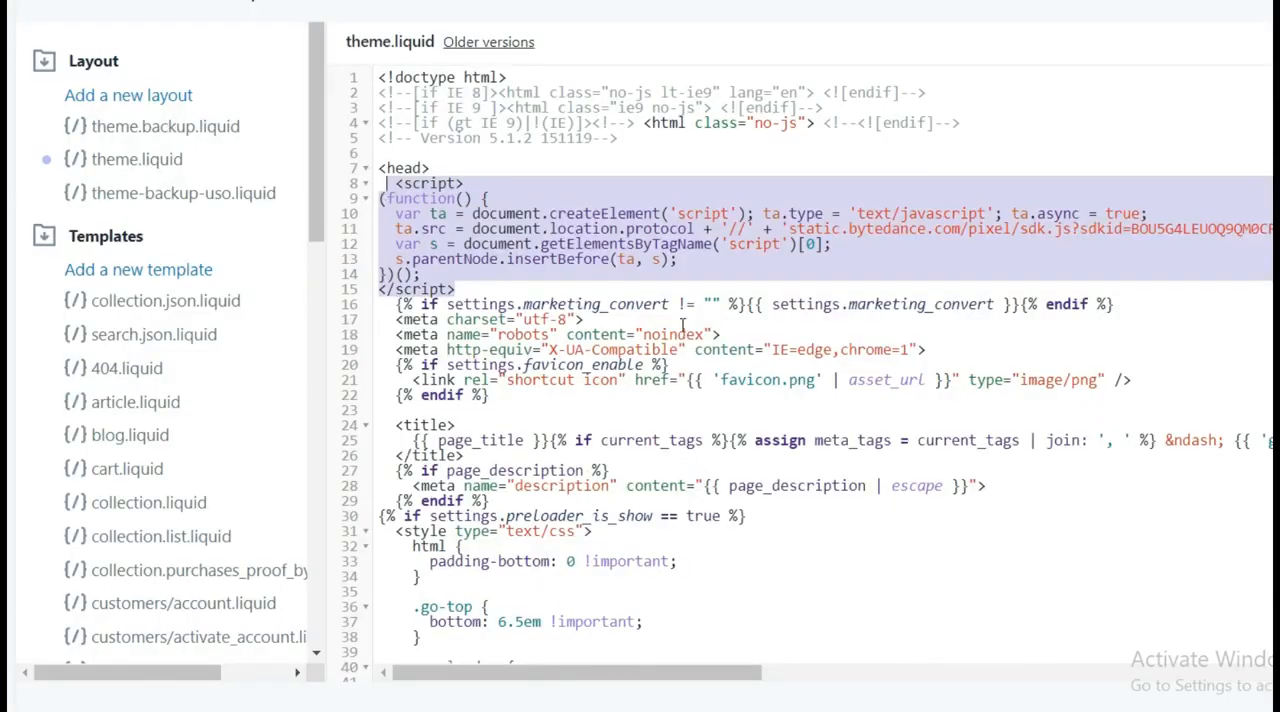
Step: Insert a blank line after the pixel script's closing </script> tag in theme.liquid
{"action": "left_click", "coordinate": [697, 246]}
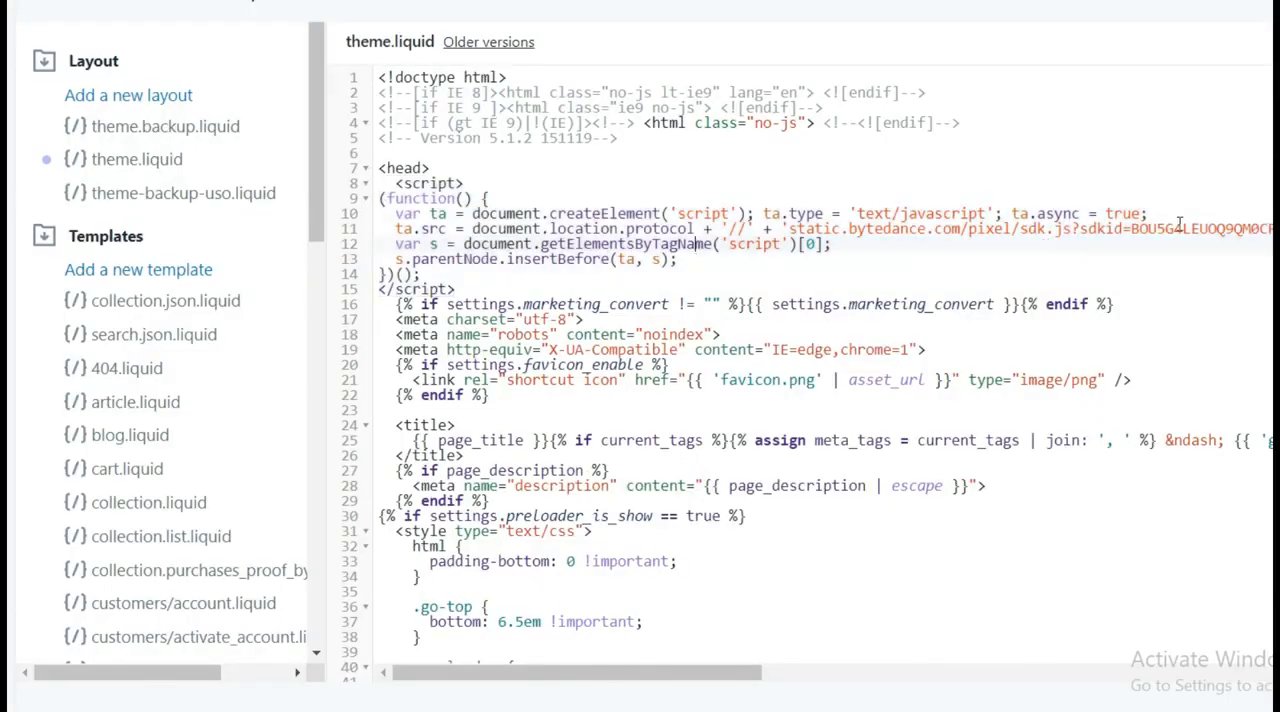
{"action": "left_click", "coordinate": [473, 287]}
{"action": "key", "text": "Return"}
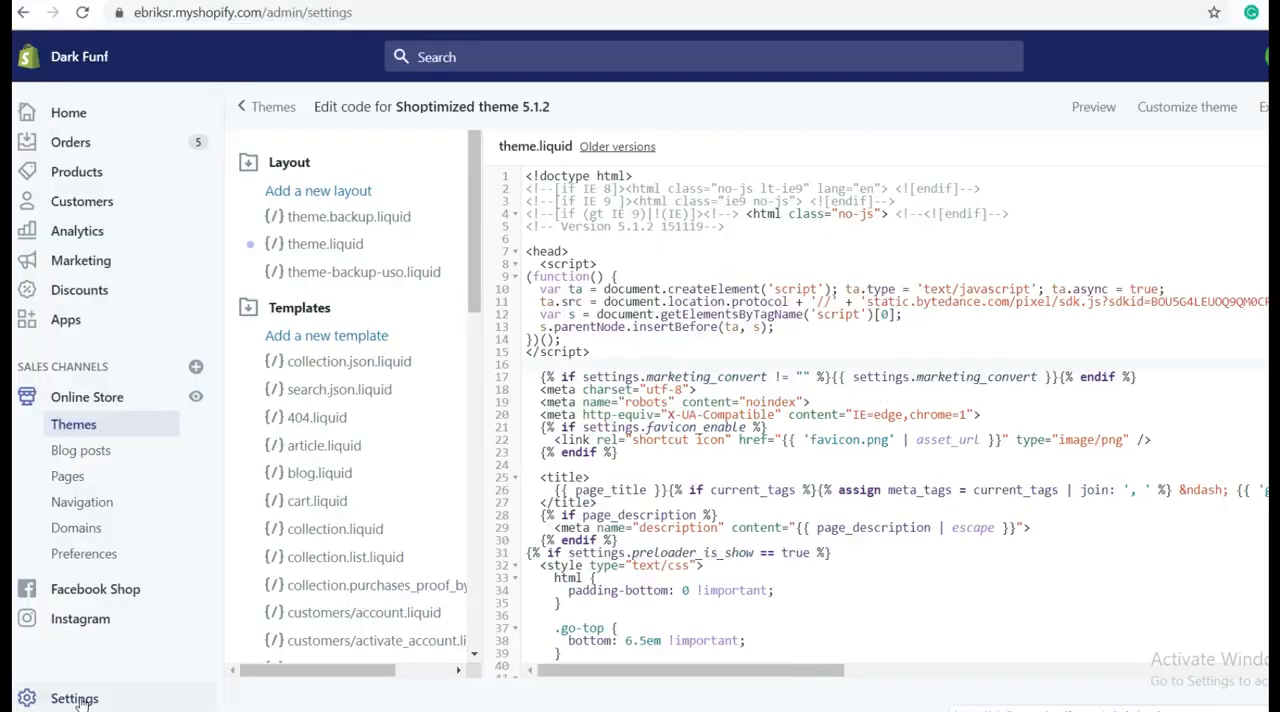
Step: Open the store's checkout settings and go to the Additional scripts field
{"action": "left_click", "coordinate": [100, 695]}
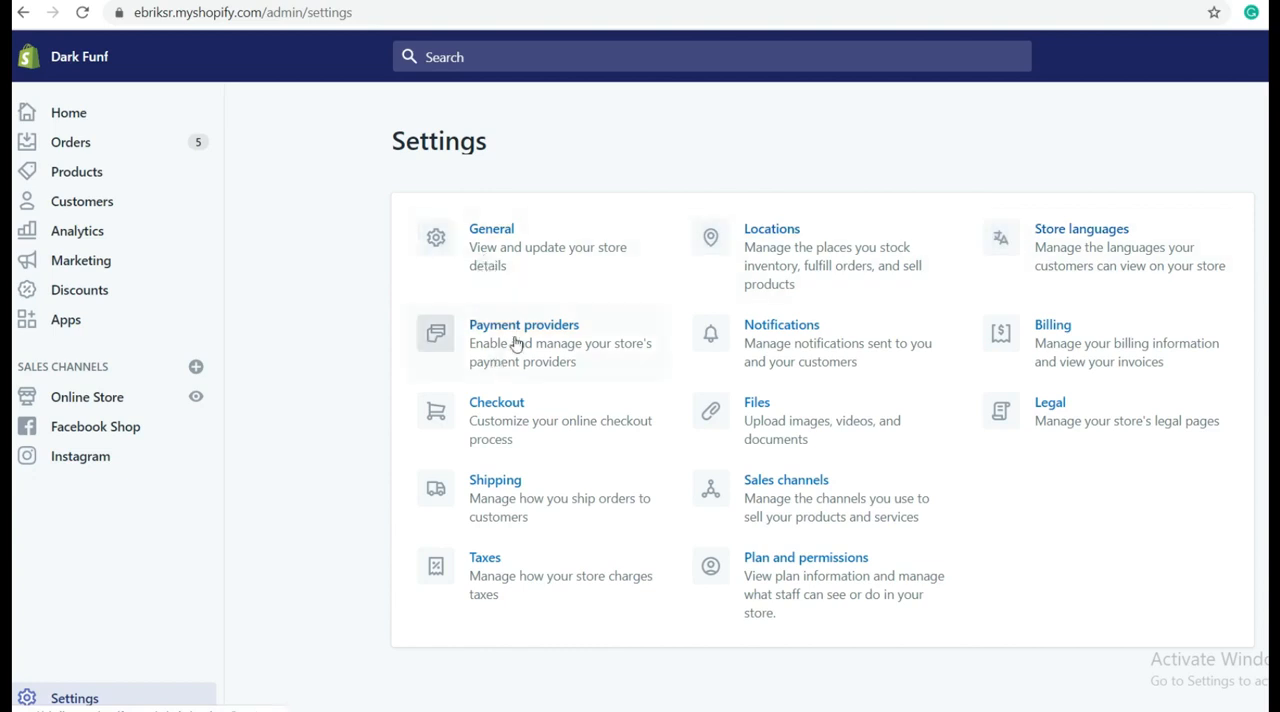
{"action": "left_click", "coordinate": [497, 424]}
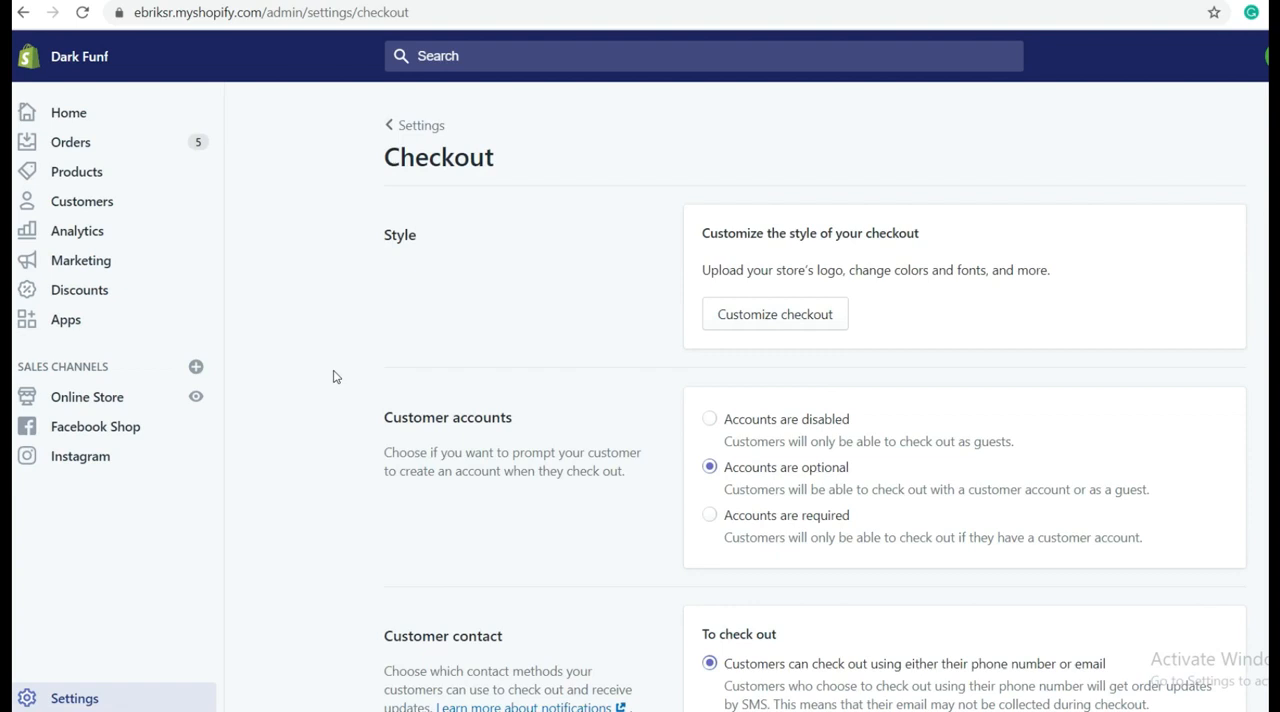
{"action": "scroll", "coordinate": [600, 346], "scroll_direction": "down", "scroll_amount": 4}
{"action": "scroll", "coordinate": [605, 346], "scroll_direction": "down", "scroll_amount": 10}
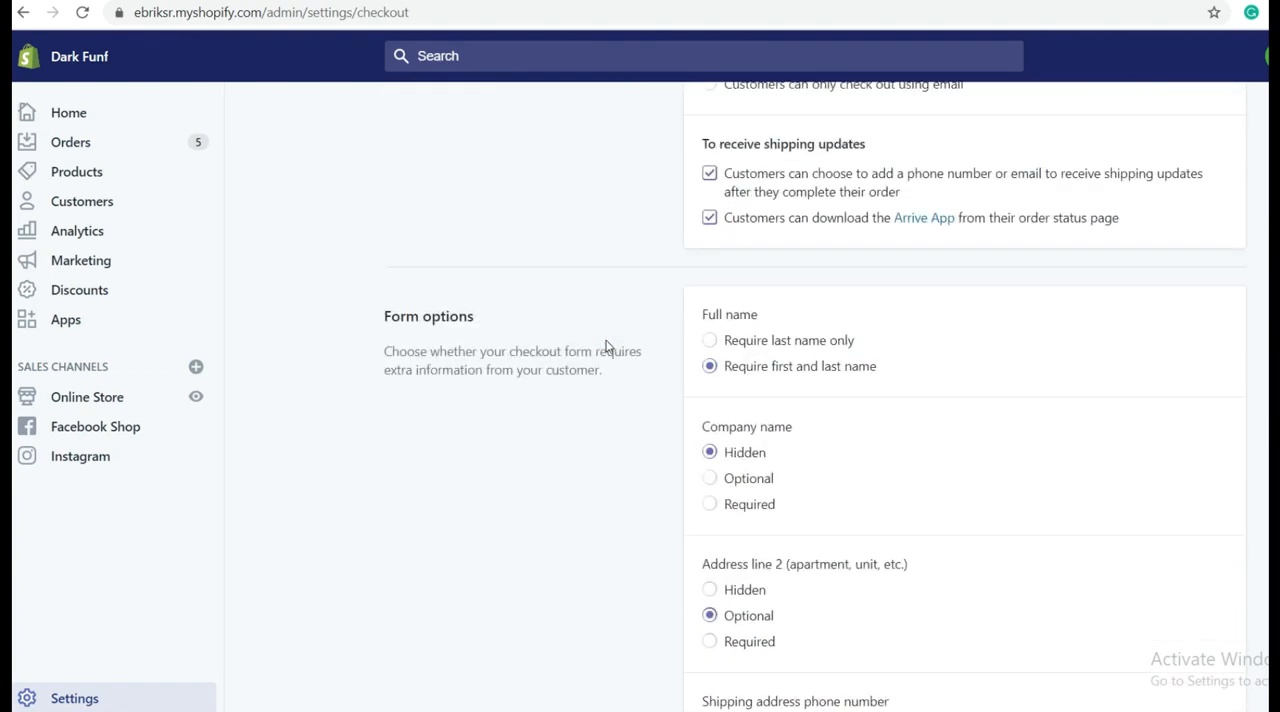
{"action": "scroll", "coordinate": [605, 346], "scroll_direction": "down", "scroll_amount": 2}
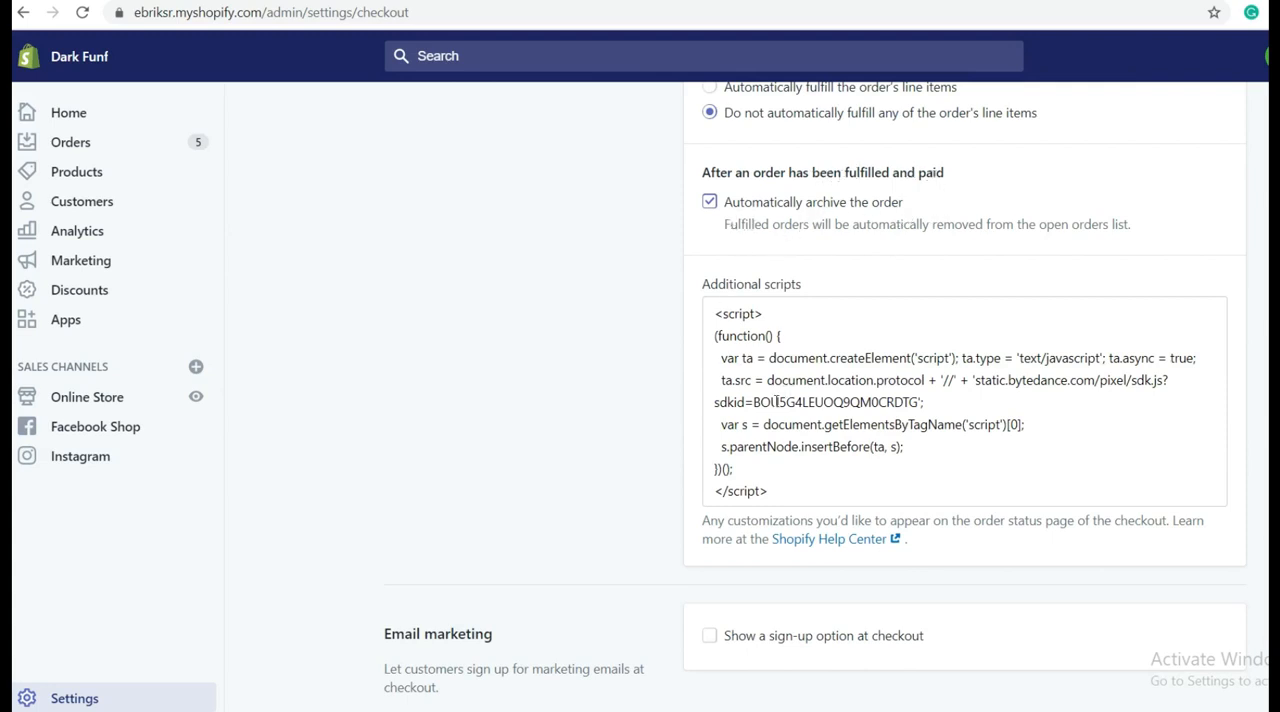
Step: Clear the pixel script from the Additional scripts field and undo the removal
{"action": "left_click_drag", "start_coordinate": [770, 491], "coordinate": [700, 321]}
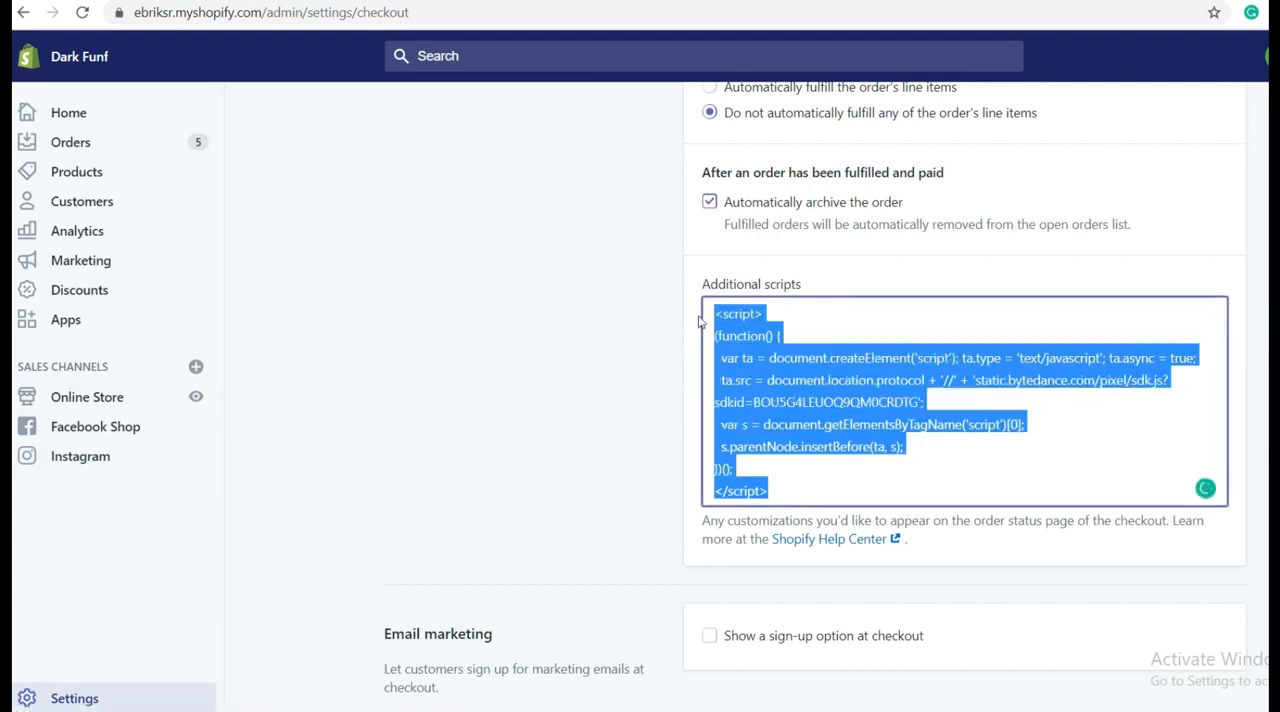
{"action": "key", "text": "BackSpace"}
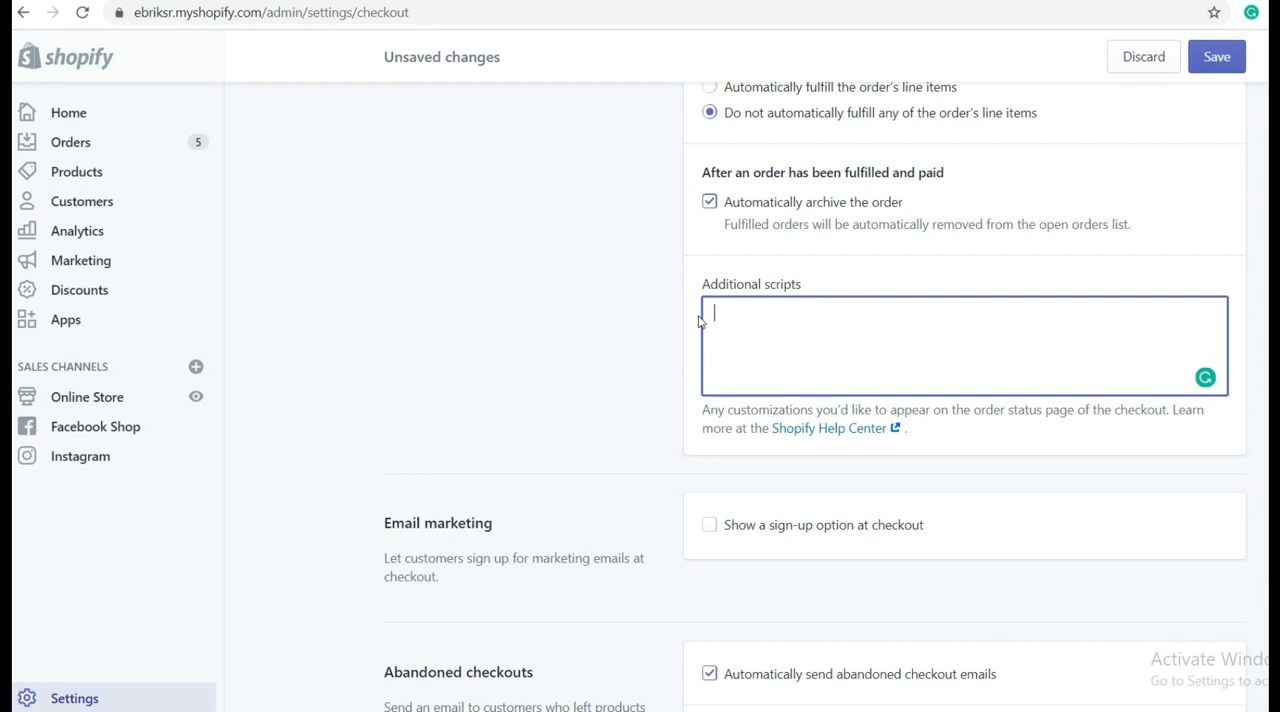
{"action": "key", "text": "ctrl+z"}
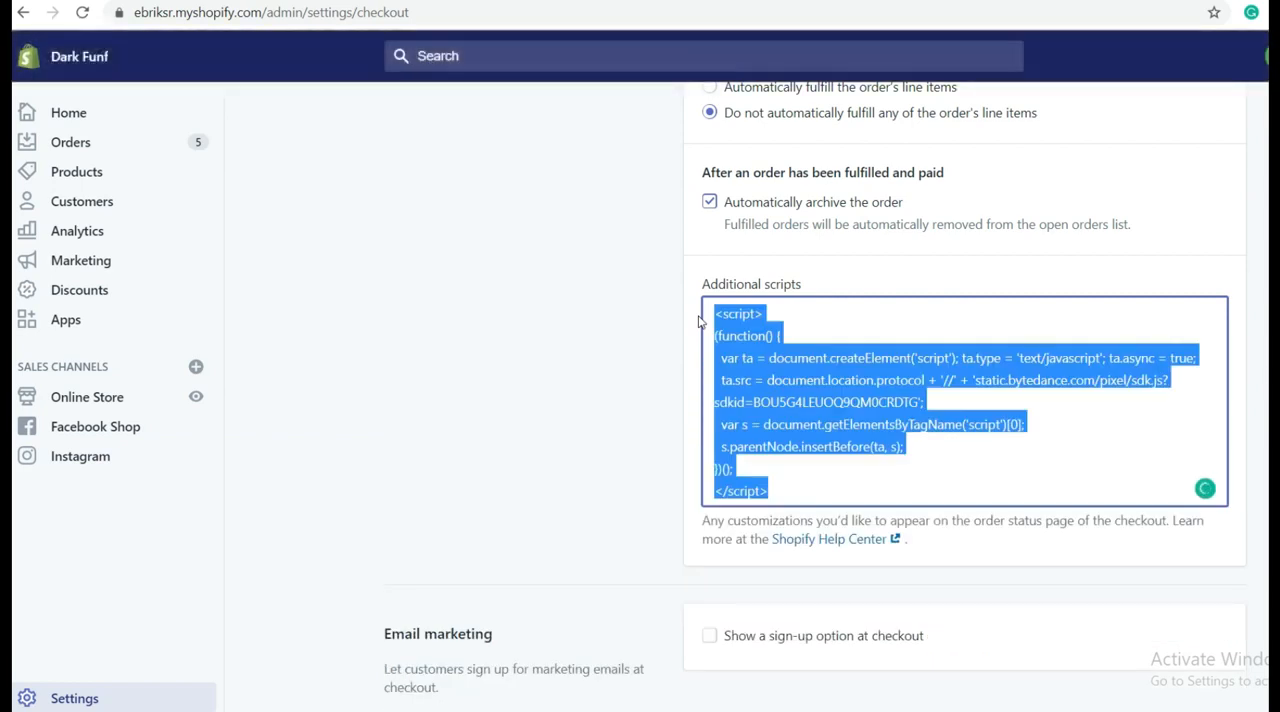
Step: Add a blank line after the pixel script in Additional scripts and save the checkout settings
{"action": "left_click", "coordinate": [804, 487]}
{"action": "key", "text": "Return"}
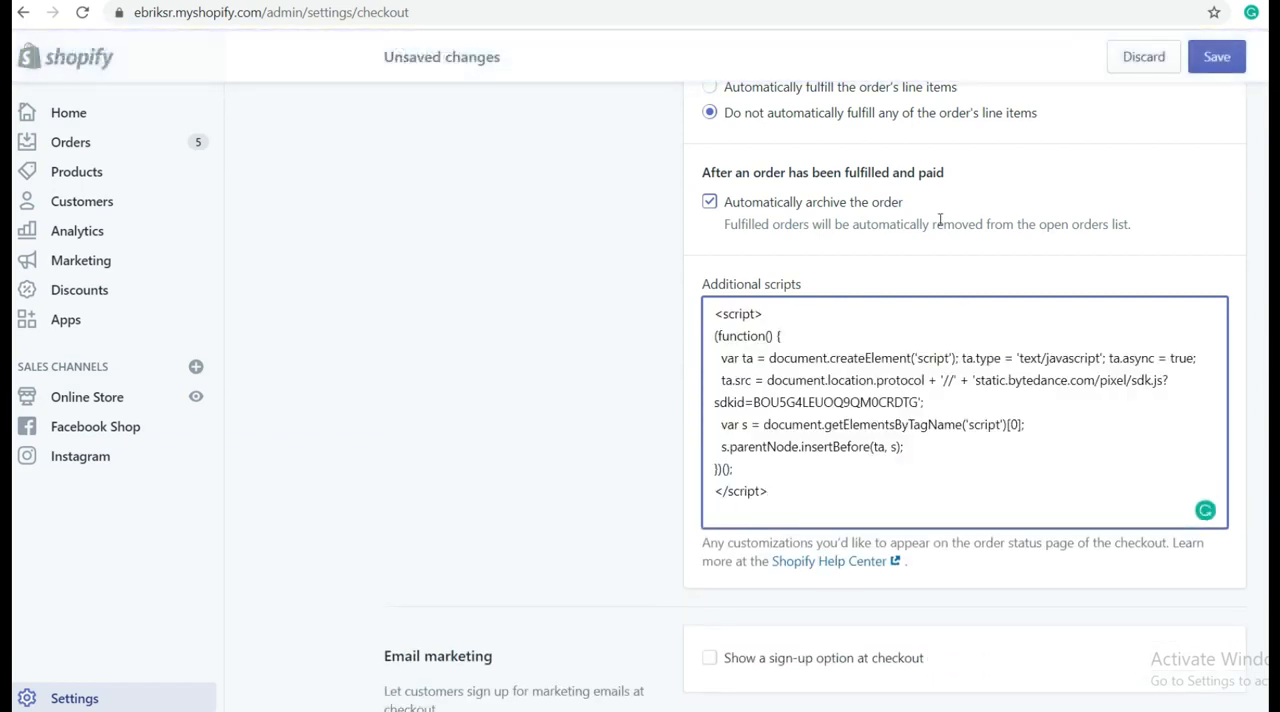
{"action": "left_click", "coordinate": [1216, 57]}
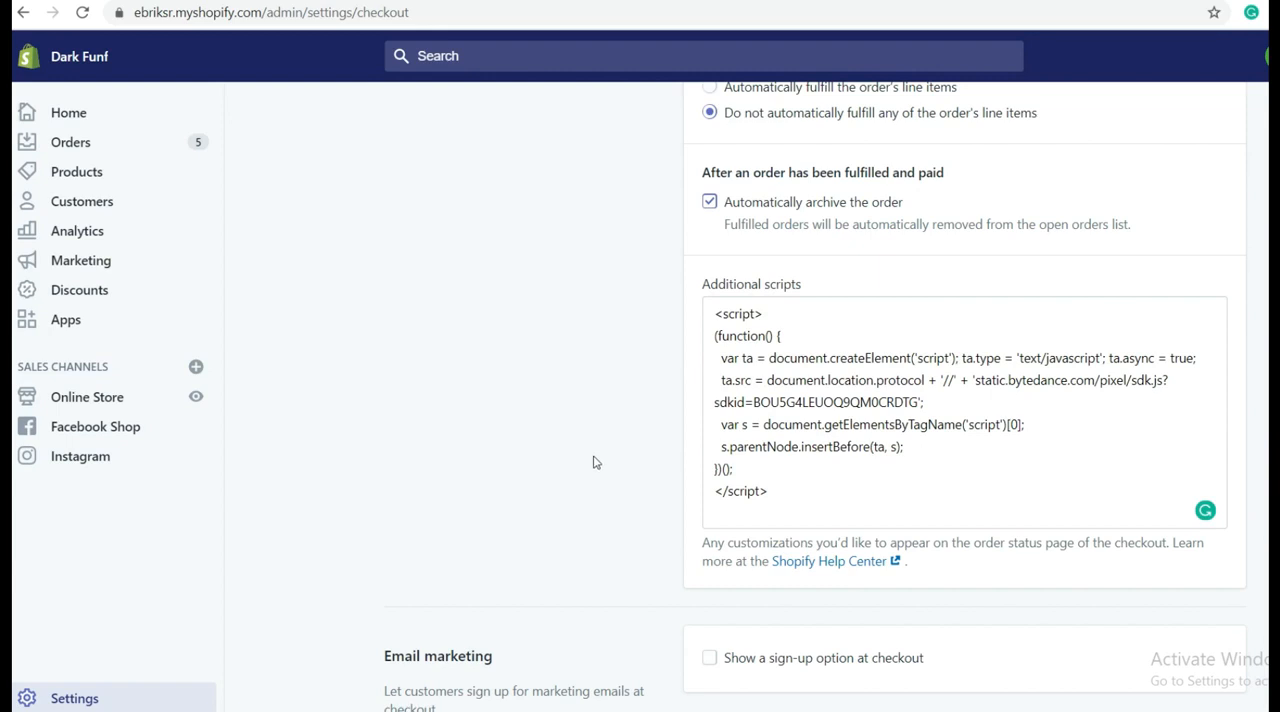
{"action": "scroll", "coordinate": [596, 462], "scroll_direction": "up", "scroll_amount": 12}
{"action": "scroll", "coordinate": [590, 464], "scroll_direction": "up", "scroll_amount": 3}
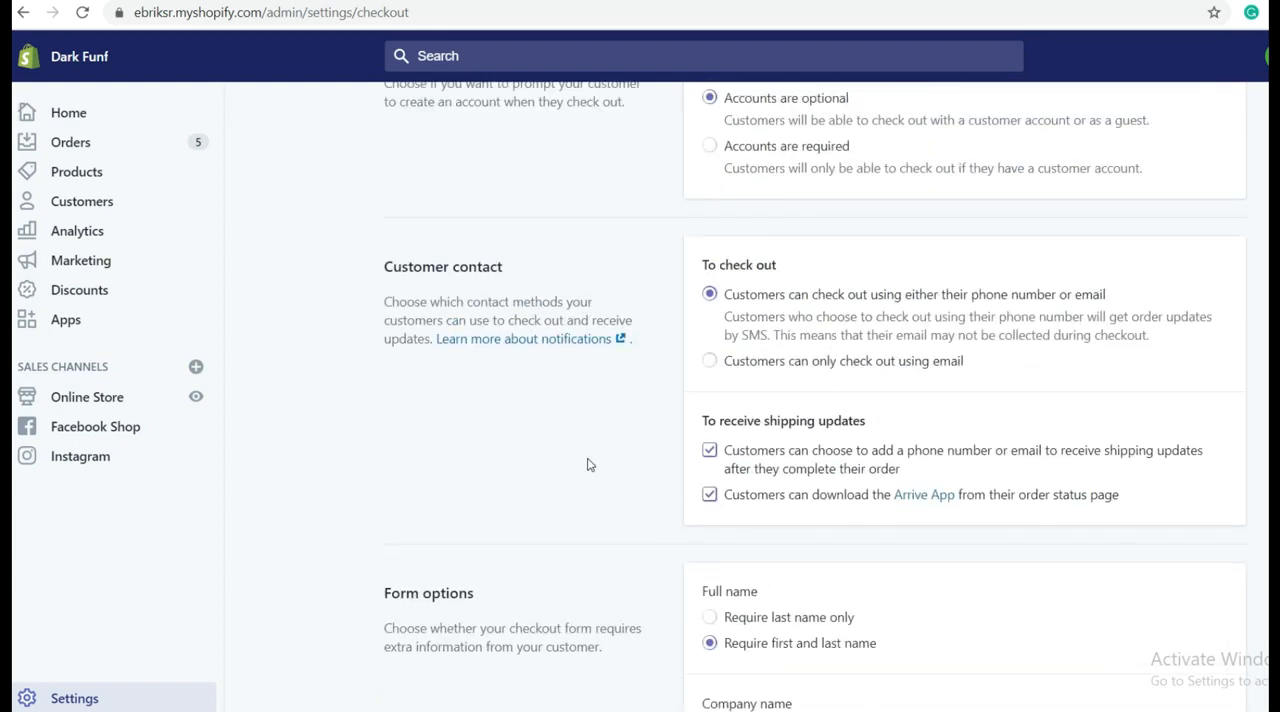
Step: Switch to TikTok Ads, complete the pixel code installation and dismiss the pixel creation dialog
{"action": "scroll", "coordinate": [562, 476], "scroll_direction": "up", "scroll_amount": 4}
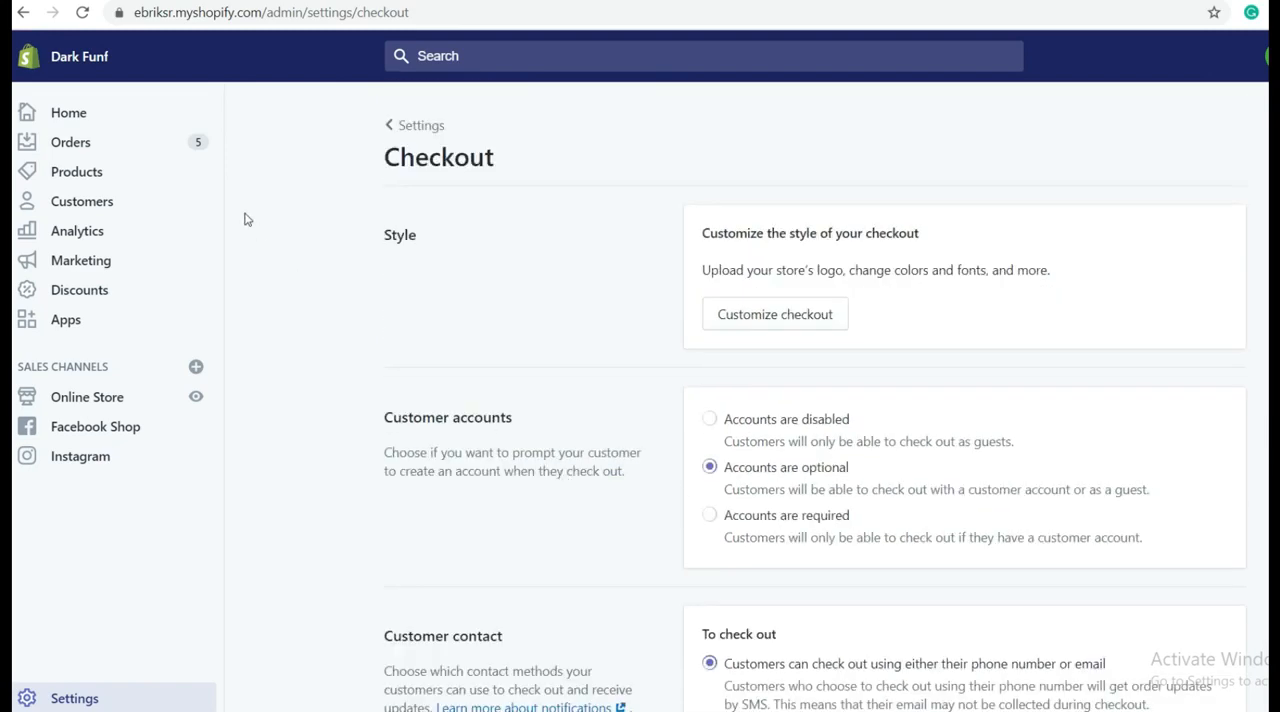
{"action": "left_click", "coordinate": [122, 1]}
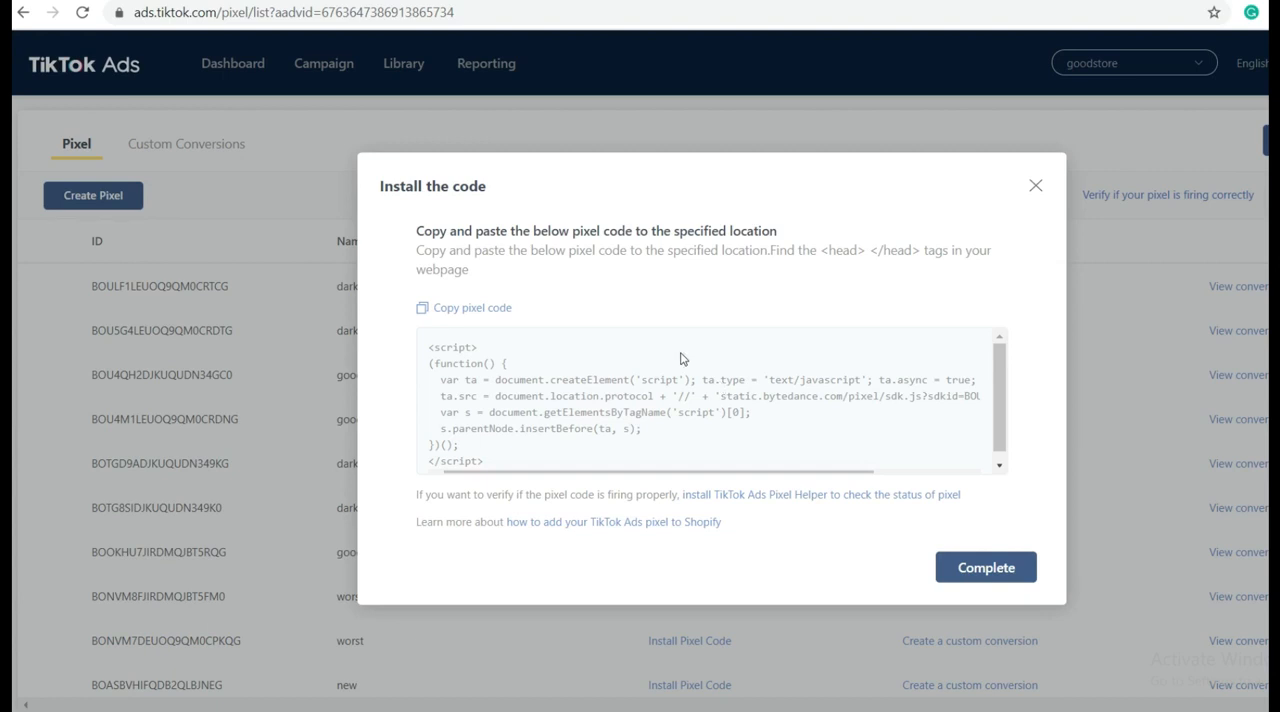
{"action": "left_click", "coordinate": [987, 574]}
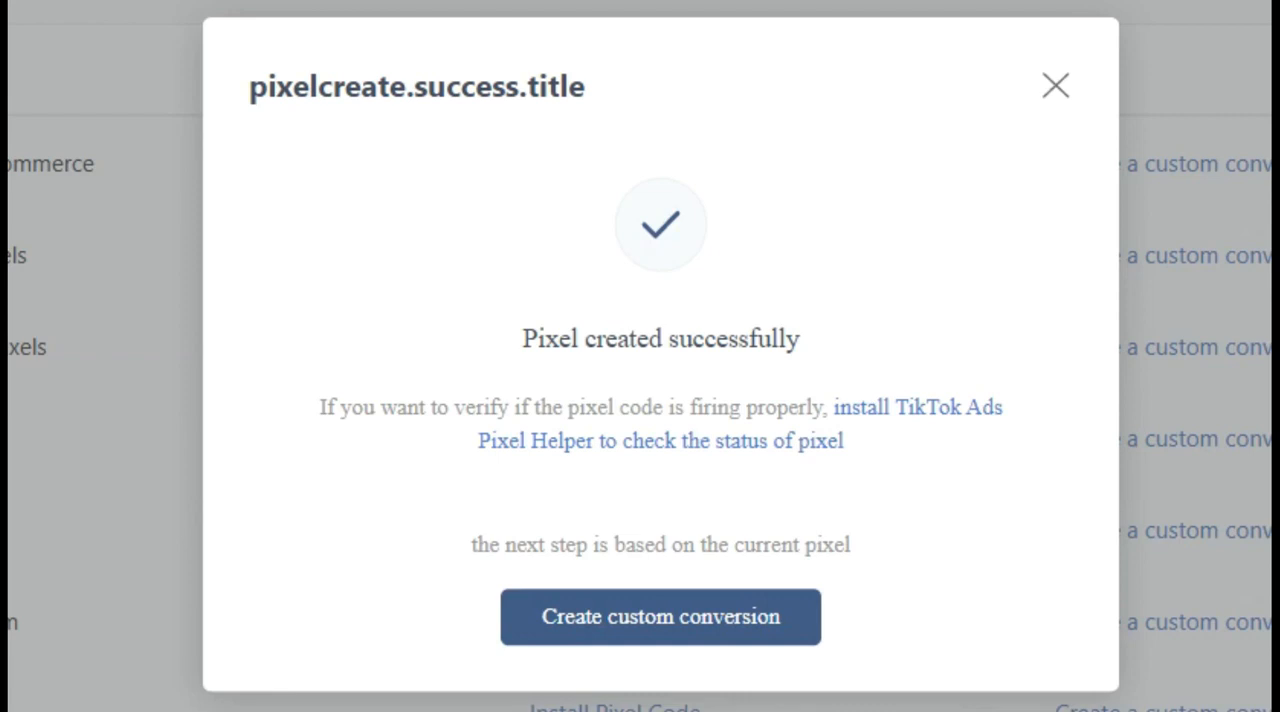
{"action": "key", "text": "Escape"}
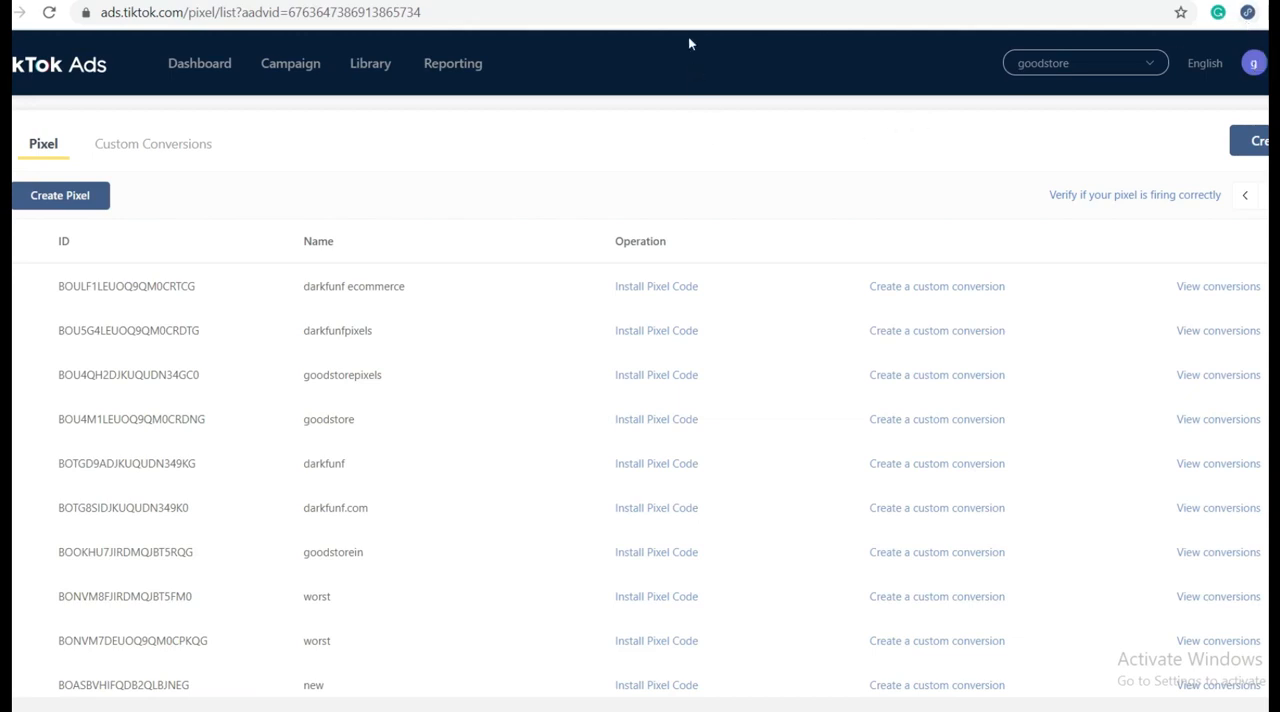
Step: Reload the darkfunf.com storefront and check its pixels with the TikTok Pixel Helper extension
{"action": "left_click", "coordinate": [668, 1]}
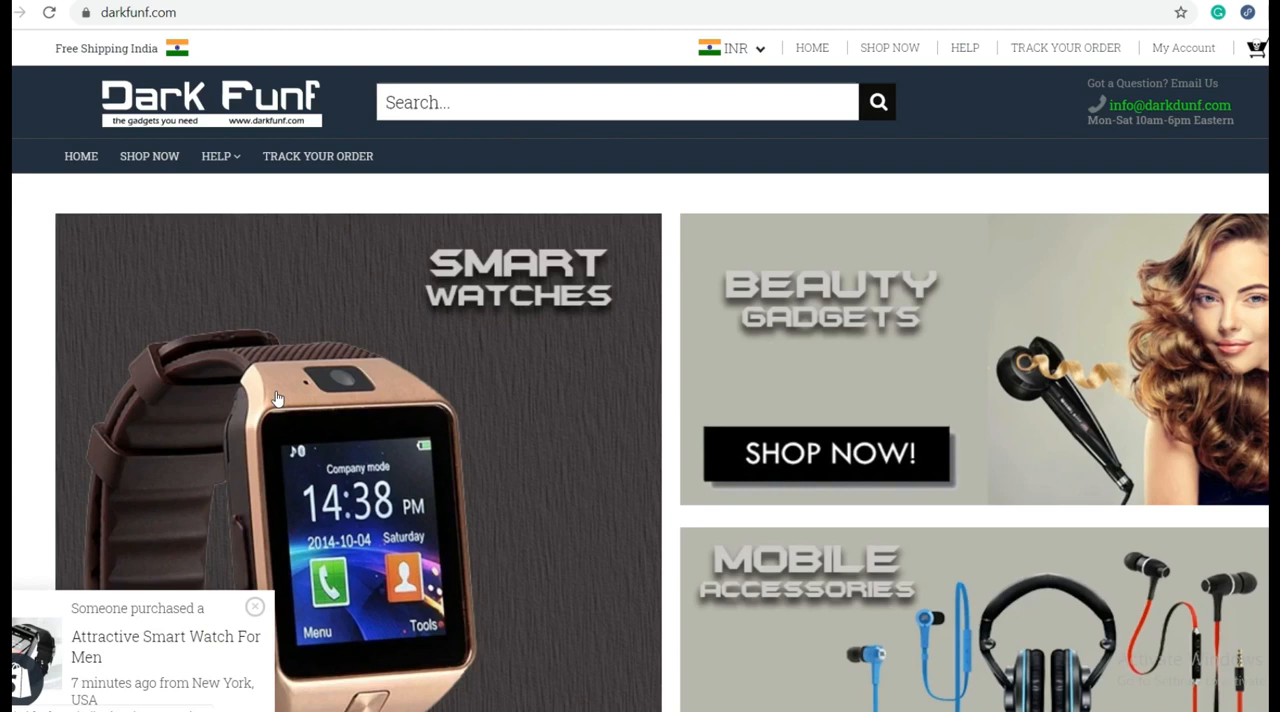
{"action": "left_click", "coordinate": [49, 13]}
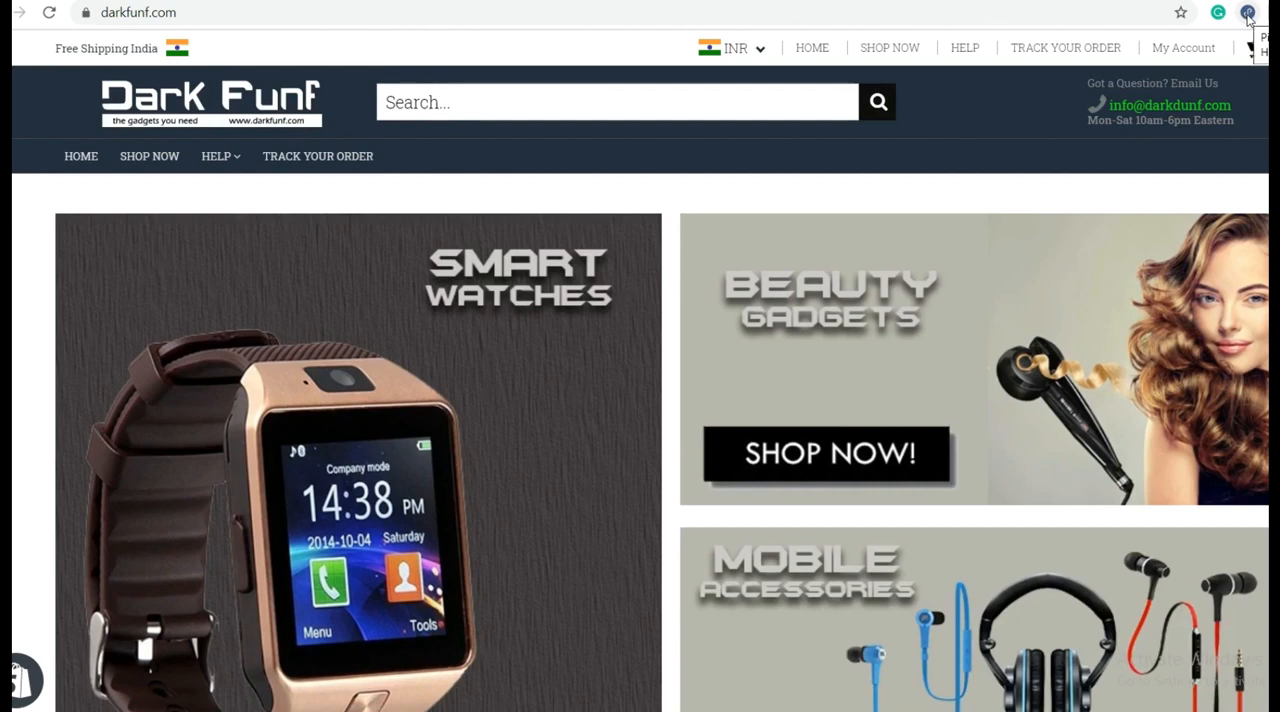
{"action": "left_click", "coordinate": [1248, 13]}
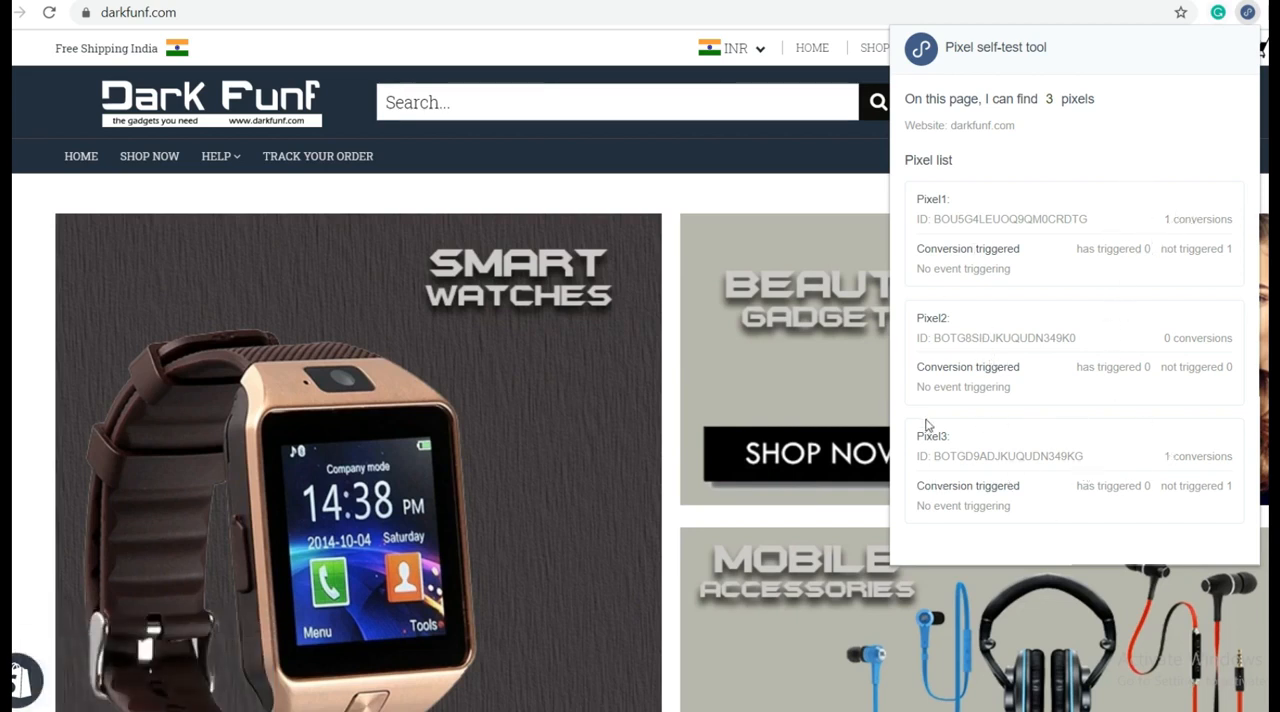
{"action": "left_click", "coordinate": [741, 185]}
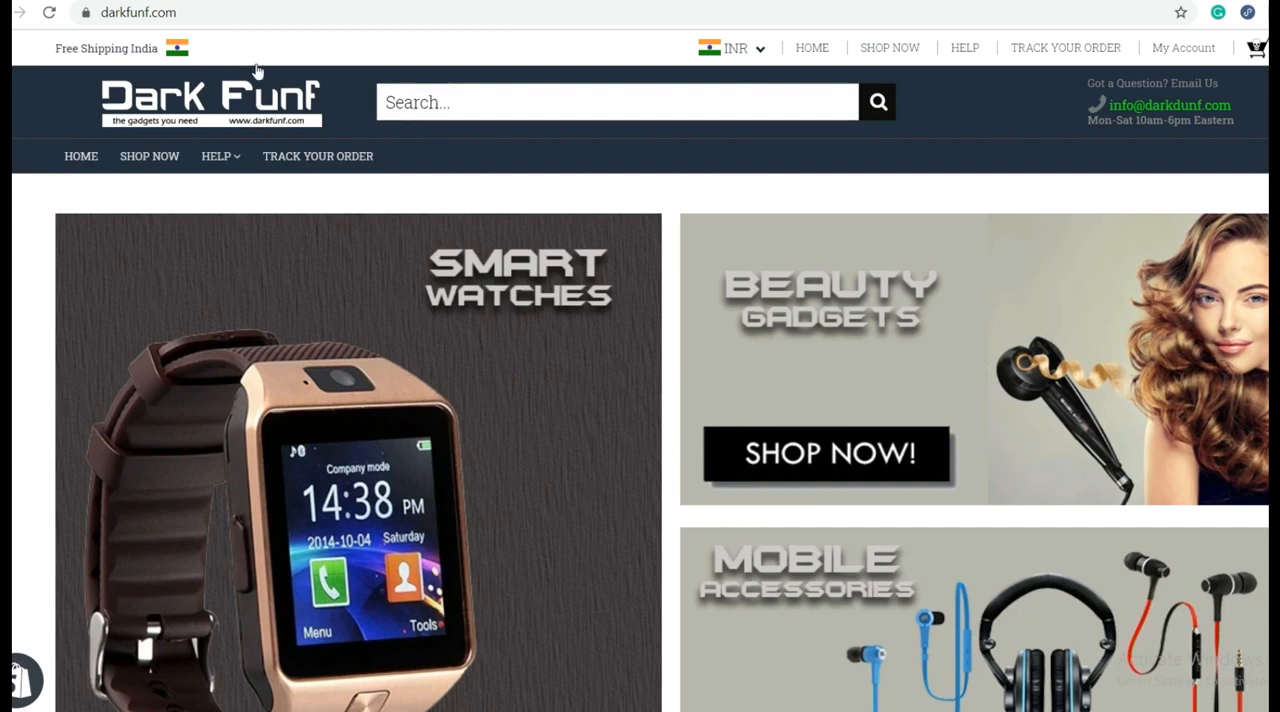
Step: In TikTok Ads, start a custom conversion of type Event on page load for the darkfunf ecommerce pixel
{"action": "left_click", "coordinate": [94, 1]}
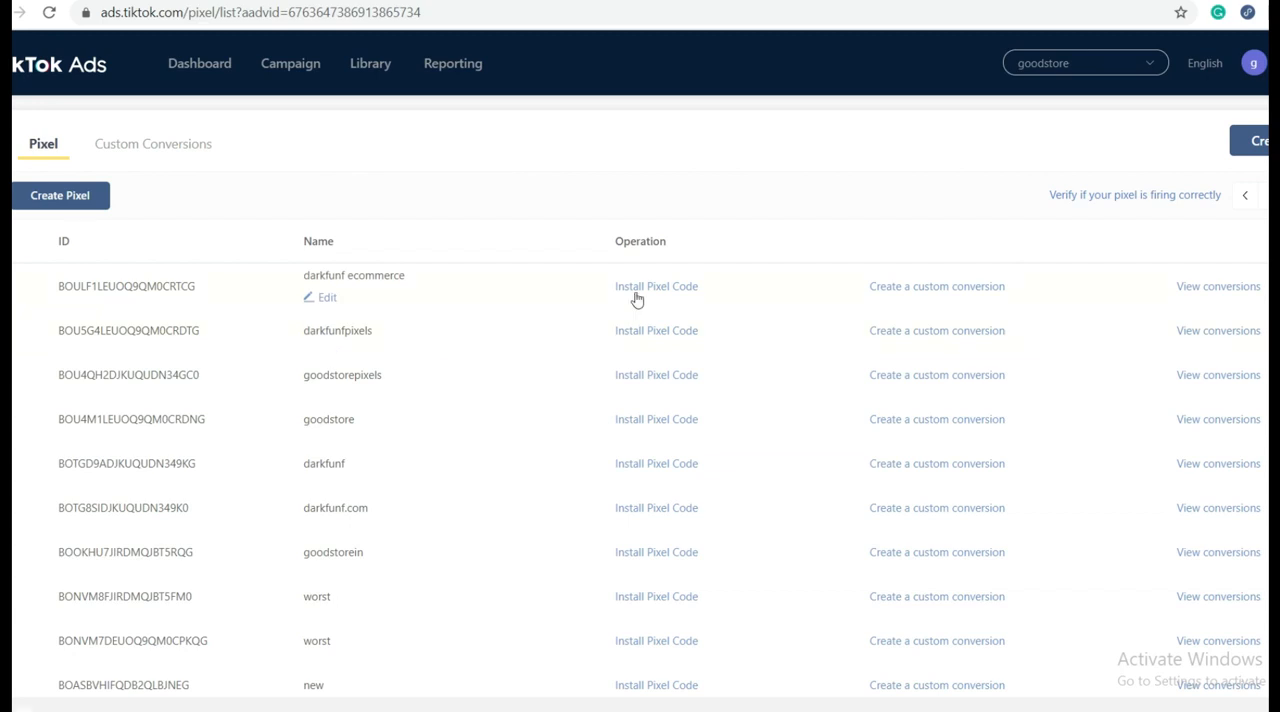
{"action": "left_click", "coordinate": [927, 292]}
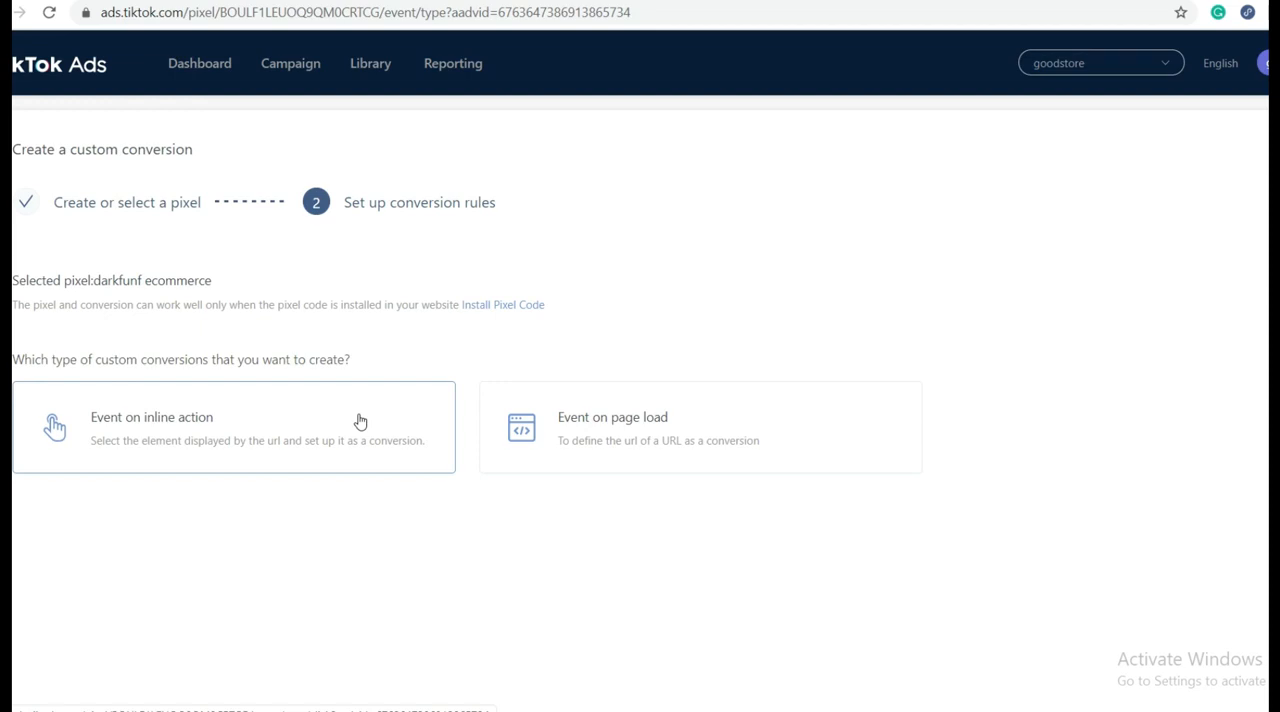
{"action": "left_click", "coordinate": [617, 420]}
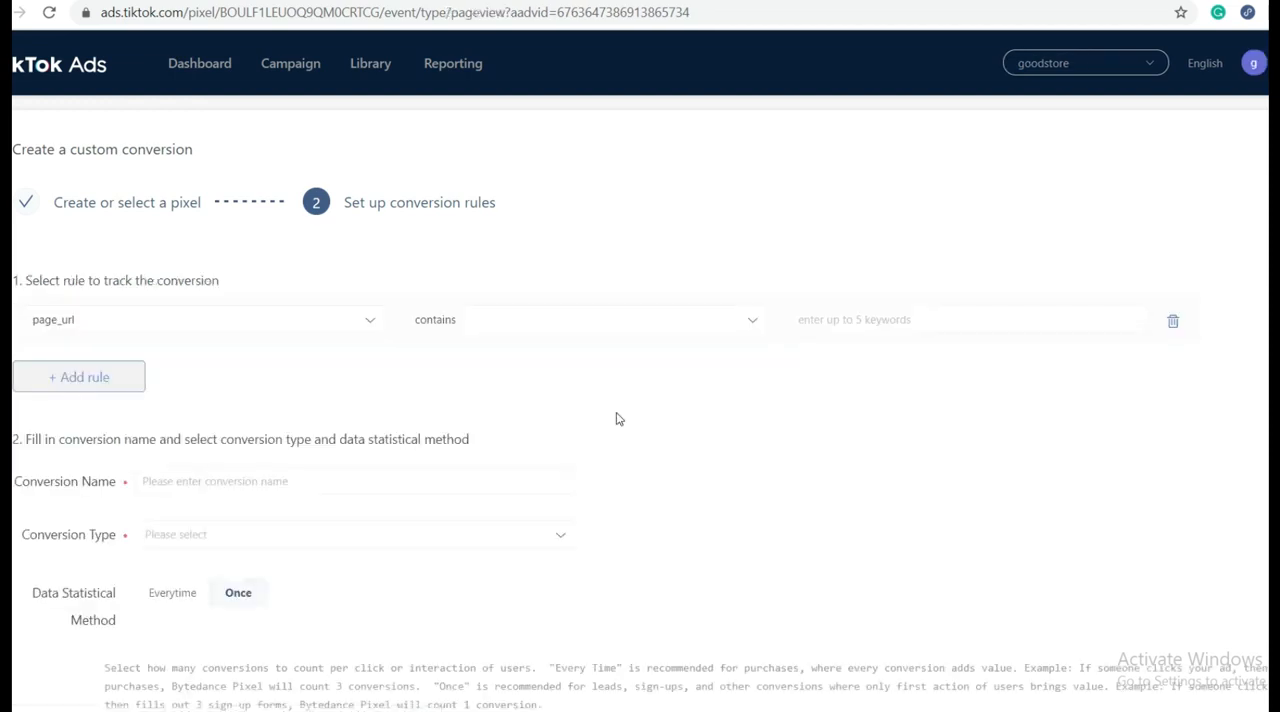
Step: Set the conversion's tracking rule to page_url contains the keyword thank_you
{"action": "scroll", "coordinate": [616, 410], "scroll_direction": "down", "scroll_amount": 1}
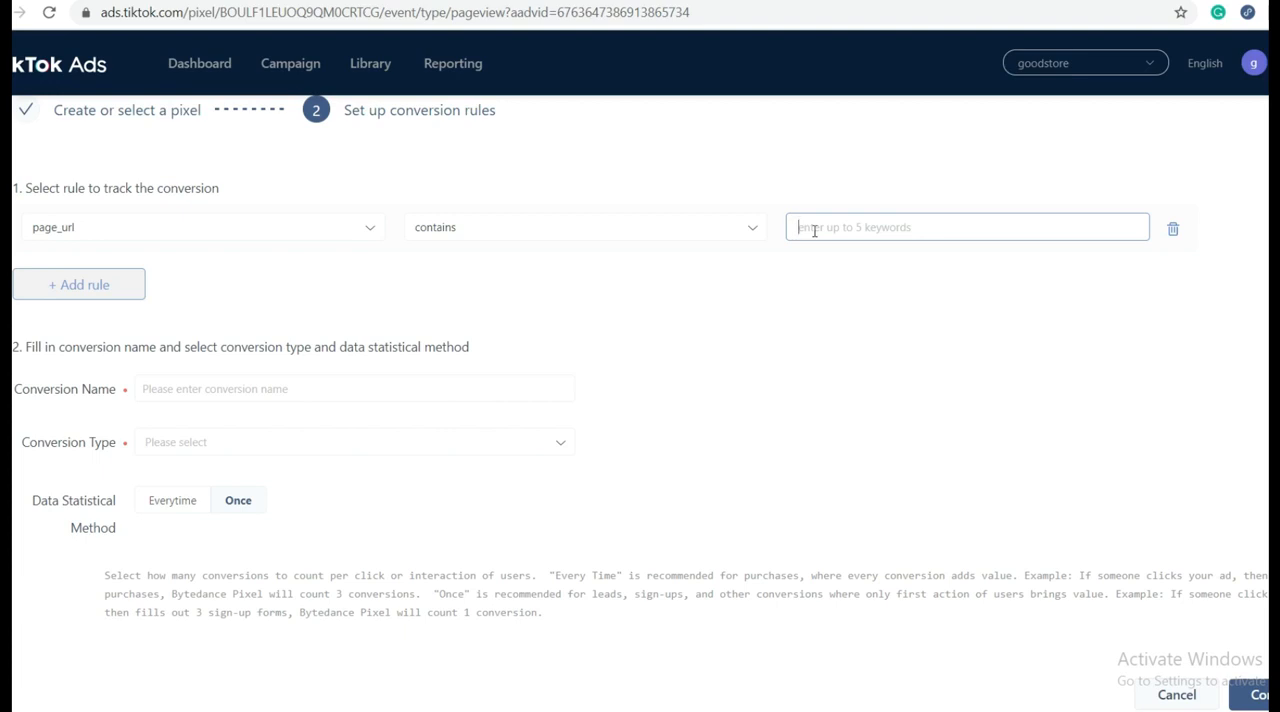
{"action": "type", "text": "thank_you"}
{"action": "left_click", "coordinate": [885, 330]}
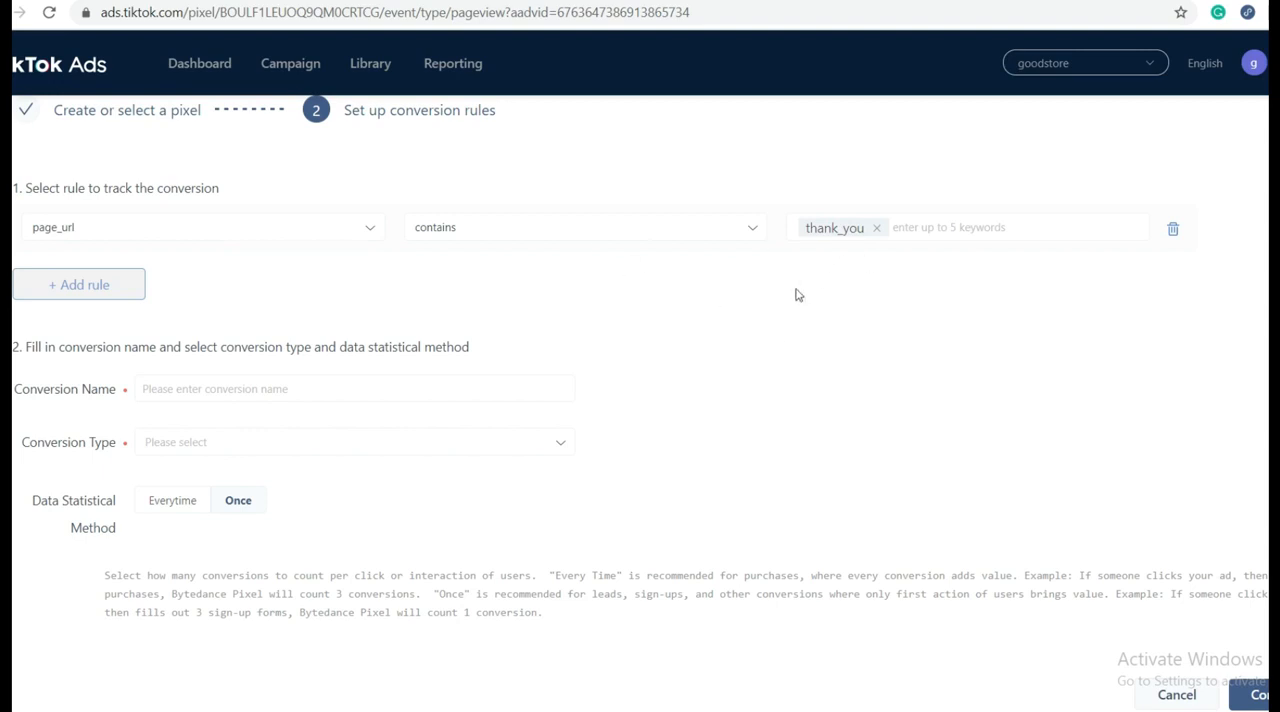
Step: Name the custom conversion product_purchase
{"action": "left_click", "coordinate": [333, 389]}
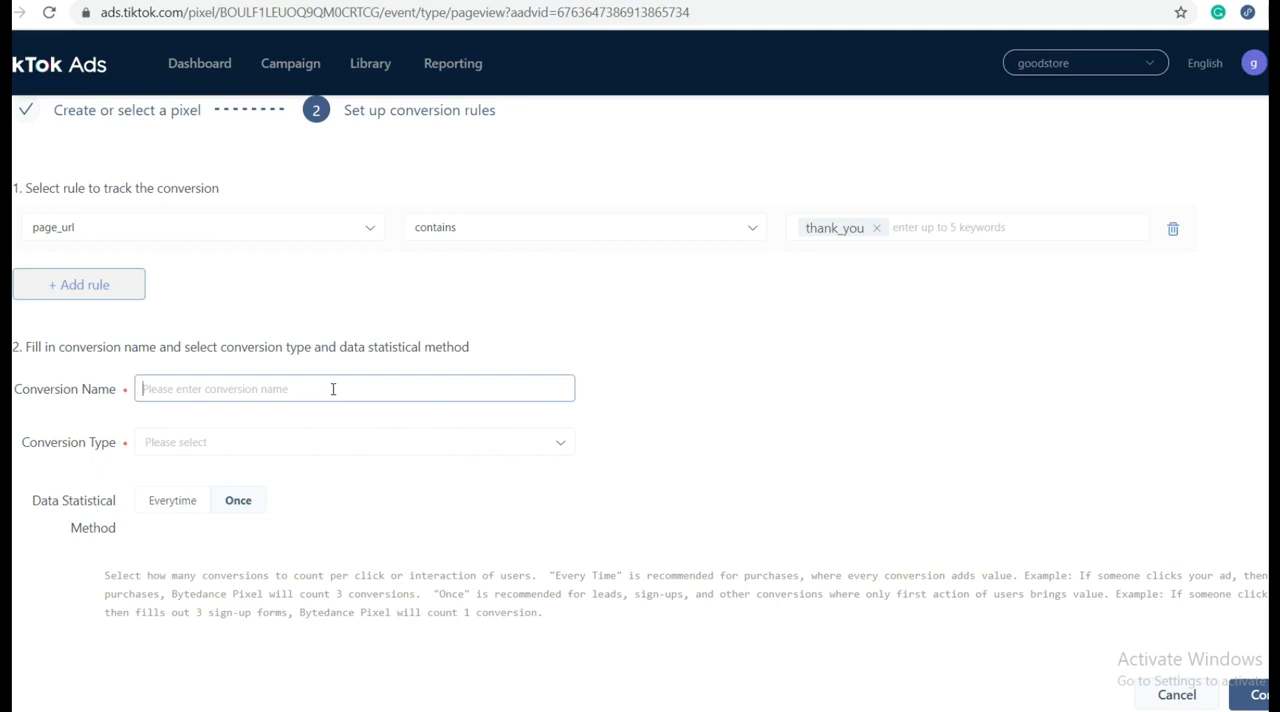
{"action": "type", "text": "product"}
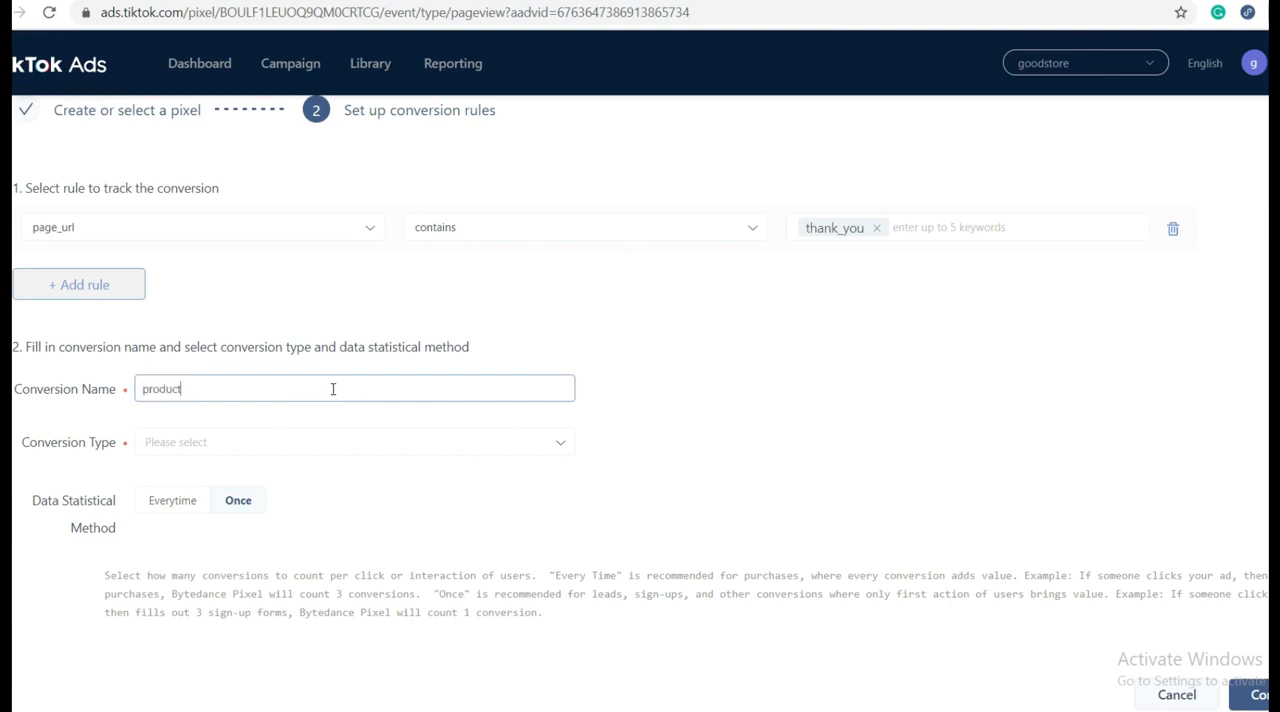
{"action": "type", "text": "_pr"}
{"action": "type", "text": "urchase"}
{"action": "left_click", "coordinate": [674, 406]}
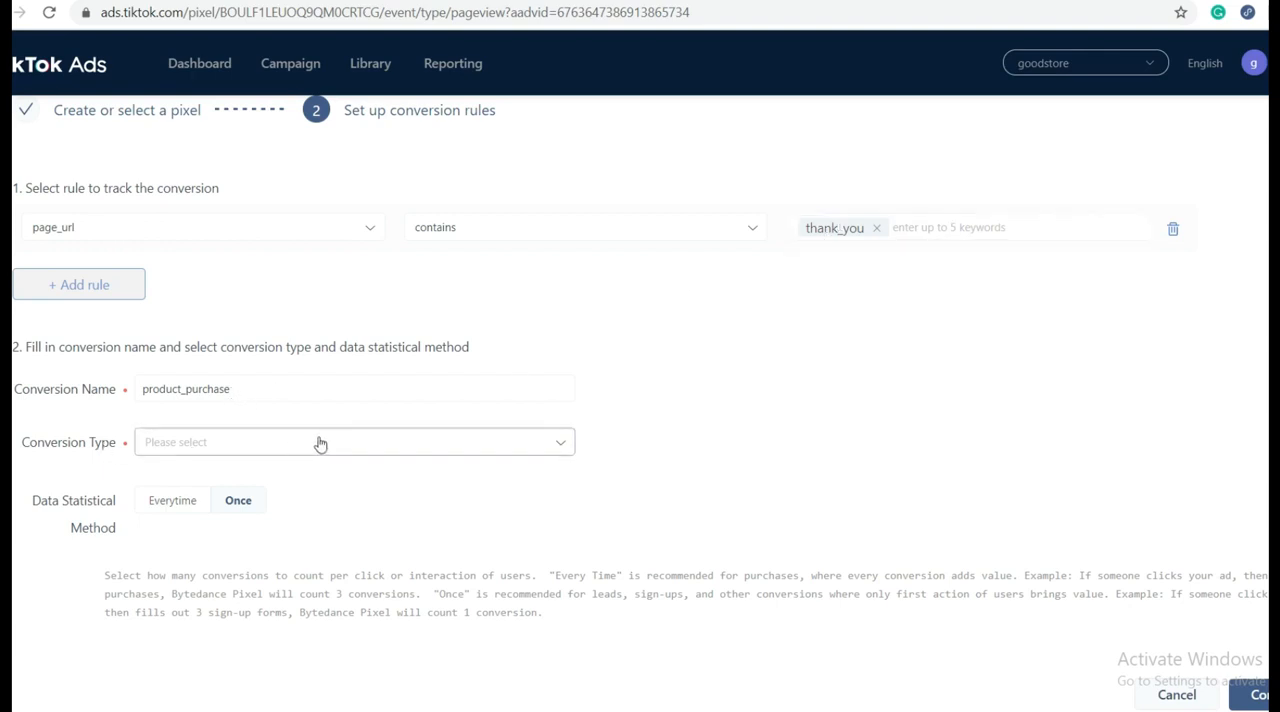
Step: Set the conversion type to Purchase and submit the custom conversion
{"action": "left_click", "coordinate": [435, 445]}
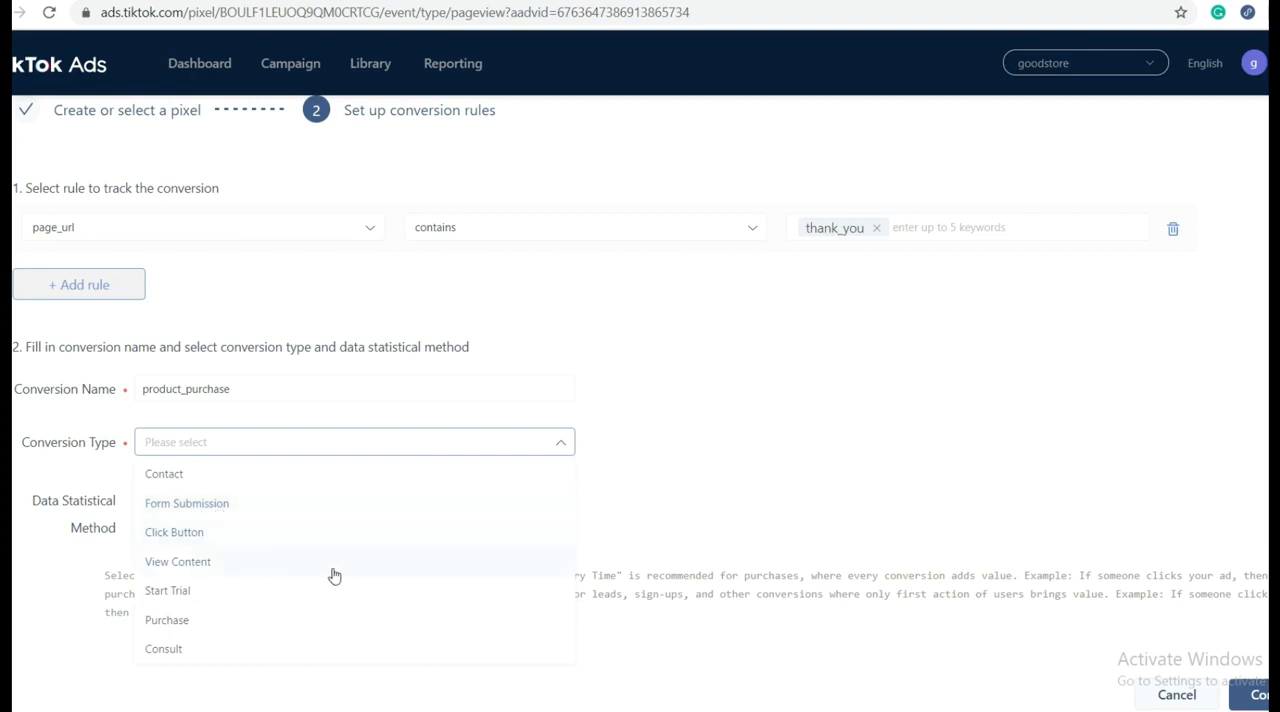
{"action": "left_click", "coordinate": [292, 628]}
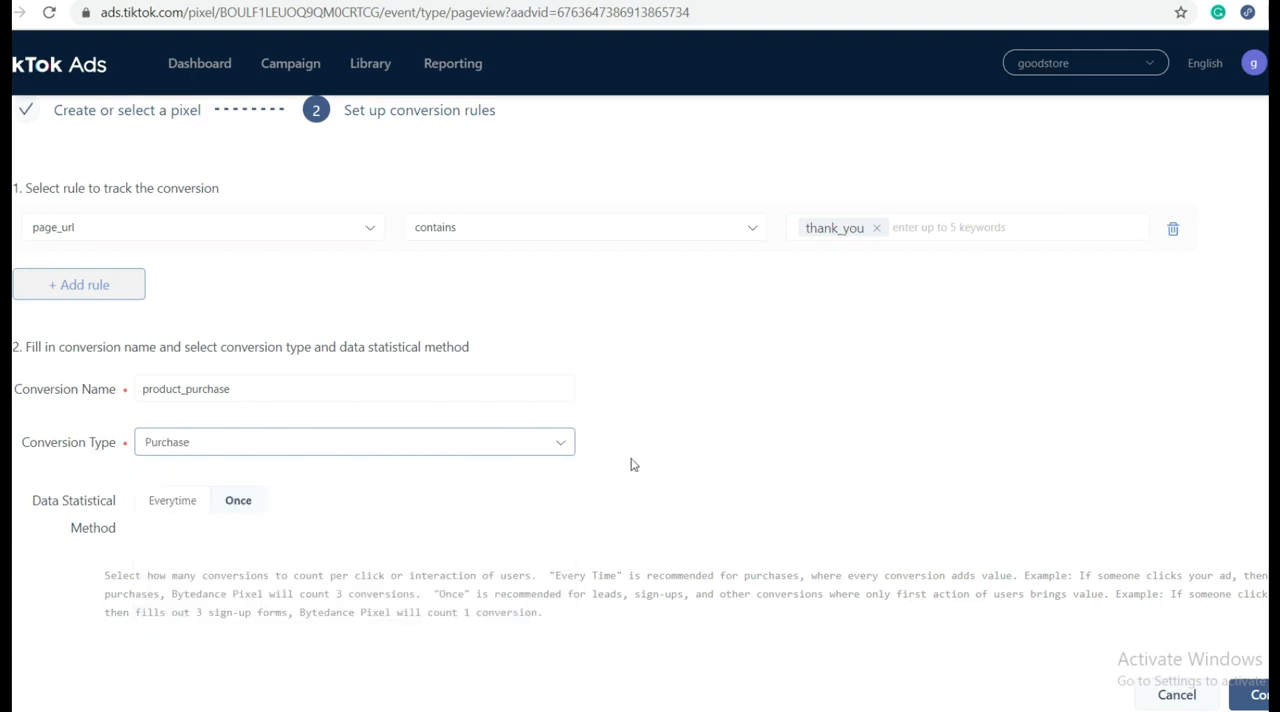
{"action": "left_click", "coordinate": [480, 451]}
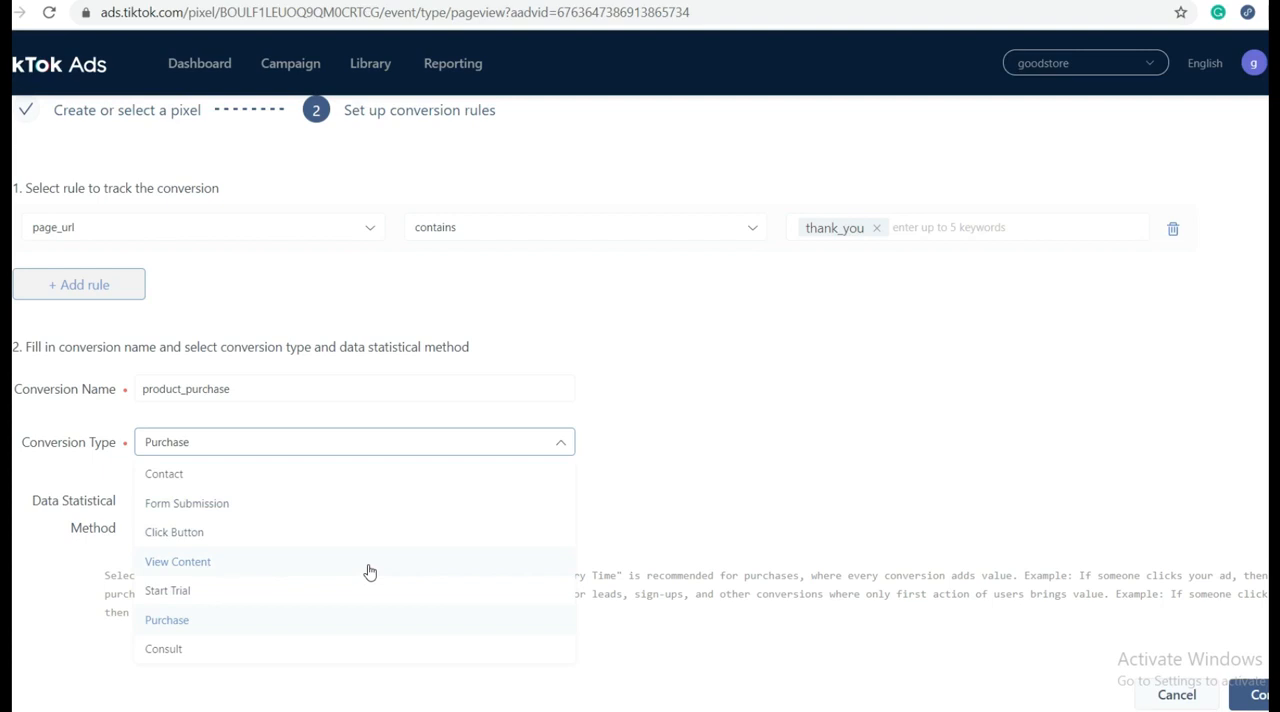
{"action": "left_click", "coordinate": [677, 450]}
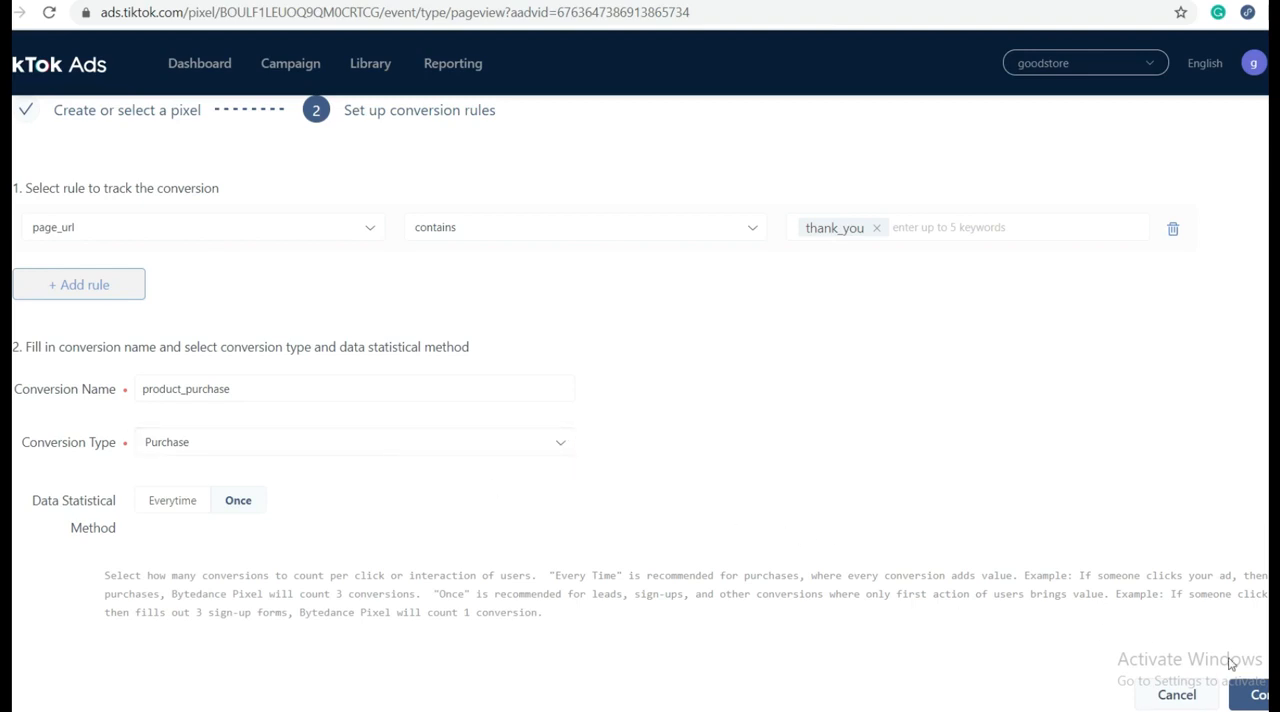
{"action": "left_click", "coordinate": [1252, 695]}
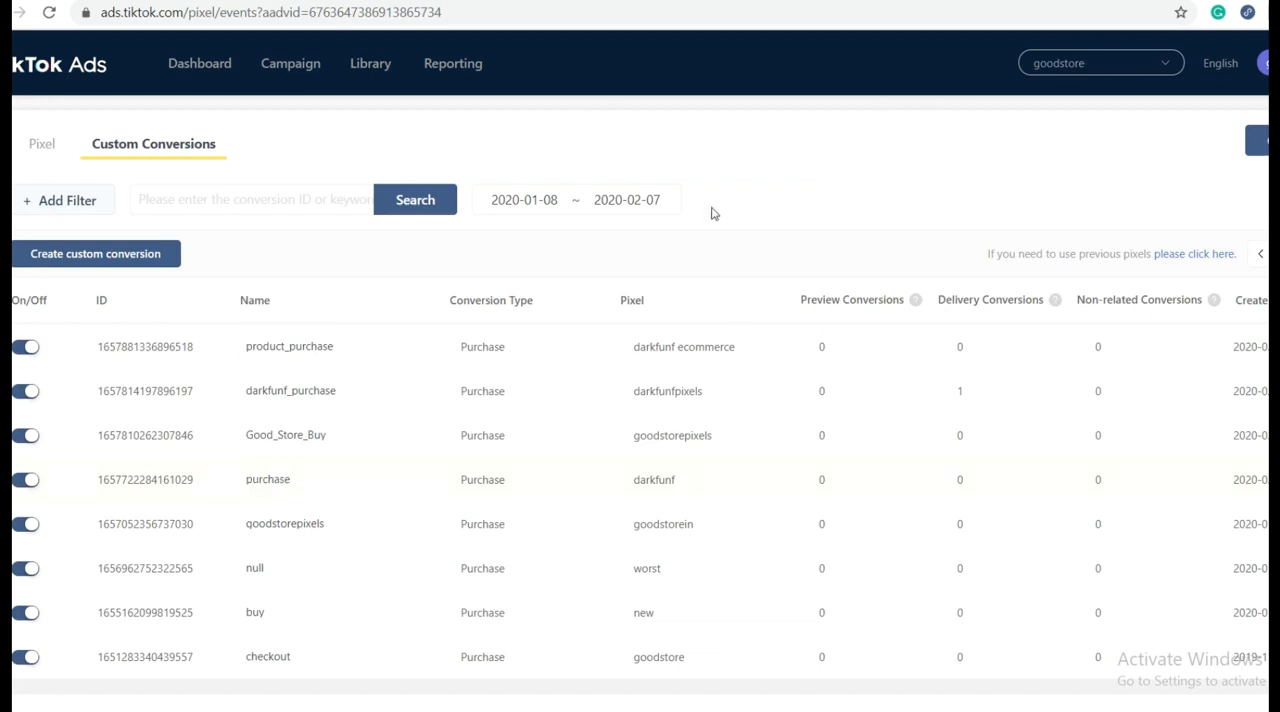
Step: Return to the darkfunf.com storefront, reload it and examine the detected pixels and their conversions with the Pixel Helper
{"action": "left_click", "coordinate": [430, 1]}
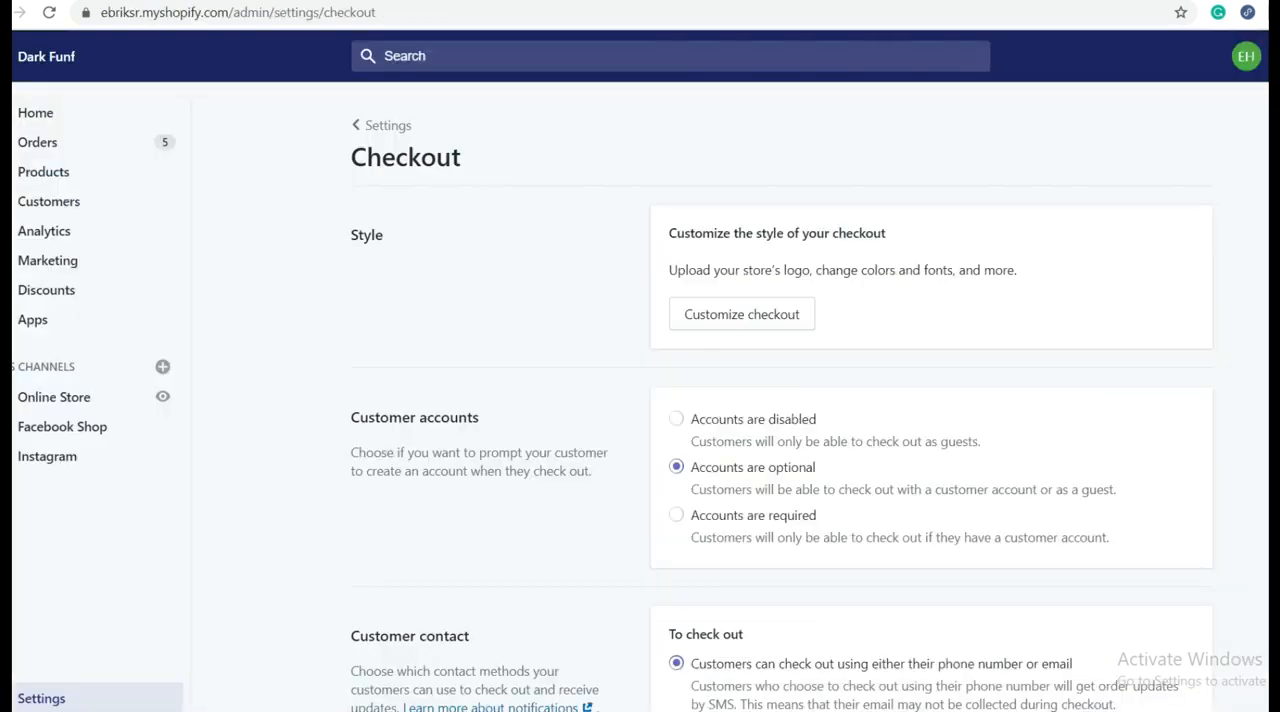
{"action": "left_click", "coordinate": [582, 1]}
{"action": "mouse_move", "coordinate": [202, 158]}
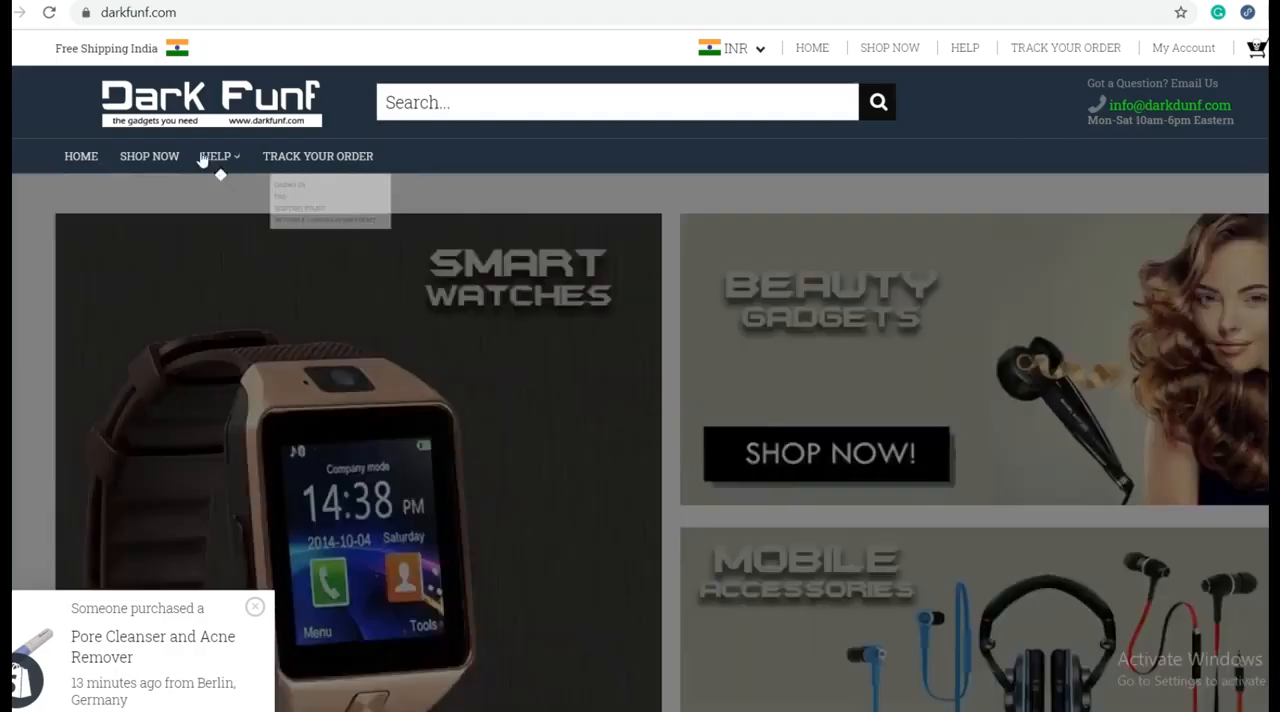
{"action": "left_click", "coordinate": [49, 12]}
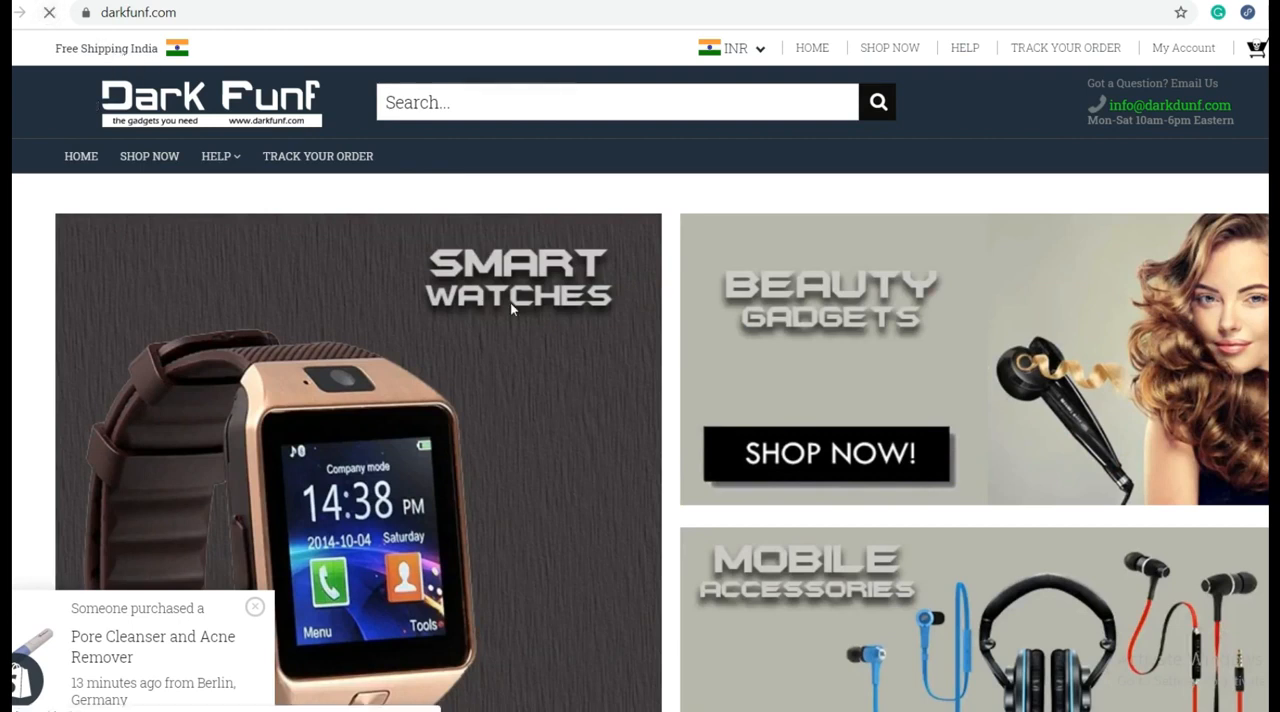
{"action": "scroll", "coordinate": [557, 341], "scroll_direction": "down", "scroll_amount": 7}
{"action": "scroll", "coordinate": [557, 341], "scroll_direction": "up", "scroll_amount": 5}
{"action": "scroll", "coordinate": [557, 341], "scroll_direction": "down", "scroll_amount": 5}
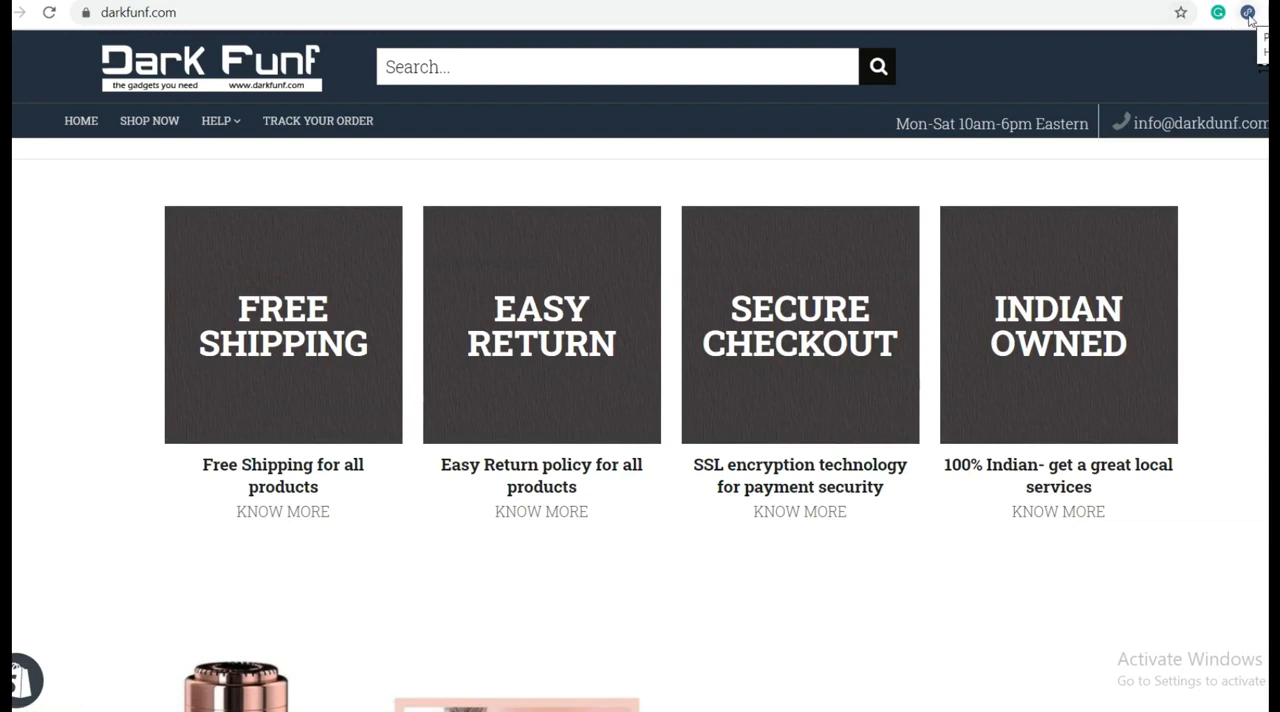
{"action": "left_click", "coordinate": [1248, 13]}
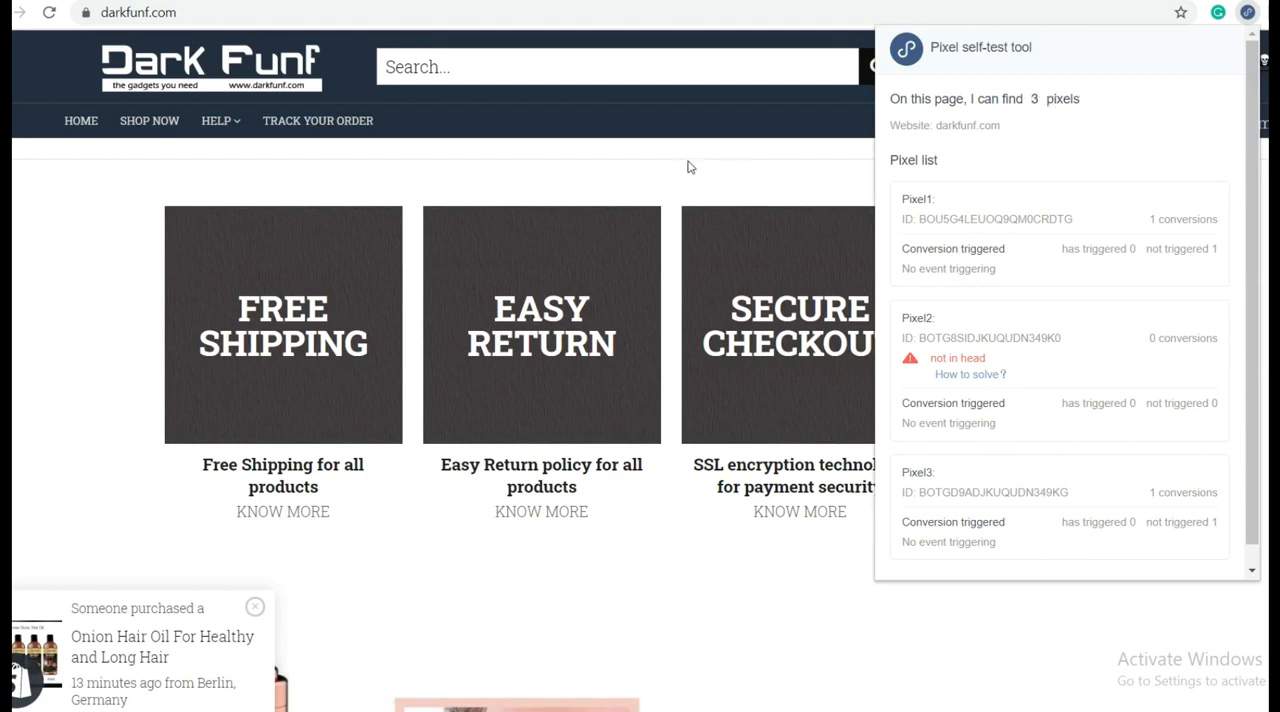
{"action": "left_click", "coordinate": [720, 161]}
{"action": "scroll", "coordinate": [575, 389], "scroll_direction": "up", "scroll_amount": 2}
{"action": "scroll", "coordinate": [575, 389], "scroll_direction": "up", "scroll_amount": 4}
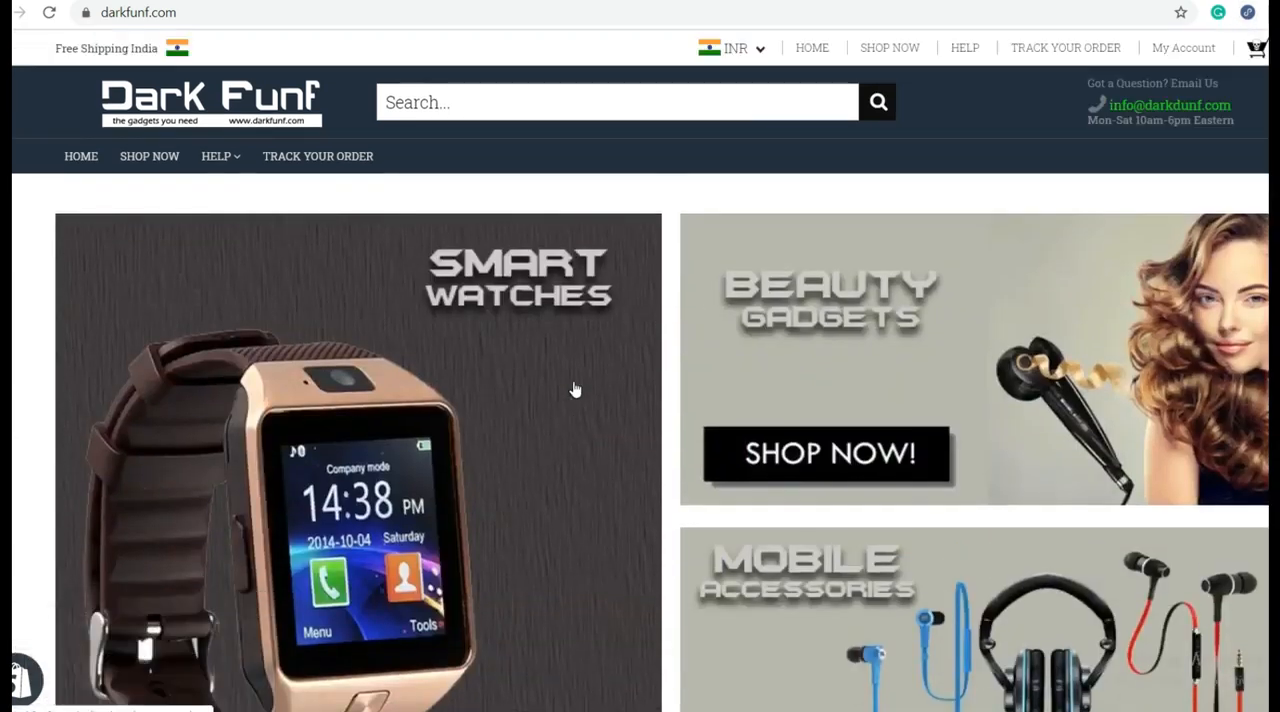
{"action": "left_click", "coordinate": [330, 1]}
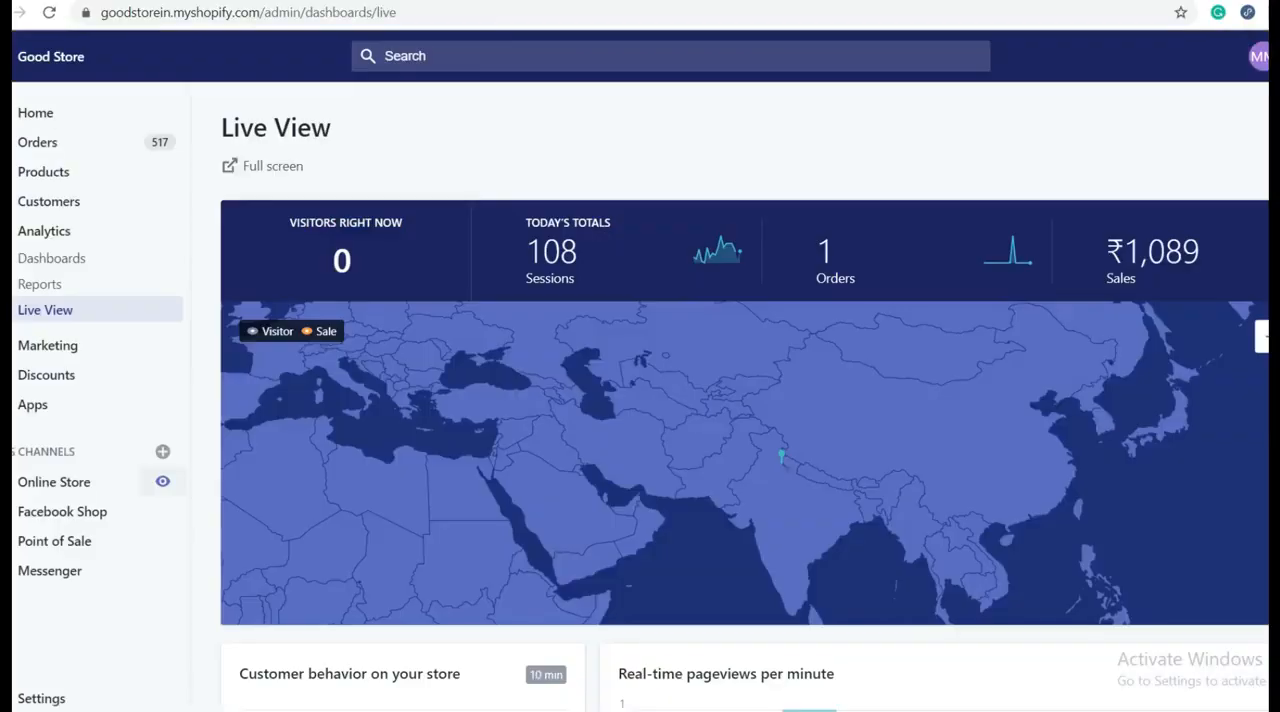
{"action": "left_click", "coordinate": [650, 1]}
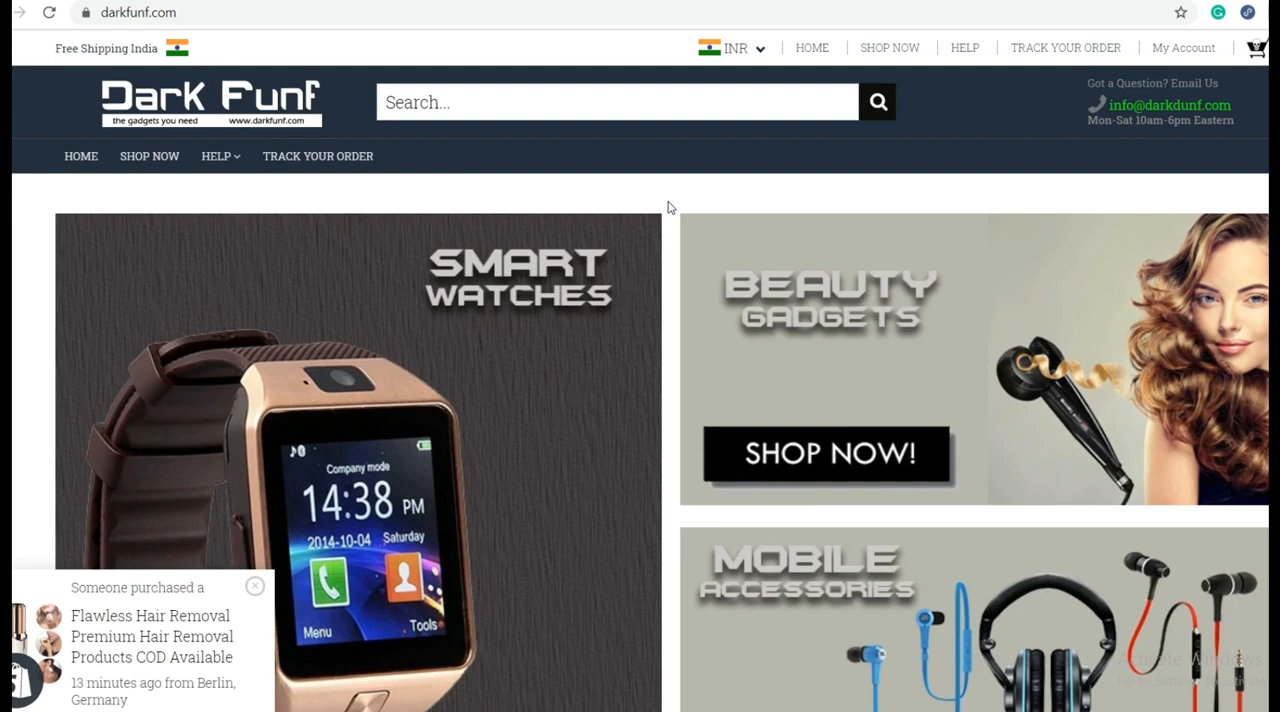
{"action": "scroll", "coordinate": [670, 208], "scroll_direction": "down", "scroll_amount": 8}
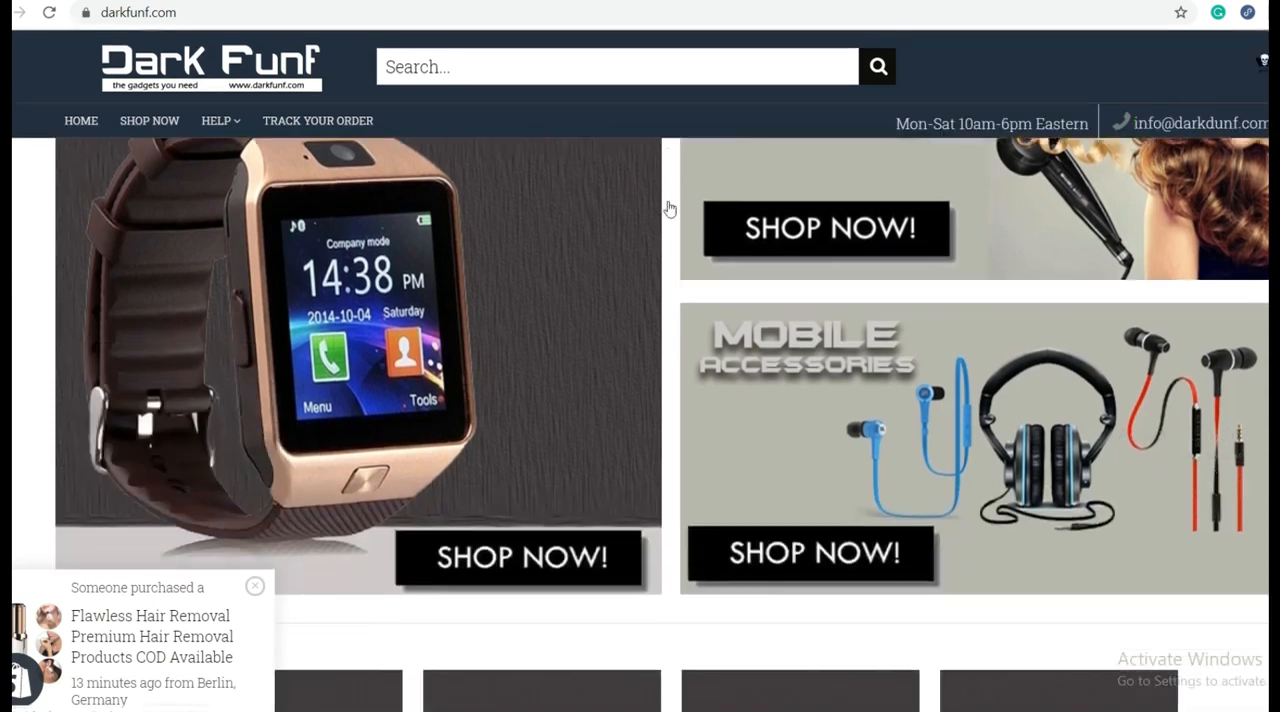
{"action": "scroll", "coordinate": [670, 208], "scroll_direction": "down", "scroll_amount": 3}
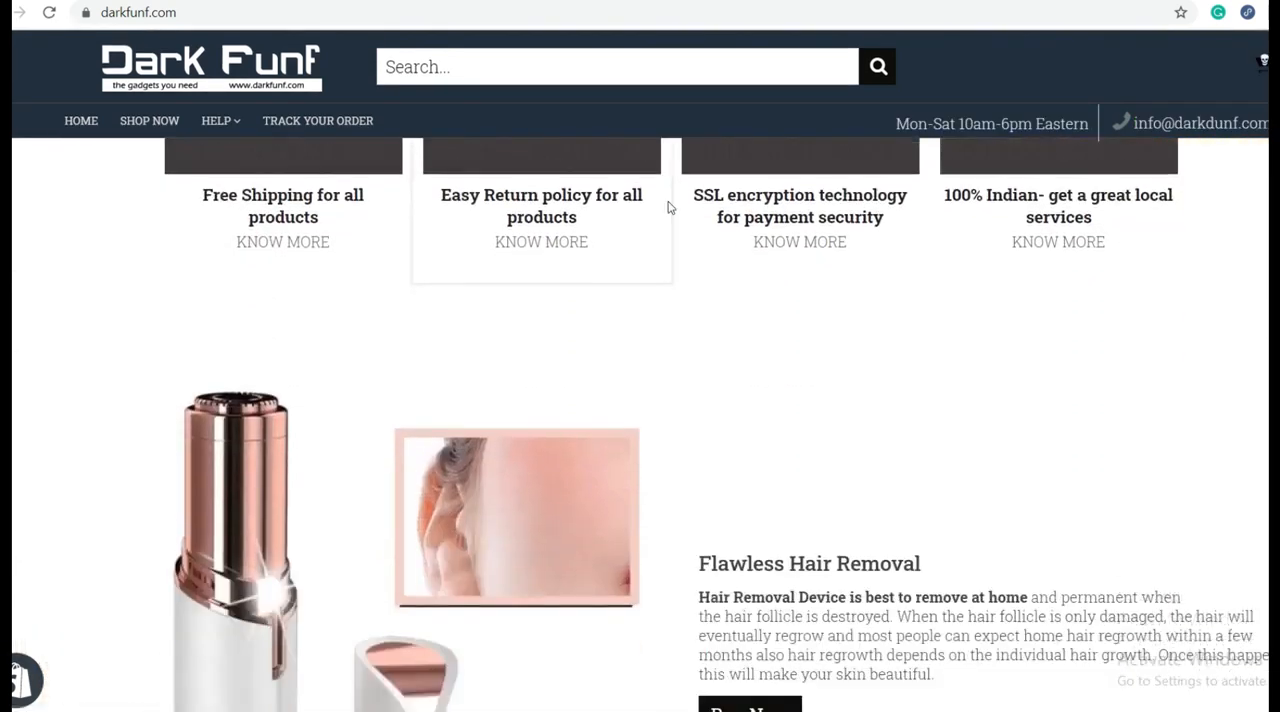
{"action": "scroll", "coordinate": [688, 311], "scroll_direction": "down", "scroll_amount": 1}
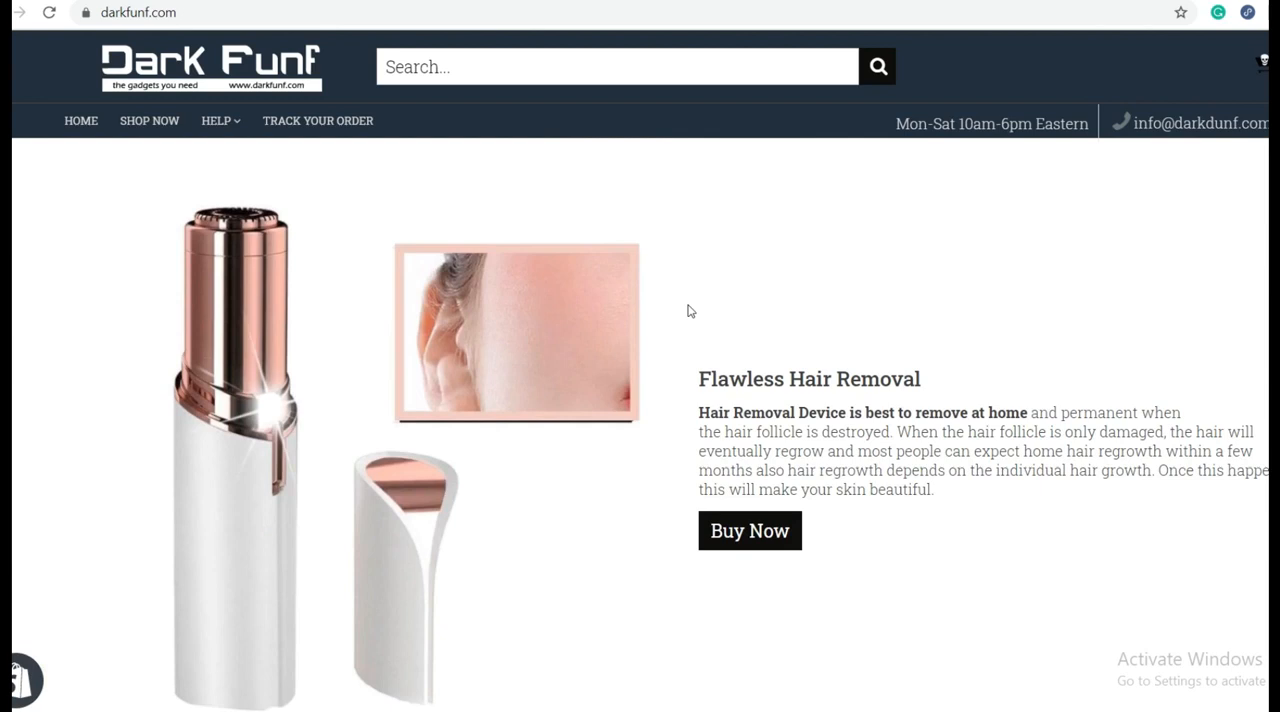
{"action": "scroll", "coordinate": [688, 311], "scroll_direction": "down", "scroll_amount": 5}
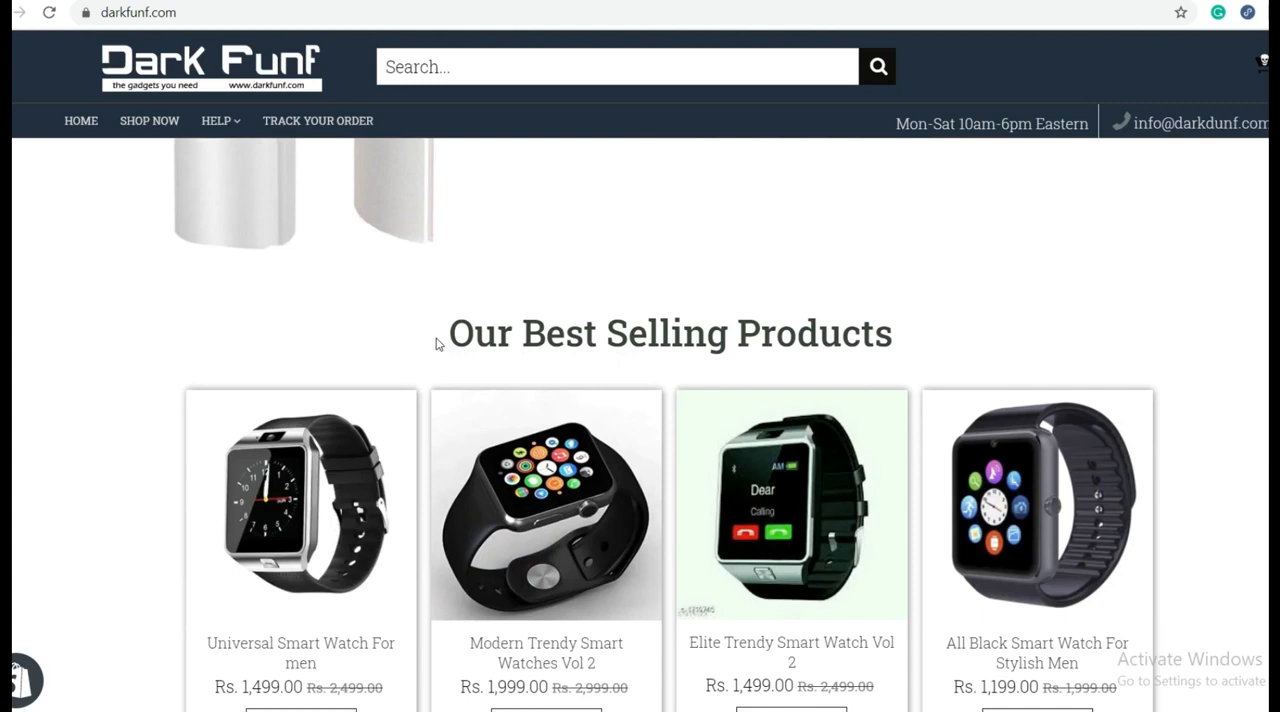
{"action": "scroll", "coordinate": [443, 346], "scroll_direction": "down", "scroll_amount": 3}
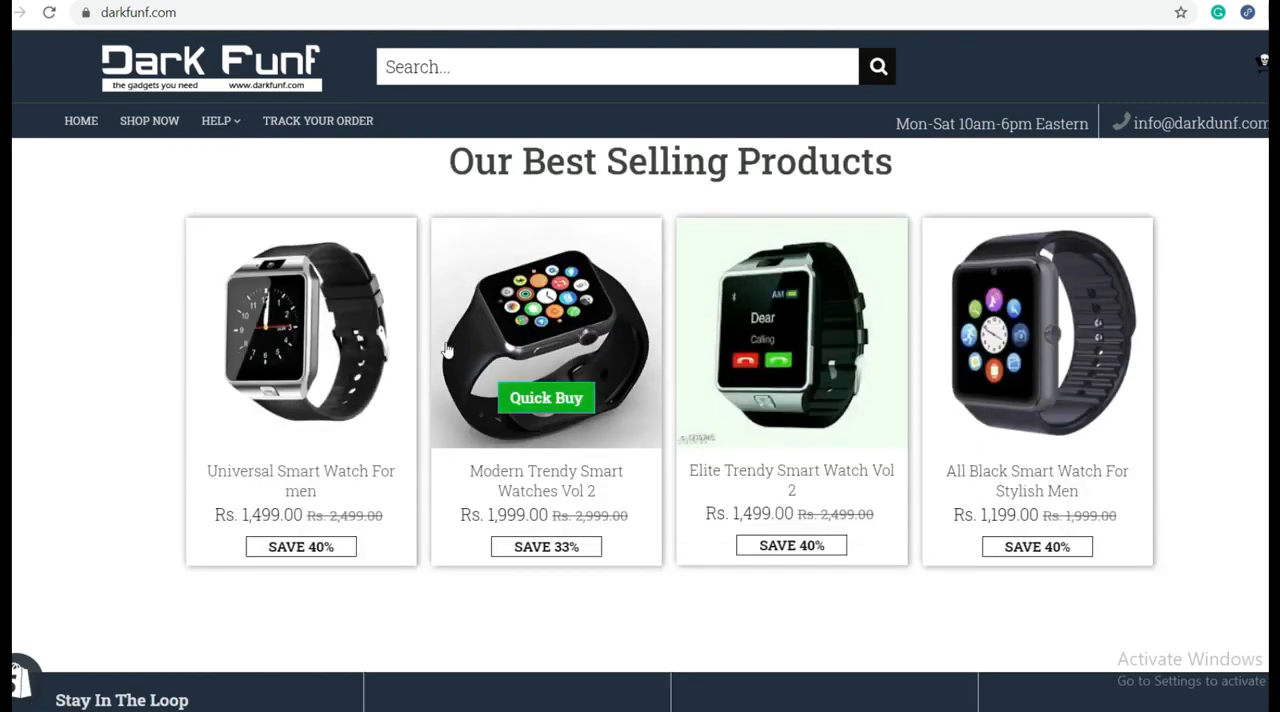
{"action": "scroll", "coordinate": [452, 348], "scroll_direction": "up", "scroll_amount": 10}
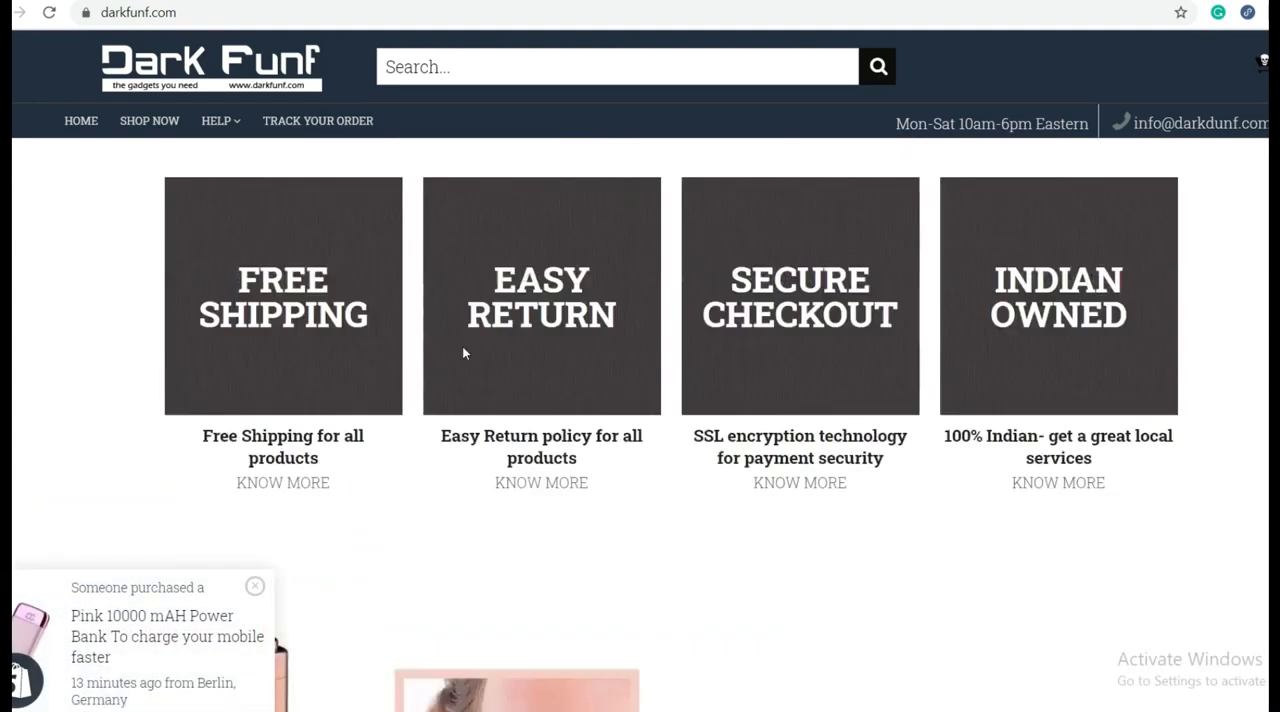
{"action": "scroll", "coordinate": [464, 352], "scroll_direction": "up", "scroll_amount": 5}
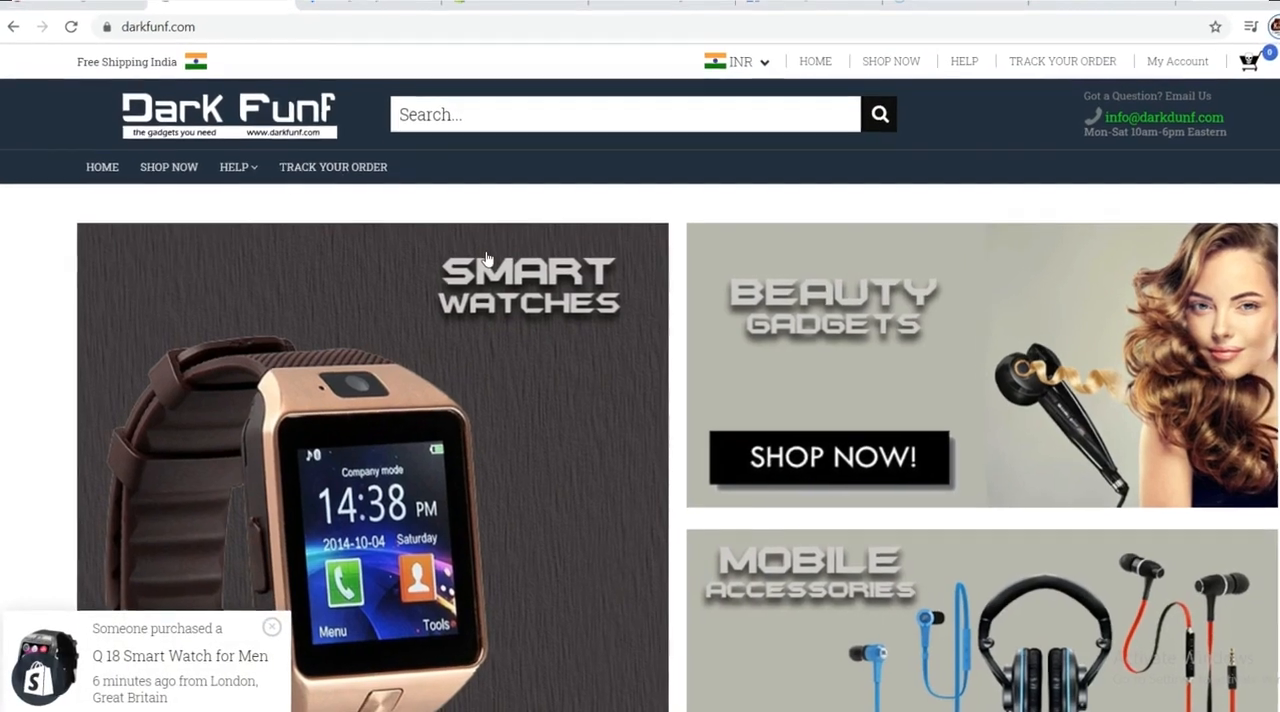
{"action": "scroll", "coordinate": [495, 255], "scroll_direction": "down", "scroll_amount": 3}
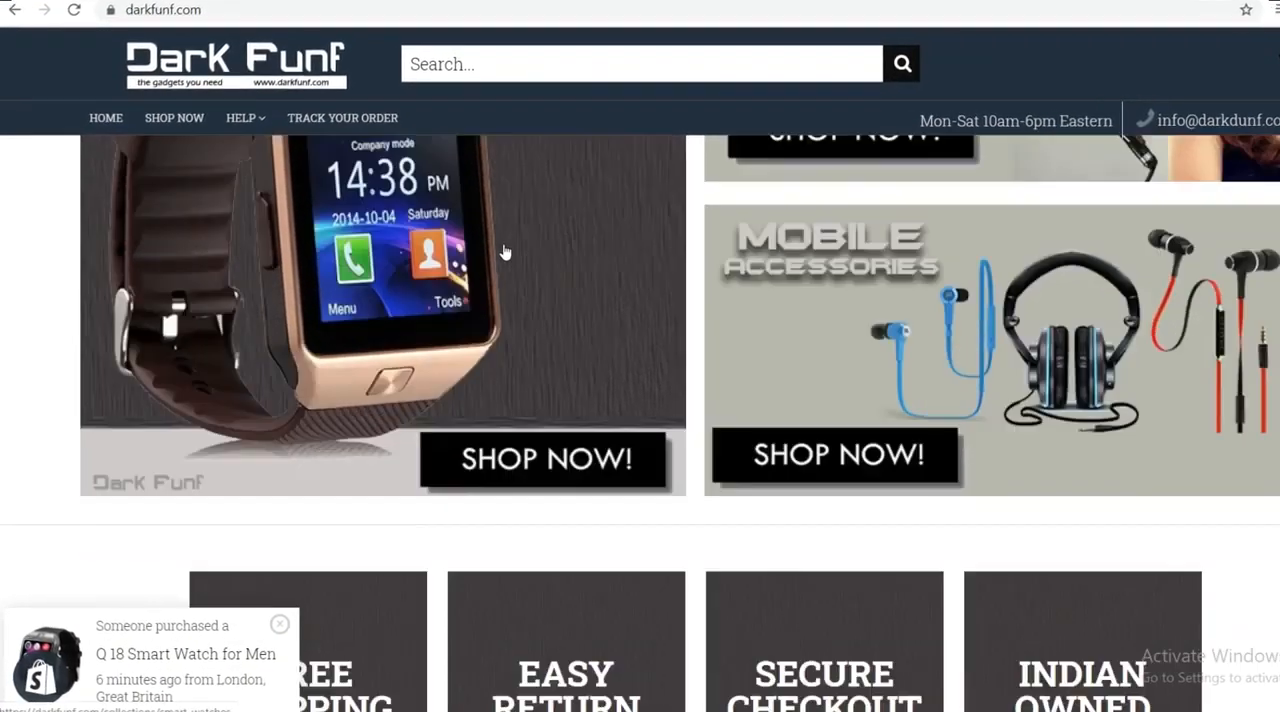
{"action": "scroll", "coordinate": [505, 252], "scroll_direction": "down", "scroll_amount": 7}
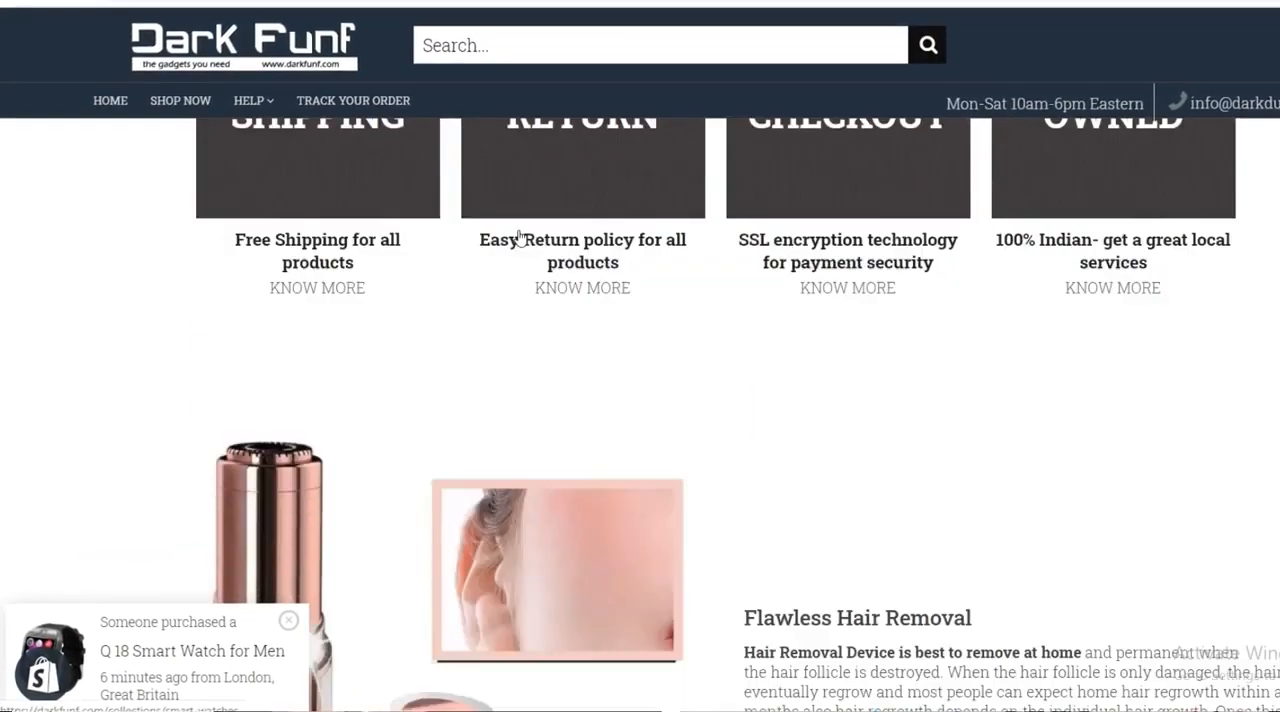
{"action": "scroll", "coordinate": [541, 212], "scroll_direction": "down", "scroll_amount": 4}
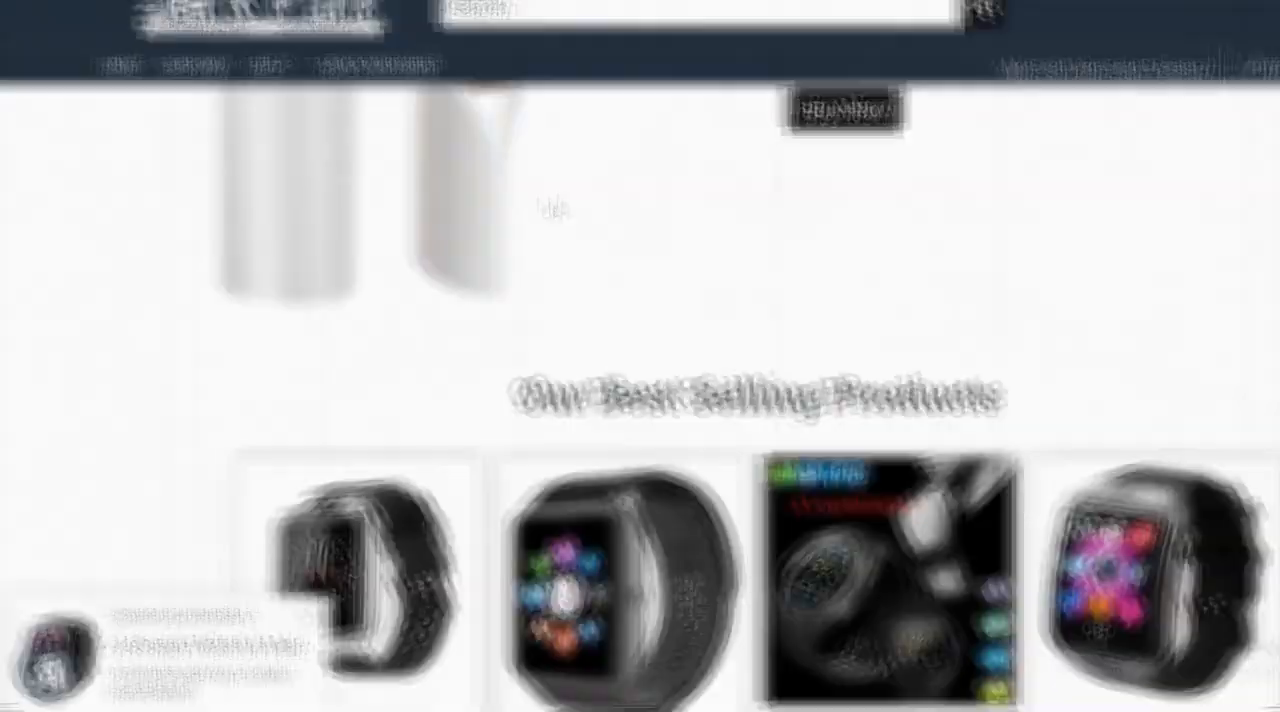